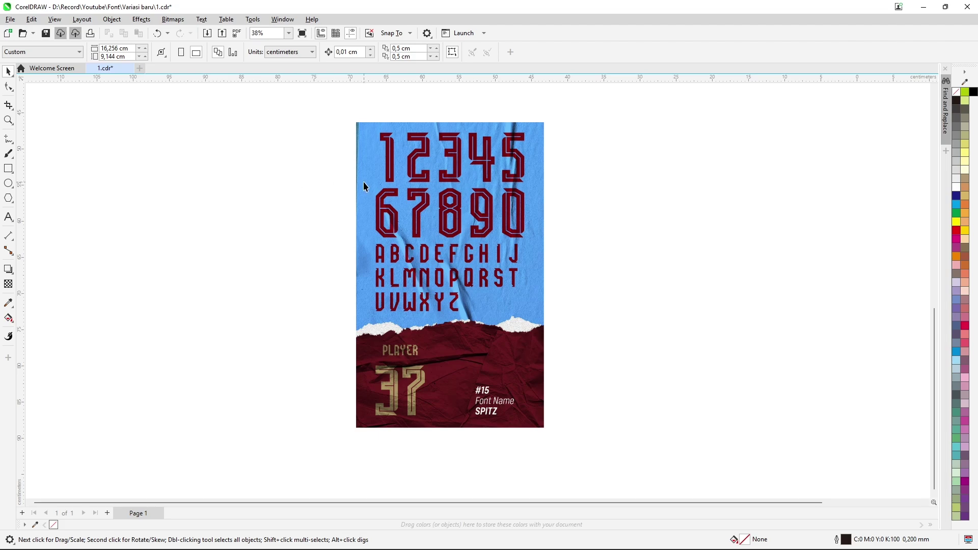
scroll(452, 136, up, 2)
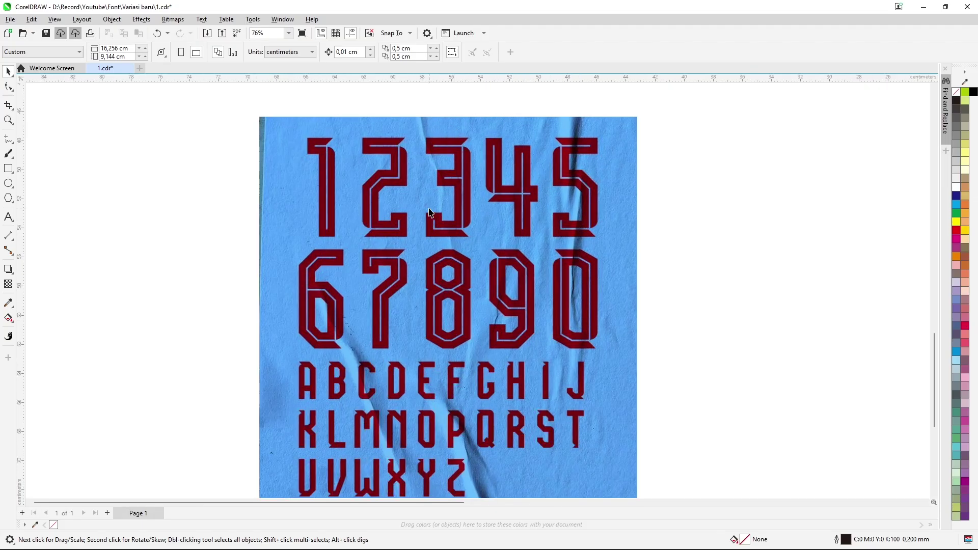
scroll(429, 213, down, 1)
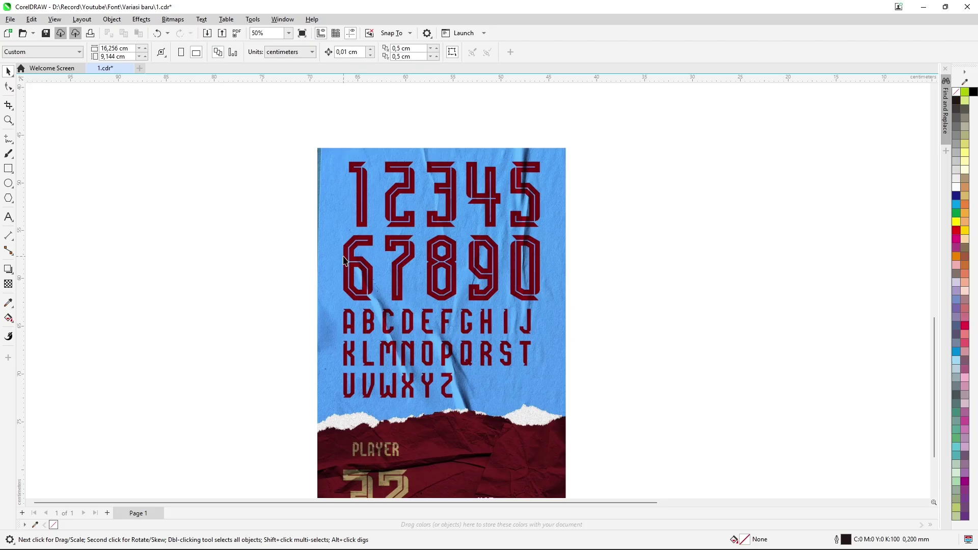
- Switch to the browser and look through the jersey mockup, font and motif products on the coreldrawsemarang Lynk store page
click(547, 543)
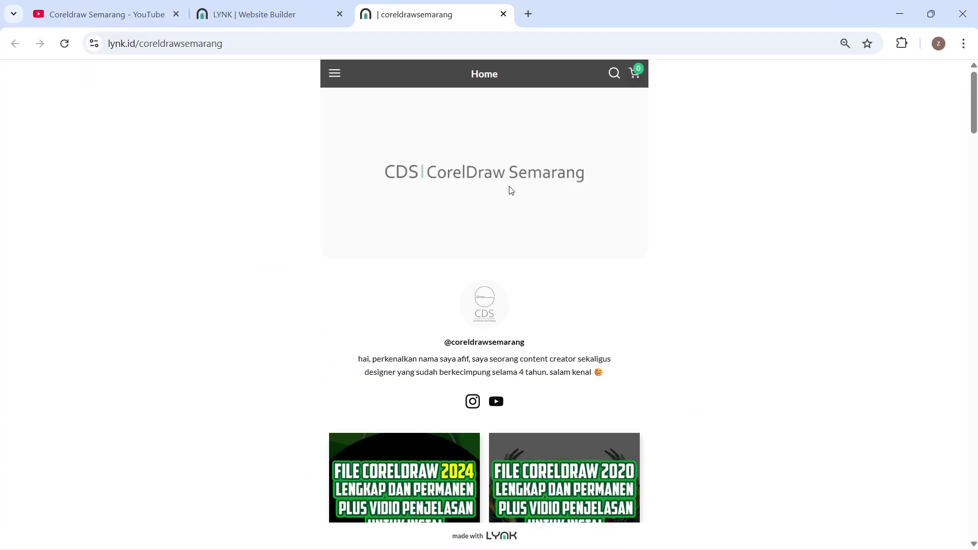
scroll(535, 273, down, 1)
scroll(535, 278, down, 12)
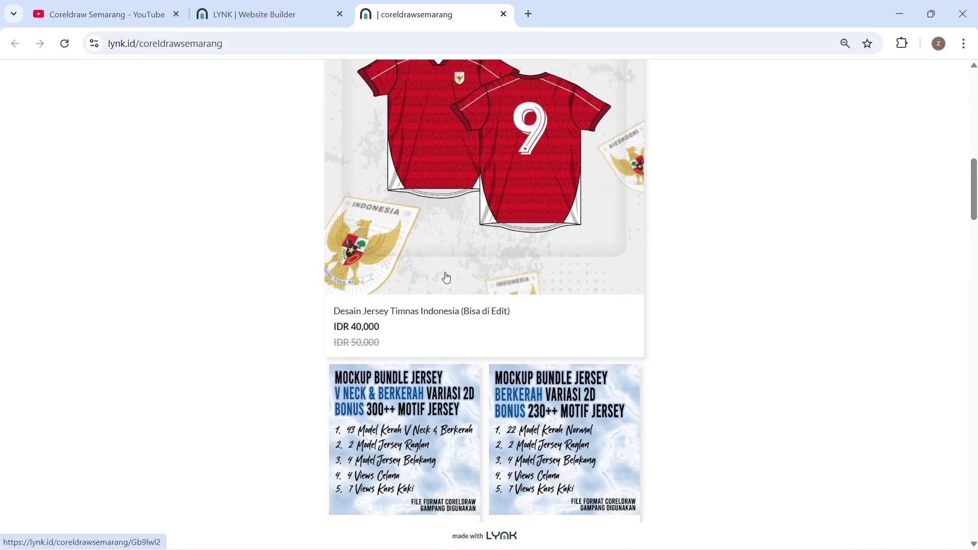
scroll(407, 290, up, 3)
scroll(473, 273, down, 7)
scroll(473, 274, down, 20)
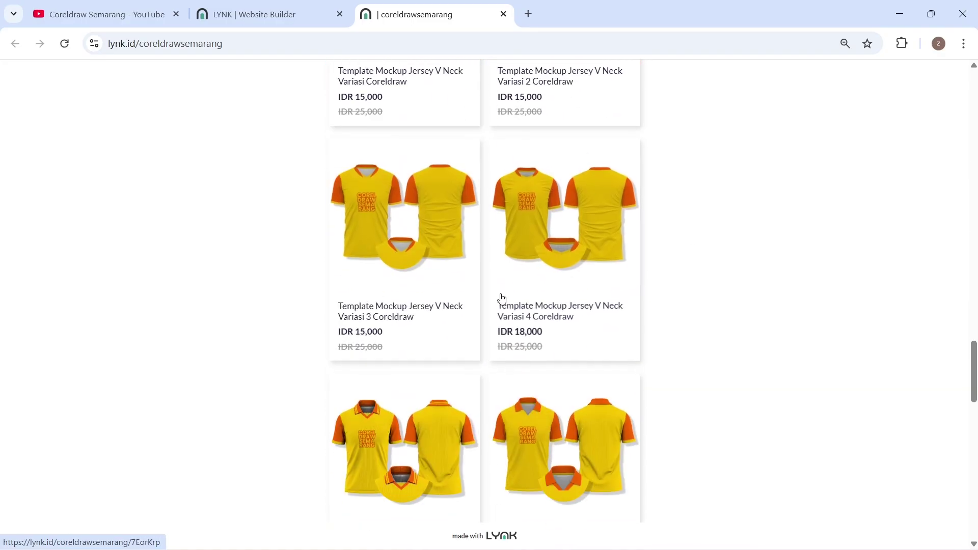
scroll(459, 255, down, 5)
scroll(625, 261, up, 12)
scroll(625, 261, up, 12)
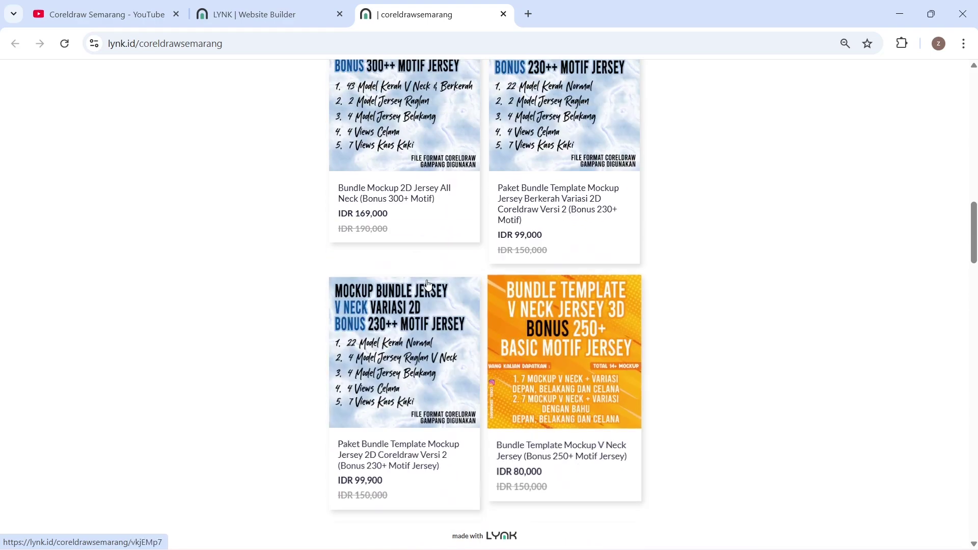
scroll(513, 331, down, 20)
scroll(518, 367, down, 20)
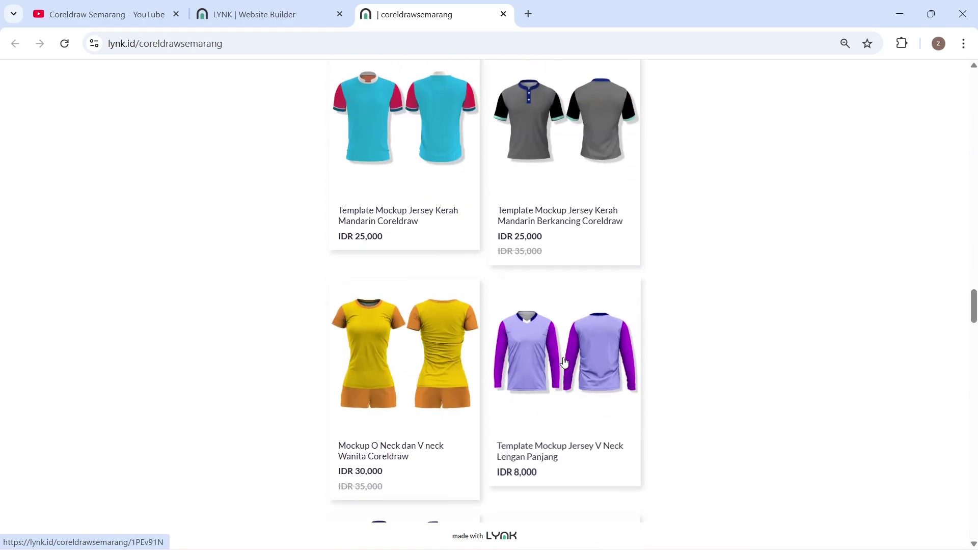
scroll(586, 309, down, 20)
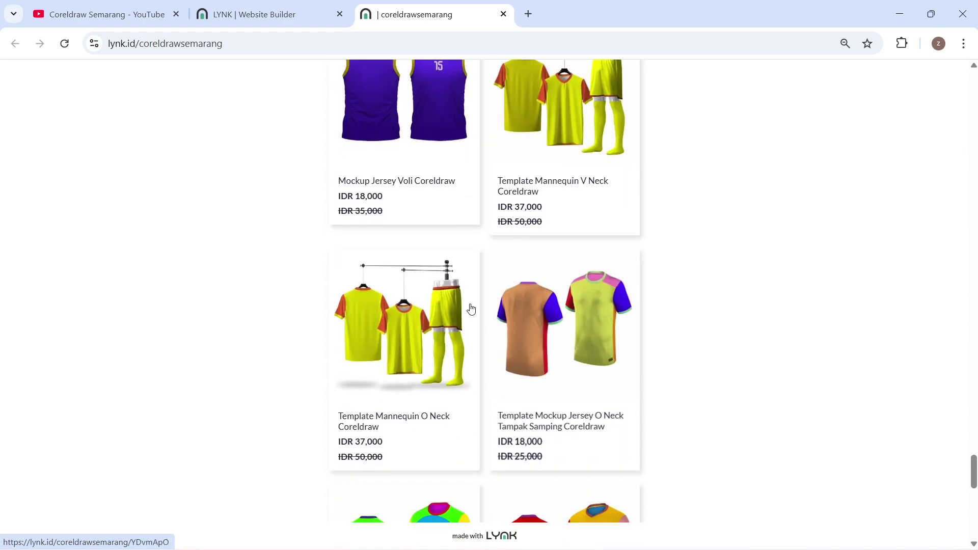
scroll(573, 319, down, 6)
scroll(575, 319, up, 7)
scroll(580, 320, down, 17)
scroll(586, 320, down, 7)
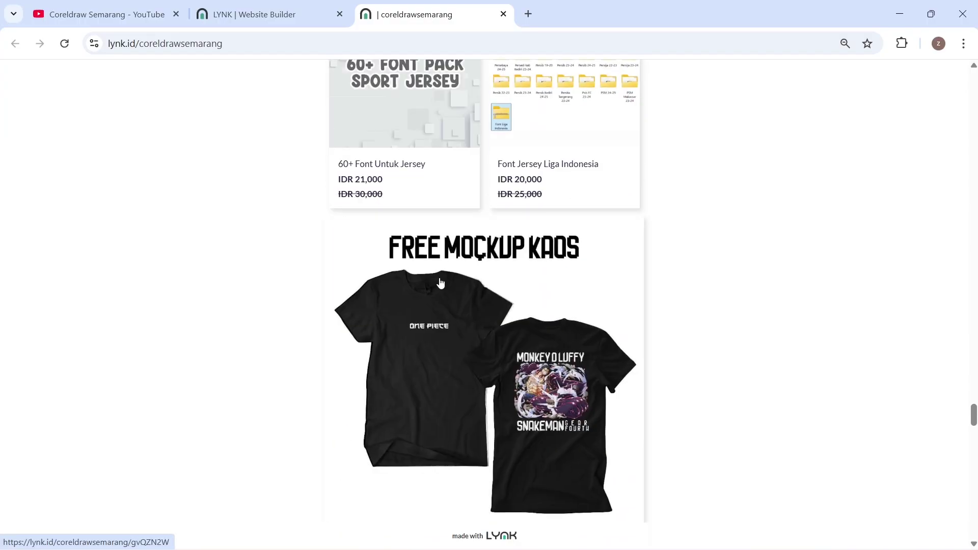
scroll(377, 300, up, 4)
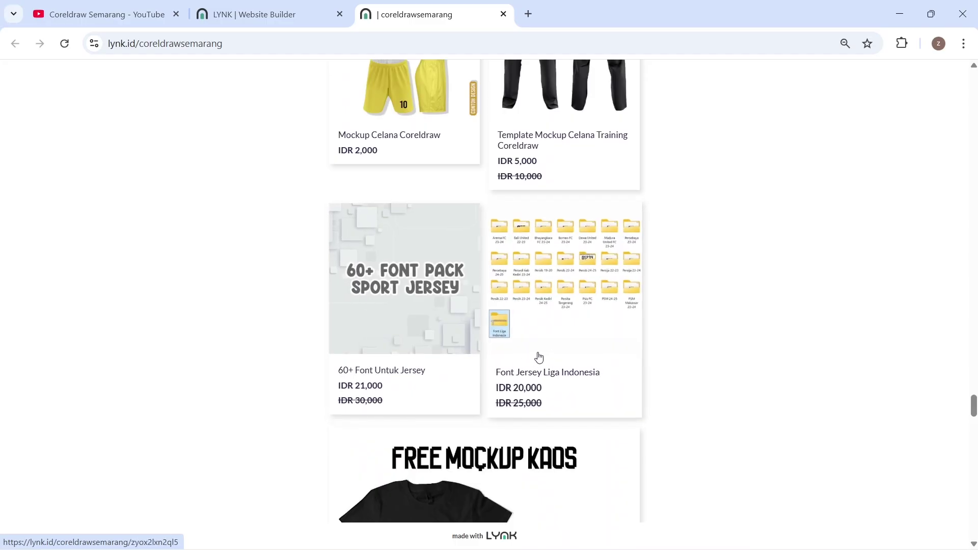
scroll(539, 339, down, 7)
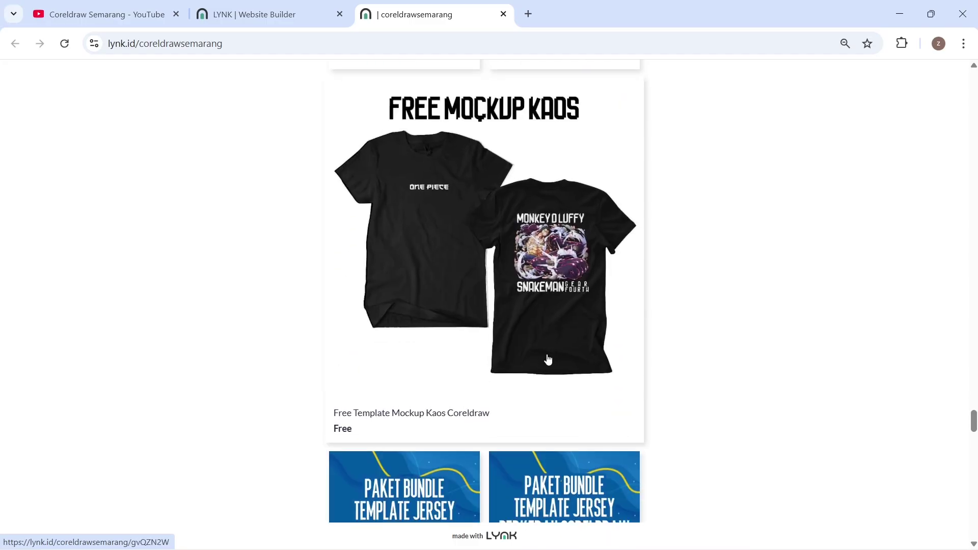
scroll(545, 360, down, 8)
scroll(507, 317, down, 10)
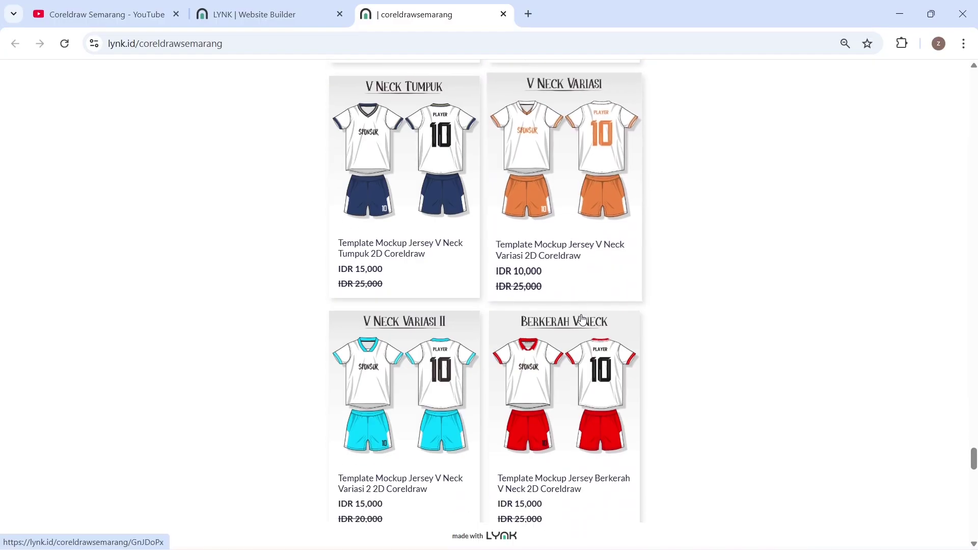
scroll(618, 344, down, 7)
scroll(600, 331, down, 8)
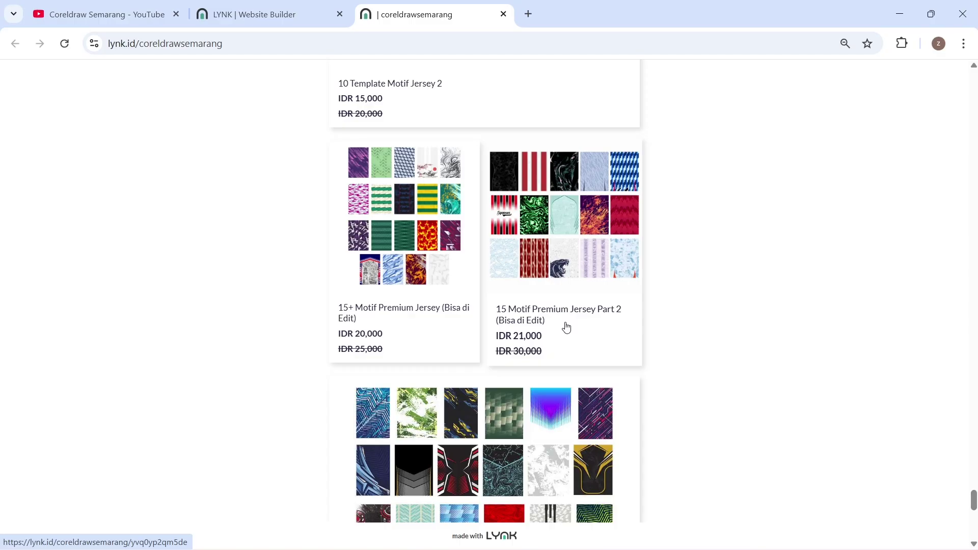
- Switch back to CorelDRAW and draw a horizontal line about 31 cm long along the top edge of digits 1 to 5
click(647, 544)
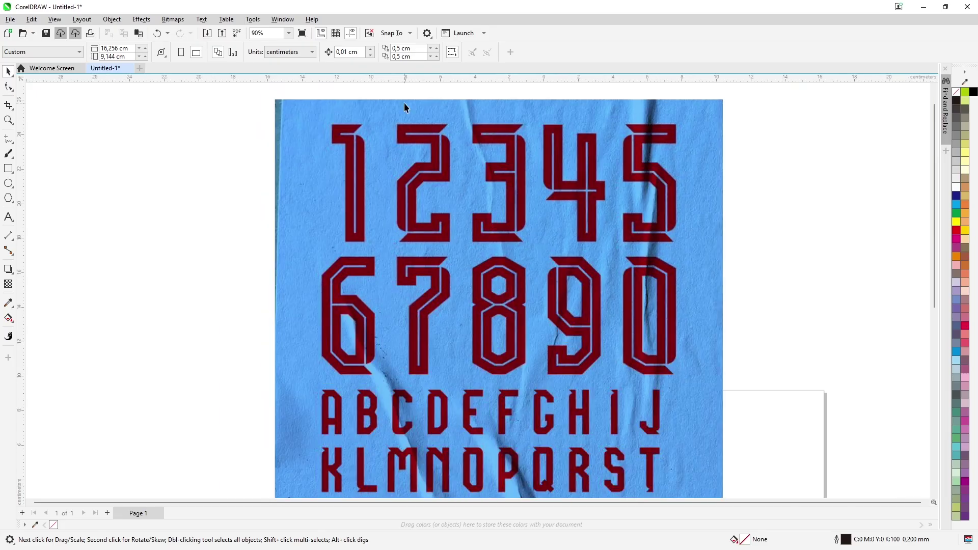
click(8, 139)
drag(284, 125, 825, 124)
key(space)
scroll(525, 122, up, 5)
scroll(527, 120, down, 5)
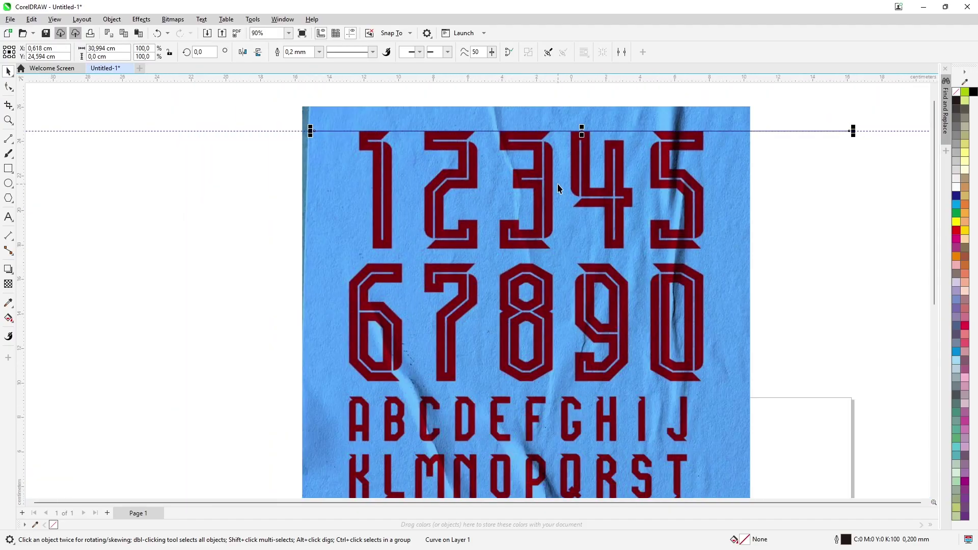
scroll(536, 228, up, 2)
- Set a guideline at the bottom edge of the 1 to 5 row and copy the horizontal line onto it
click(535, 312)
scroll(536, 313, down, 3)
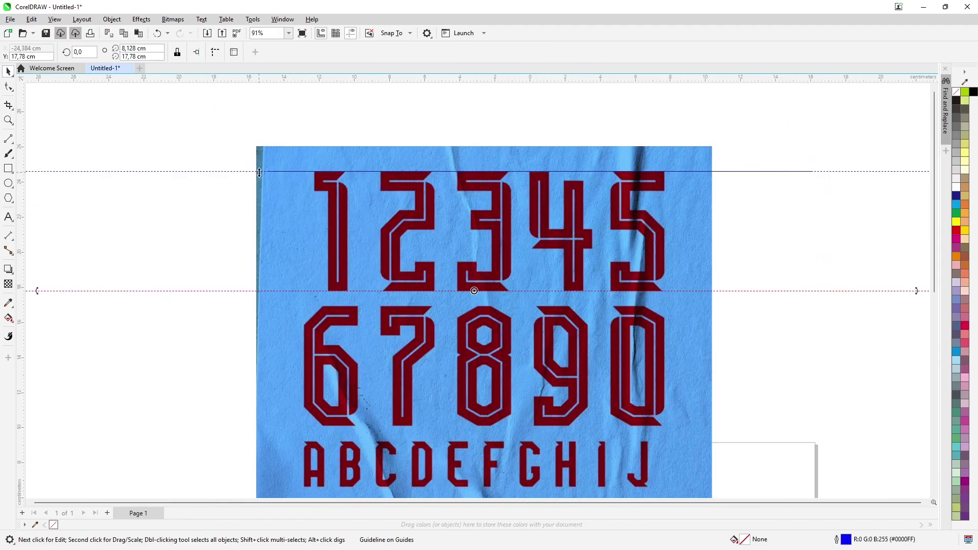
scroll(536, 255, up, 2)
drag(581, 151, 533, 322)
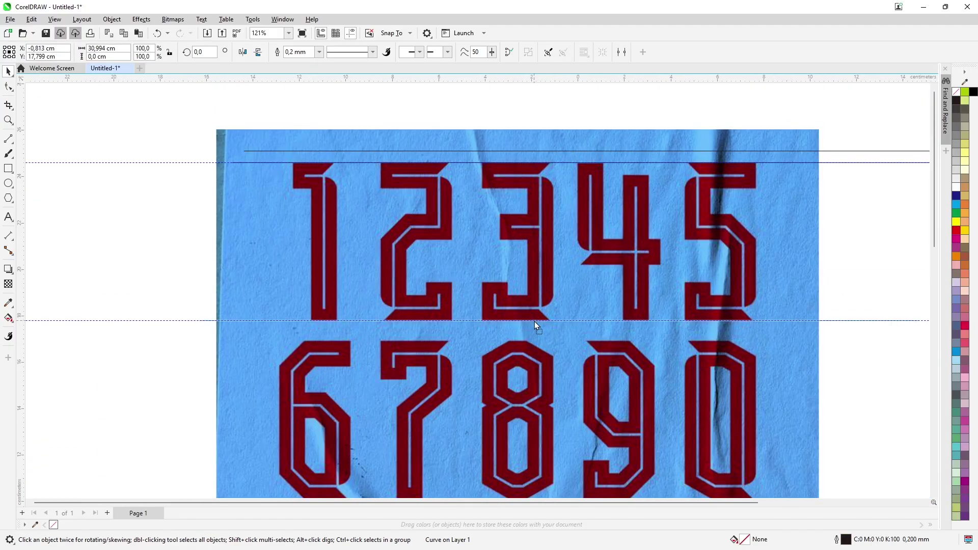
scroll(534, 322, up, 6)
scroll(564, 317, down, 4)
scroll(239, 197, down, 2)
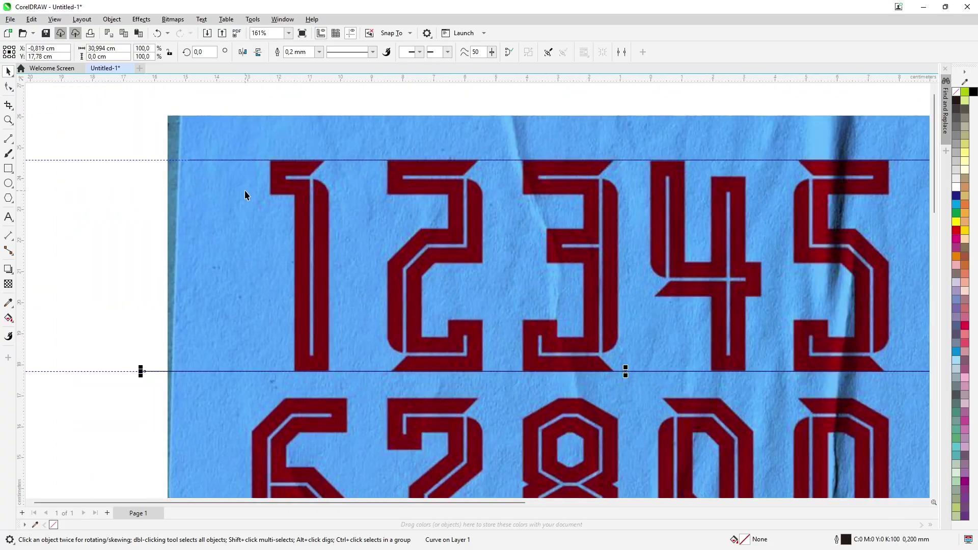
- Draw a vertical line about 4.6 cm long along the left edge of digit 1's top arm
scroll(277, 260, up, 1)
click(274, 257)
scroll(263, 171, up, 5)
drag(274, 170, 304, 178)
scroll(316, 184, down, 4)
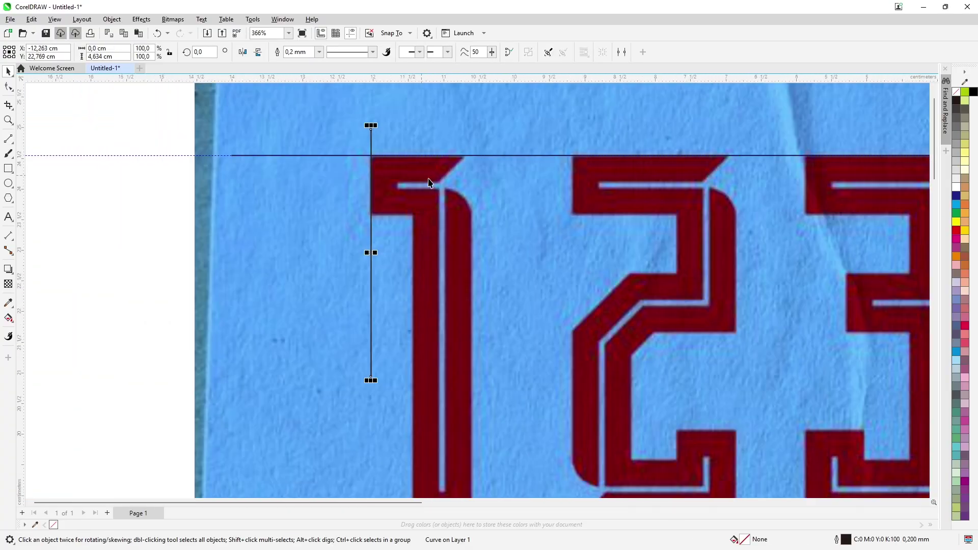
- Copy the vertical line to the left edge of digit 1's stem and stretch it past the digit's bottom edge
scroll(426, 194, up, 4)
drag(434, 244, 455, 244)
scroll(484, 204, down, 4)
drag(473, 295, 473, 402)
- Copy the vertical line to the right edge of digit 1's stem, extending it below the bottom line
click(503, 208)
scroll(506, 208, up, 2)
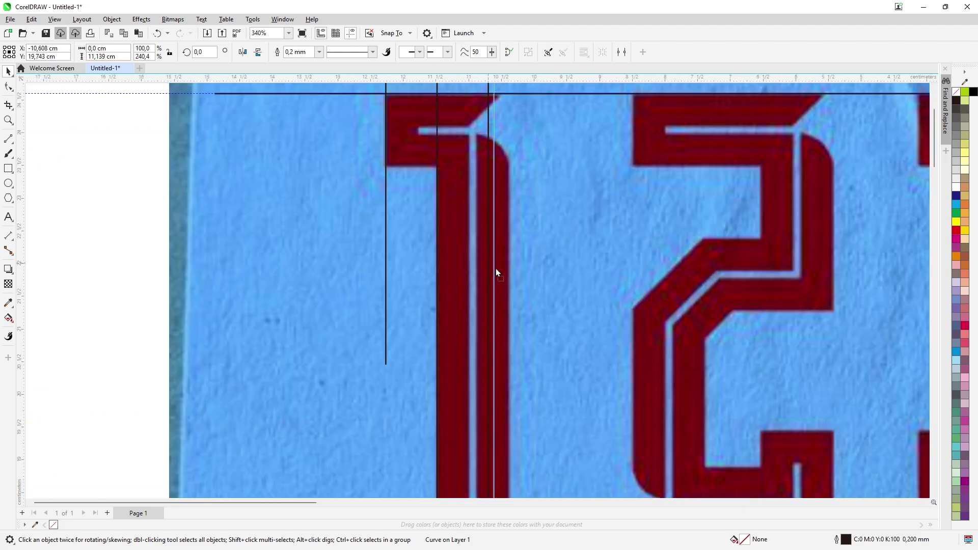
scroll(543, 234, down, 1)
scroll(556, 146, up, 1)
key(ctrl+d)
scroll(549, 135, down, 2)
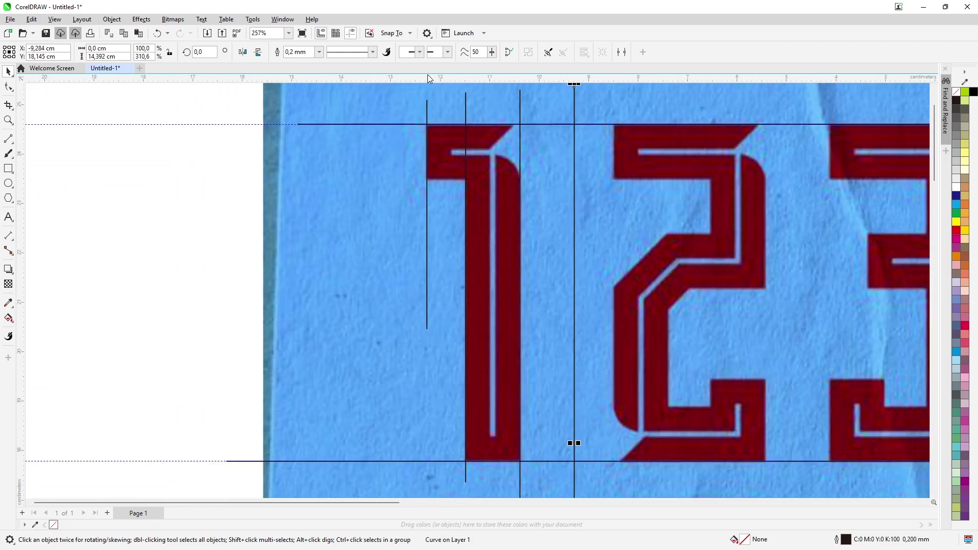
- Draw a horizontal line about 2.9 cm long along the lower edge of digit 1's top arm
scroll(350, 149, up, 3)
key(F5)
mouse_move(428, 84)
mouse_down()
mouse_move(489, 150)
mouse_move(578, 148)
mouse_up()
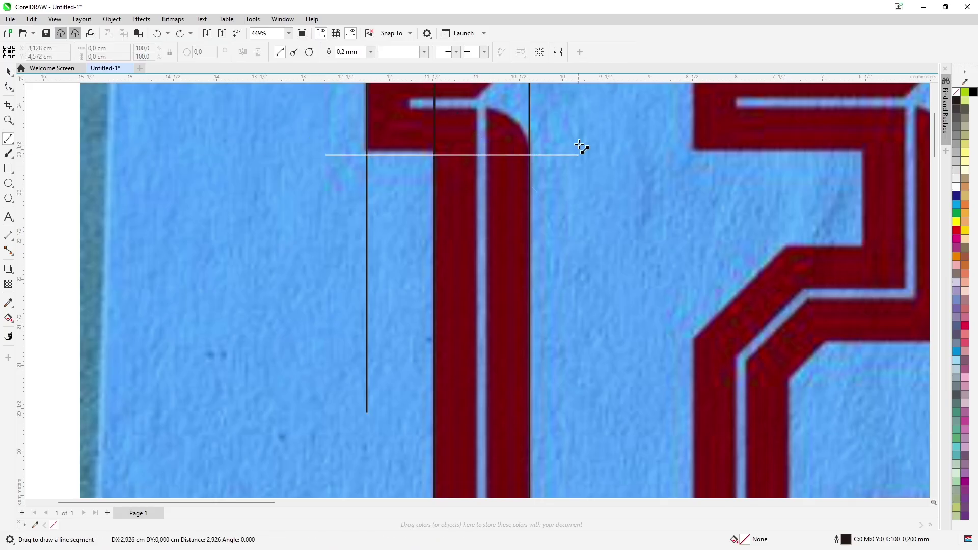
key(space)
scroll(579, 153, up, 3)
- Stretch the horizontal line under digit 1's top arm to about 28.5 cm across the digit row
scroll(284, 218, down, 1)
scroll(191, 191, down, 4)
scroll(191, 190, down, 2)
drag(309, 196, 917, 192)
scroll(376, 170, up, 2)
scroll(376, 170, up, 1)
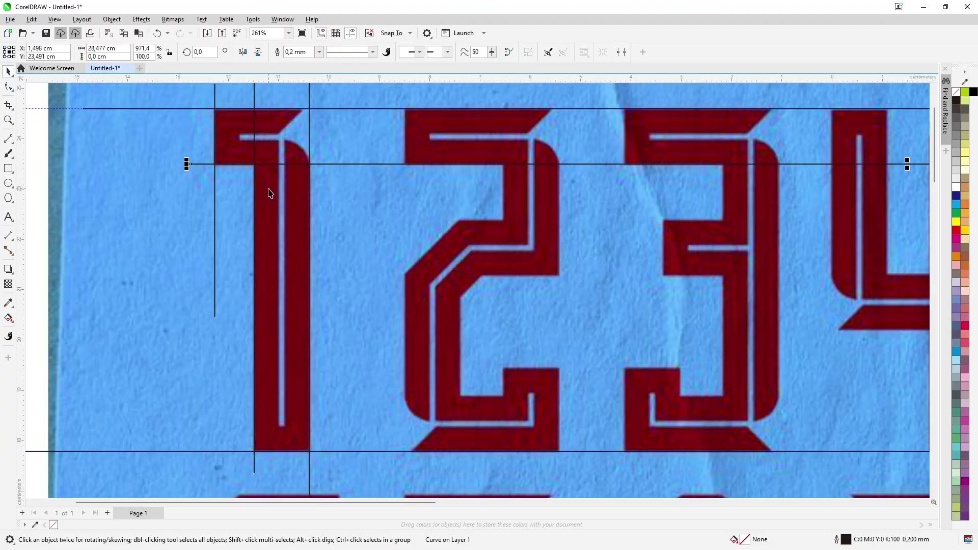
- Draw a rectangle about 1.1 by 6.8 cm over digit 1's stem and move it onto digit 2's left stroke
key(F6)
mouse_move(254, 108)
mouse_down()
mouse_move(332, 436)
mouse_move(309, 451)
mouse_up()
key(space)
drag(294, 278, 446, 305)
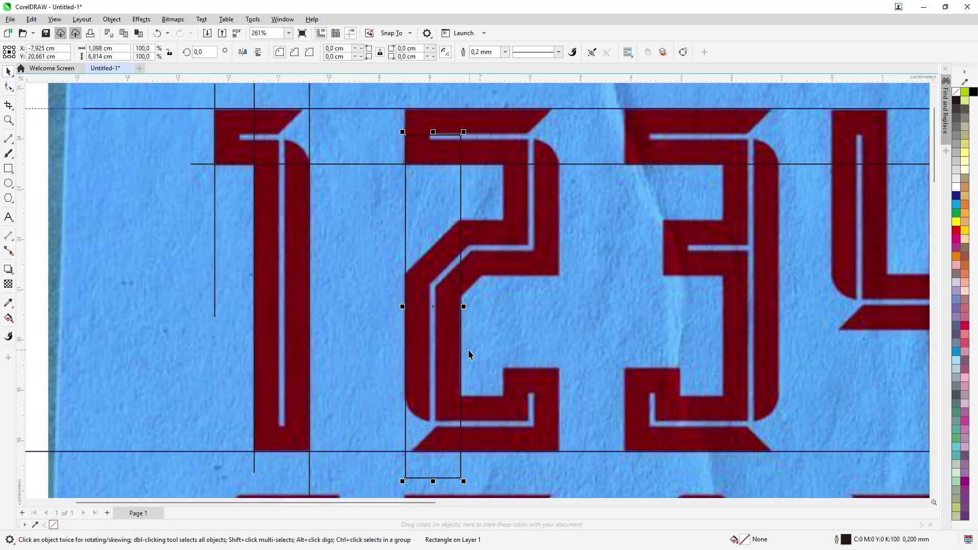
- Copy the rectangle onto digit 2's right stroke and stretch its lower edge to the bottom line, about 6.95 cm high
scroll(468, 349, up, 4)
scroll(439, 332, down, 2)
scroll(469, 279, down, 2)
drag(458, 204, 501, 188)
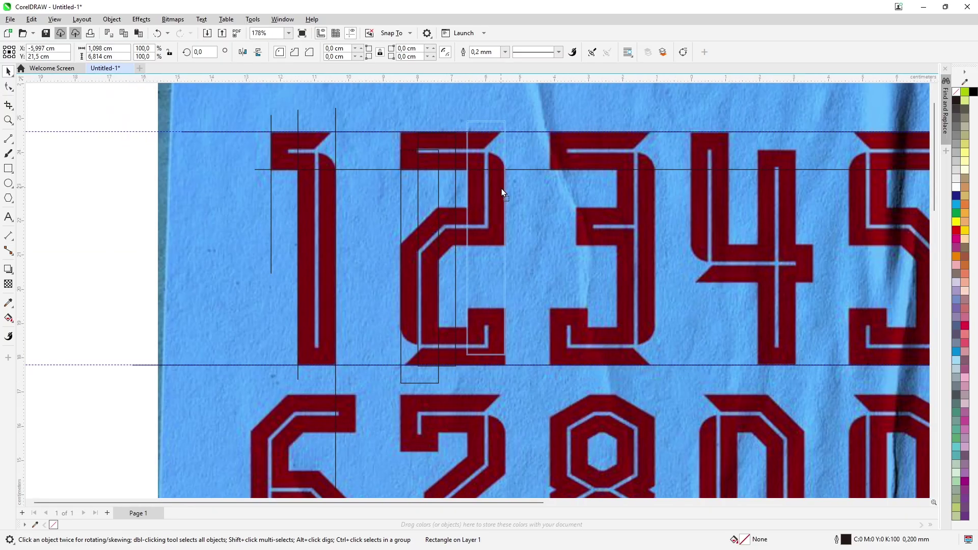
scroll(501, 189, up, 5)
scroll(507, 225, down, 2)
drag(485, 344, 484, 351)
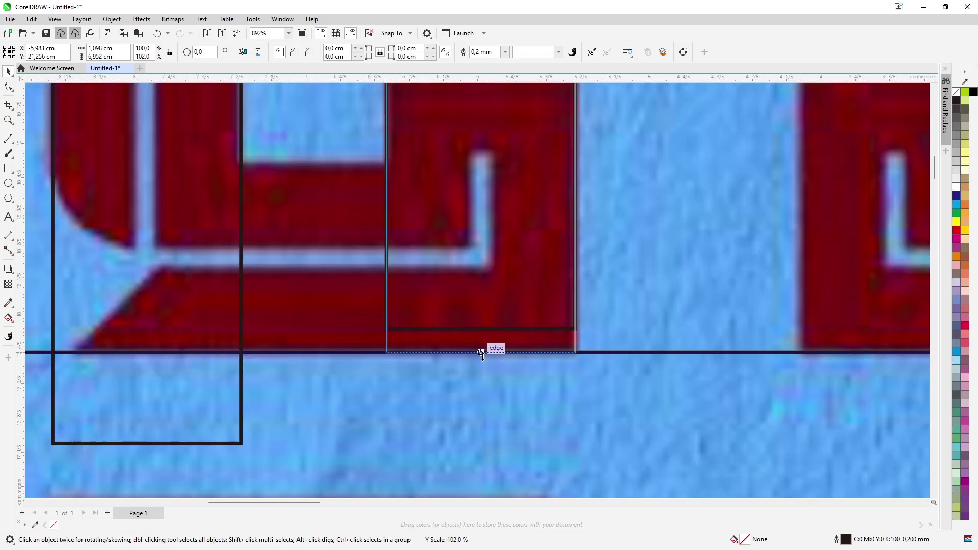
- Stretch the rectangle on digit 2's left stroke up to the top line, making it about 7.34 cm high
scroll(484, 351, down, 4)
scroll(335, 223, up, 5)
drag(336, 224, 336, 172)
scroll(576, 166, down, 3)
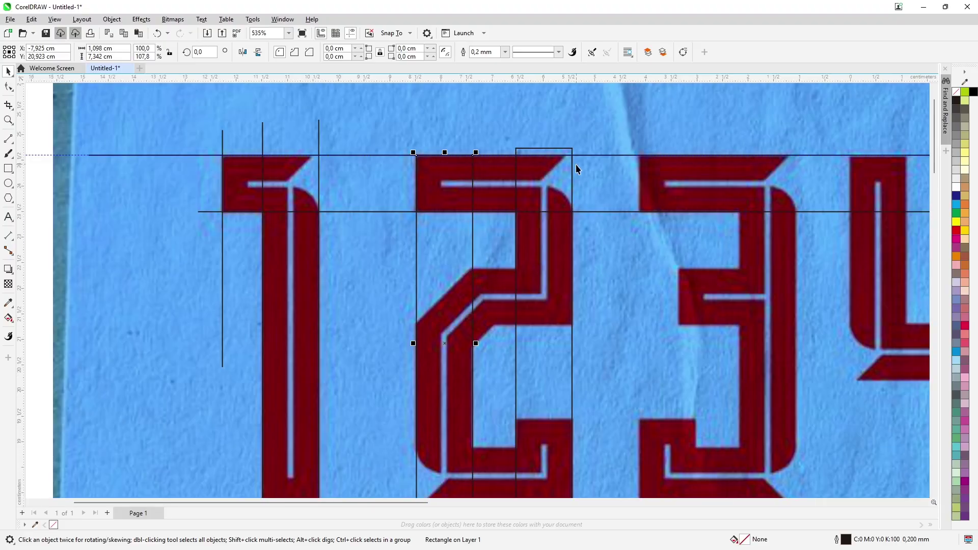
- Try a diagonal line about 0.9 by 0.84 cm along the slanted tip of digit 1's top arm
scroll(363, 143, up, 4)
key(F5)
scroll(362, 144, up, 1)
mouse_move(227, 273)
mouse_down()
mouse_move(358, 148)
mouse_move(371, 113)
mouse_move(380, 124)
mouse_move(373, 101)
mouse_up()
scroll(356, 151, up, 4)
key(space)
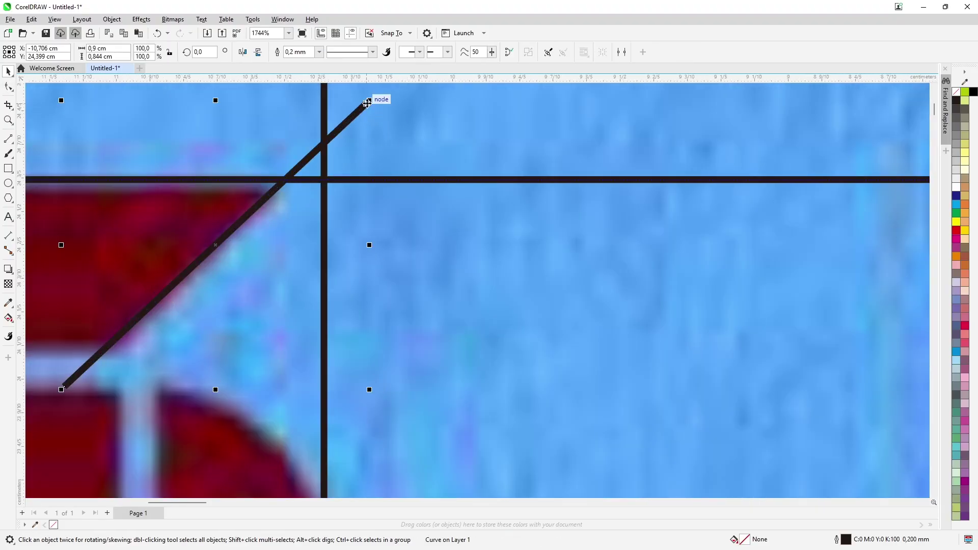
- Undo the diagonal line drawn at the tip of digit 1's top arm
scroll(374, 101, down, 3)
scroll(344, 248, down, 2)
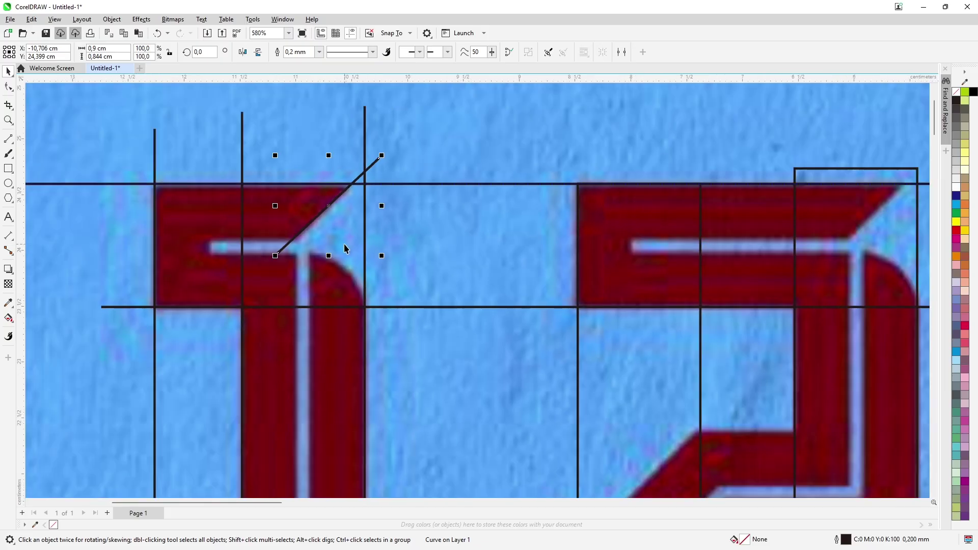
scroll(309, 249, down, 1)
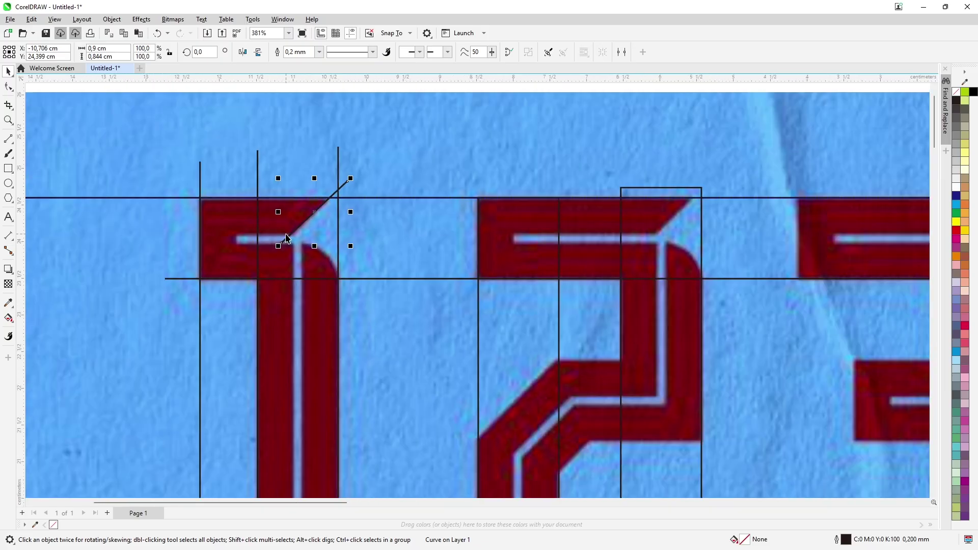
key(ctrl+z)
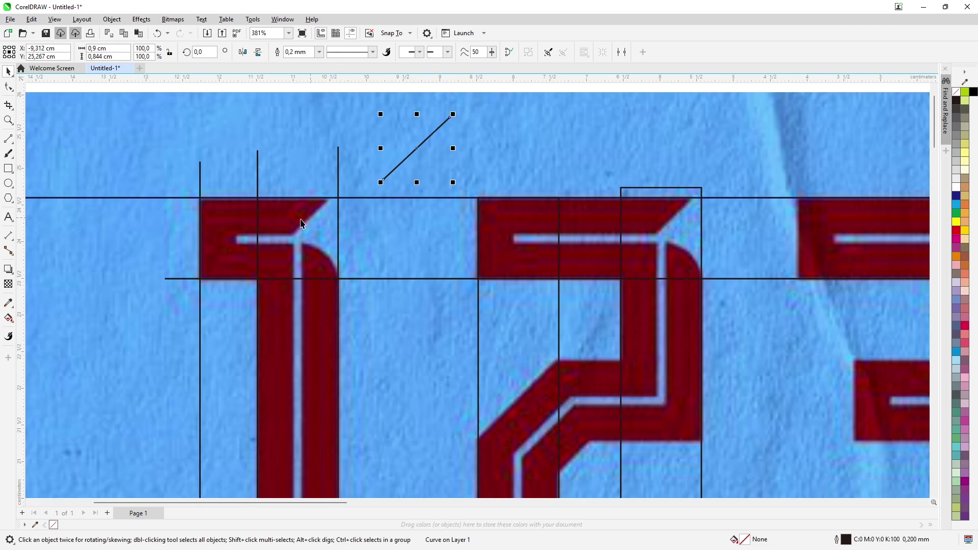
scroll(285, 245, down, 1)
scroll(427, 239, down, 1)
key(Escape)
scroll(472, 224, up, 1)
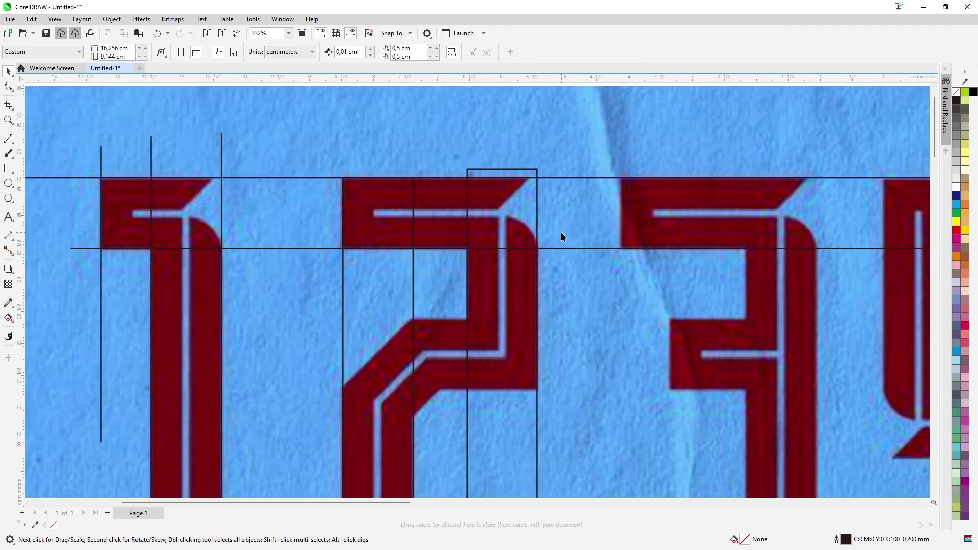
- Duplicate the rectangle on digit 2's right stroke and rotate the copy to 90 degrees
scroll(486, 228, down, 1)
scroll(486, 228, up, 2)
scroll(462, 247, down, 2)
click(497, 252)
key(ctrl+d)
double_click(210, 52)
text(90)
key(Return)
- Position the rotated rectangle over digit 2's middle bar and shorten it to end just past the right stroke
scroll(513, 244, up, 2)
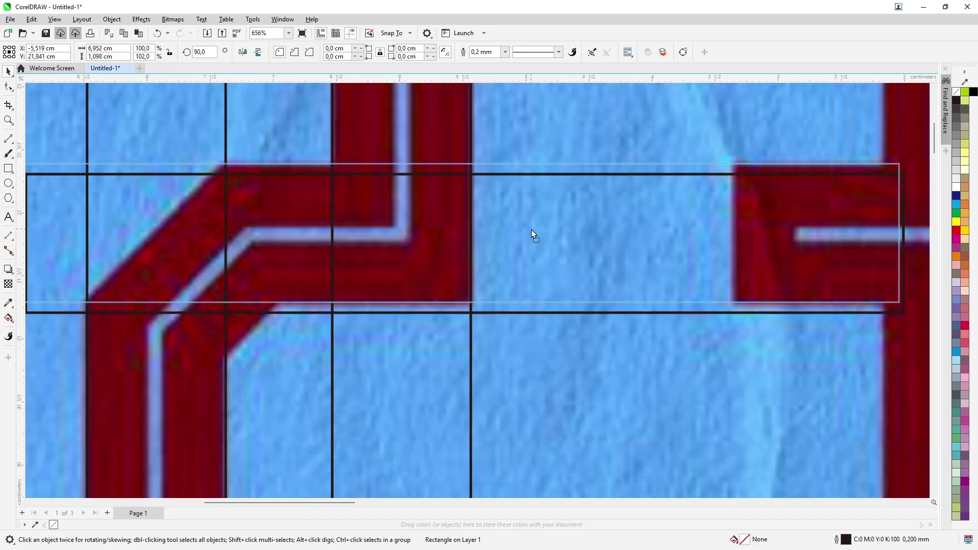
scroll(531, 230, down, 1)
drag(659, 234, 462, 234)
- Draw a diagonal line along the outer slanted edge of digit 2 and rotate it about 1 degree to match the slant
scroll(357, 189, up, 1)
key(F5)
drag(337, 171, 205, 298)
key(space)
scroll(295, 215, up, 2)
scroll(300, 193, up, 1)
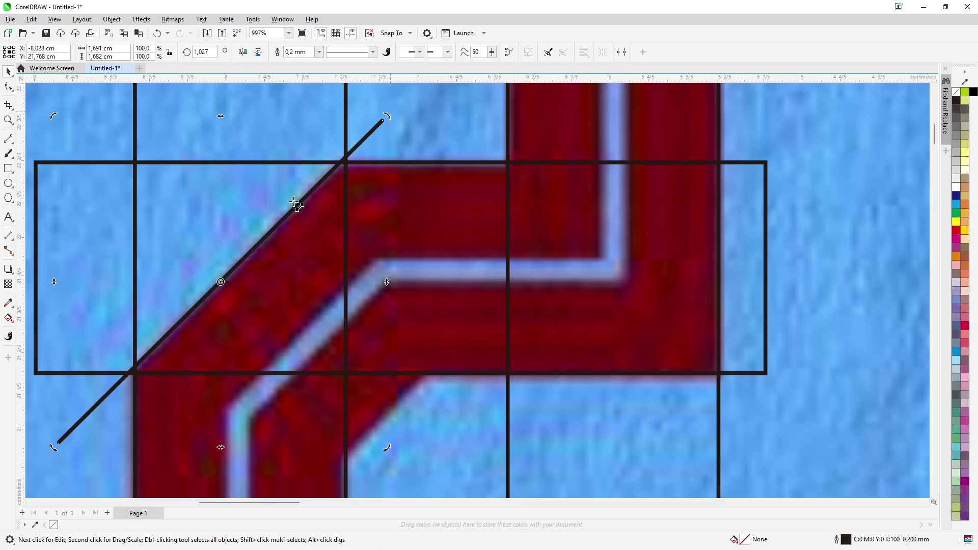
- Copy the diagonal line onto the inner slanted edge of digit 2
scroll(333, 216, down, 1)
drag(334, 217, 372, 359)
scroll(372, 359, down, 2)
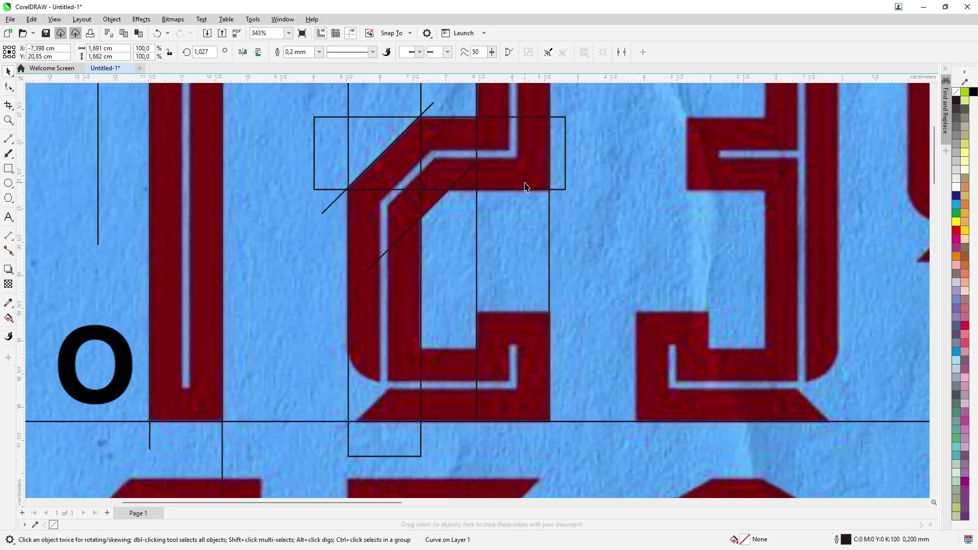
- Copy the horizontal rectangle onto digit 2's bottom bar and add a horizontal line along the top of its lower-right hook
drag(526, 187, 492, 422)
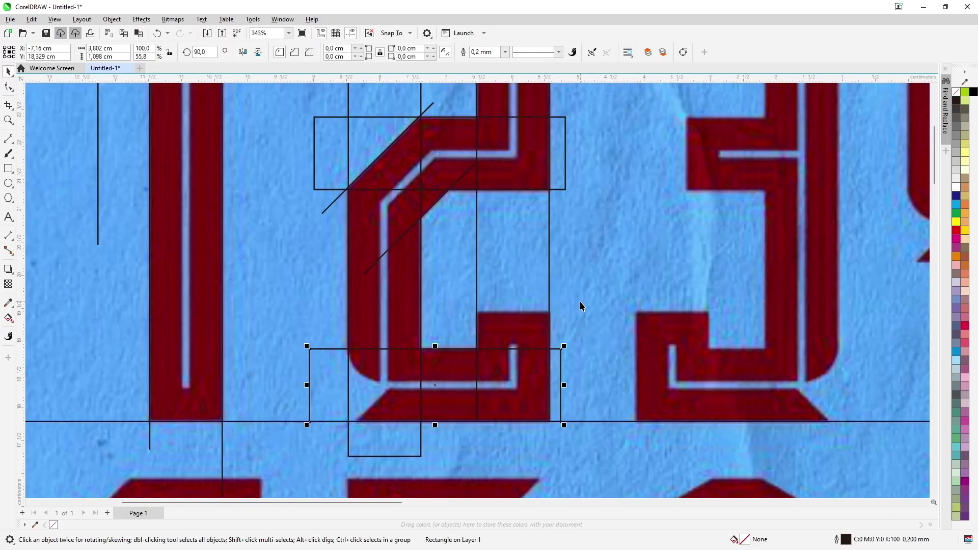
scroll(452, 285, up, 2)
click(567, 307)
scroll(567, 307, up, 3)
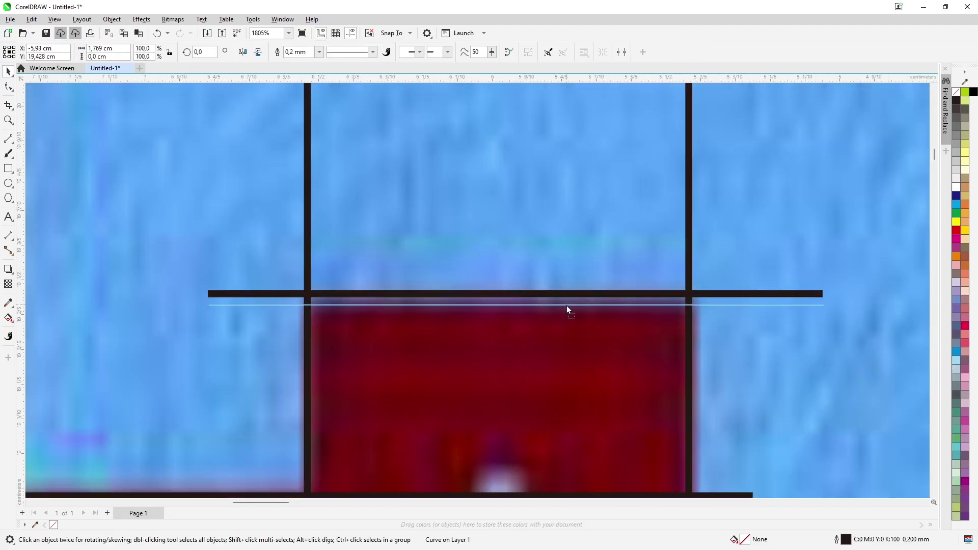
scroll(566, 306, down, 4)
scroll(459, 340, down, 2)
- Lengthen the horizontal line above digit 2's lower hook so it reaches across digits 3 and 4 to digit 5
click(386, 299)
scroll(387, 299, down, 1)
drag(351, 297, 848, 297)
scroll(396, 322, up, 1)
- Copy digit 2's bottom-bar rectangle onto digit 3's bottom bar, with its lower edge on the baseline
drag(290, 376, 630, 350)
click(411, 338)
scroll(411, 338, down, 1)
scroll(486, 377, up, 2)
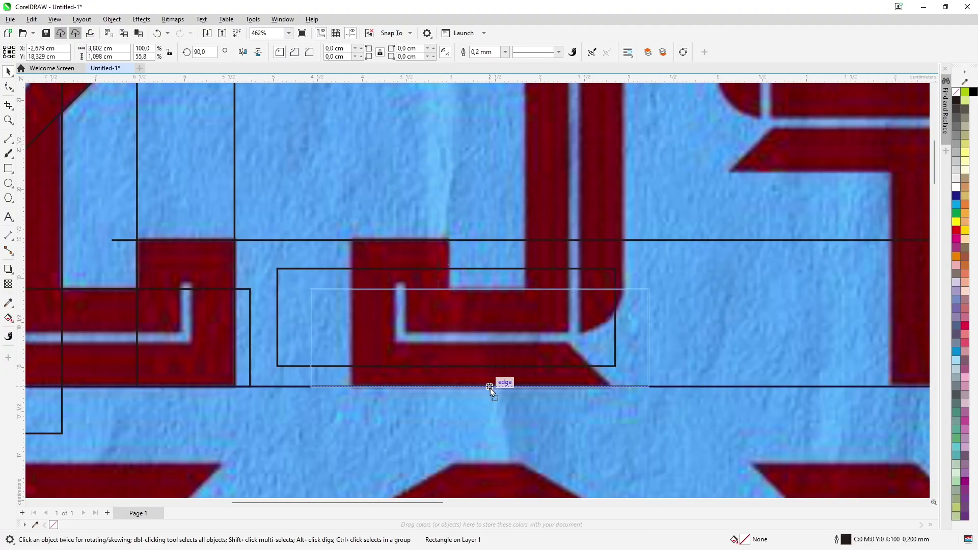
scroll(490, 388, down, 2)
scroll(425, 351, down, 2)
- Copy the vertical stroke rectangle onto digit 3's left and right strokes
scroll(433, 216, up, 1)
click(299, 208)
drag(299, 207, 454, 236)
scroll(439, 229, up, 2)
scroll(466, 284, down, 2)
drag(466, 284, 436, 324)
scroll(406, 387, up, 2)
scroll(436, 325, down, 2)
scroll(436, 325, up, 1)
- Copy the horizontal rectangle onto digit 3's middle bar and shorten it to about 2.73 cm
drag(333, 247, 593, 272)
scroll(396, 261, up, 5)
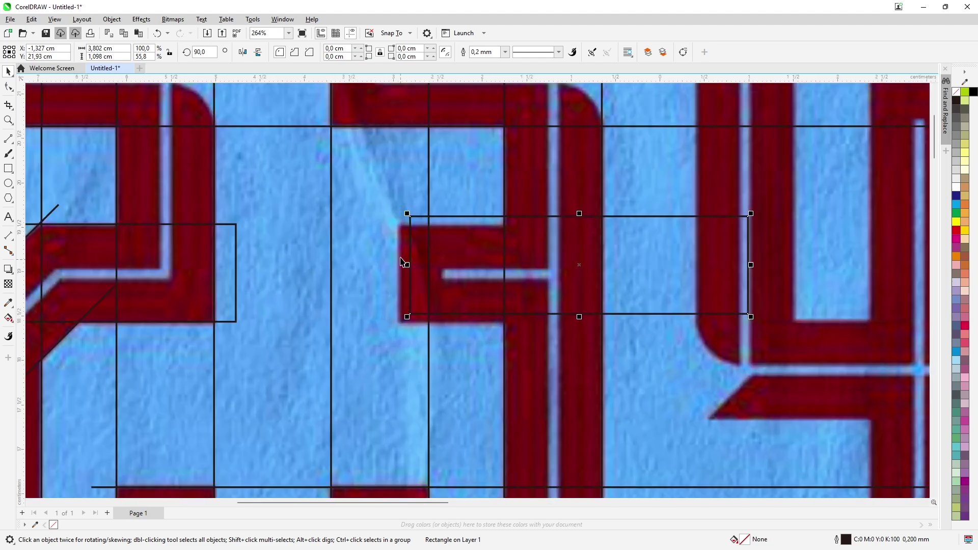
scroll(515, 301, up, 4)
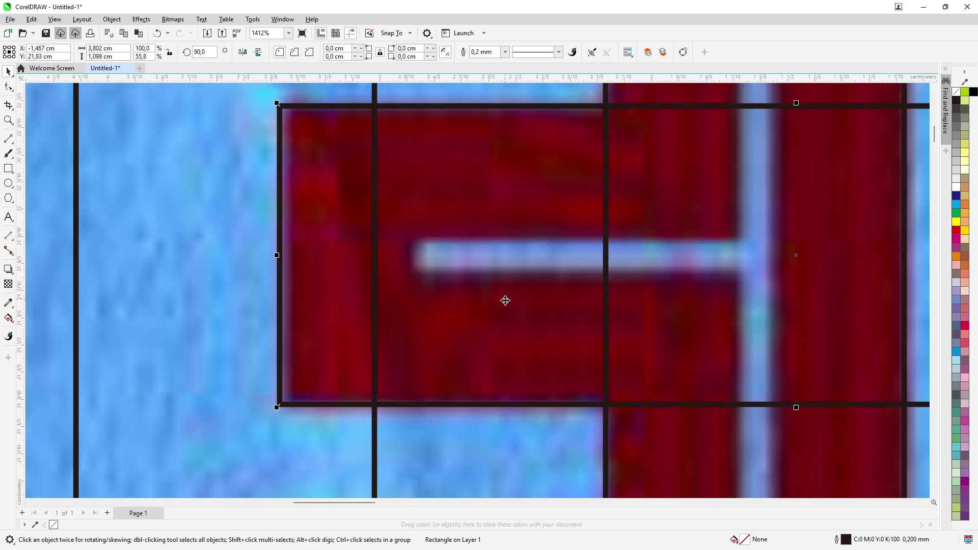
scroll(500, 279, down, 6)
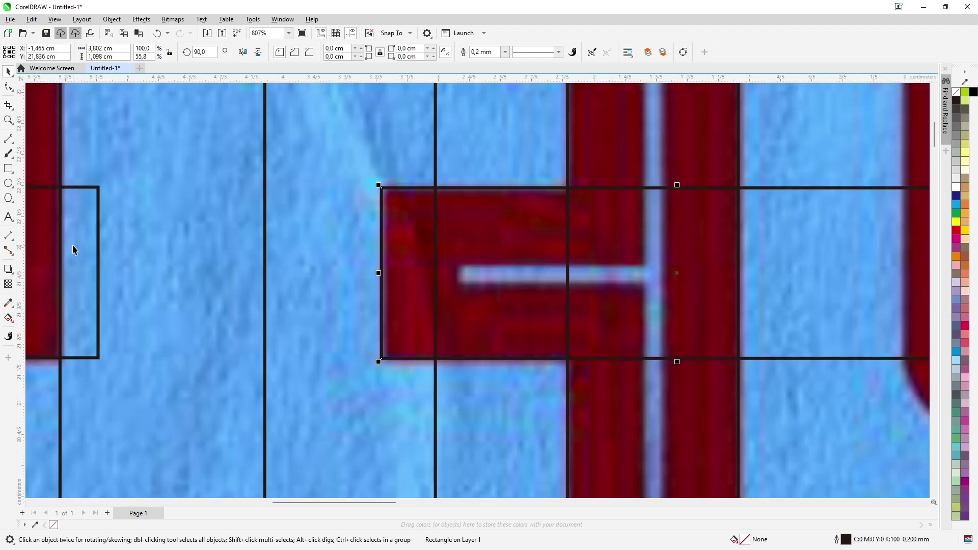
click(451, 202)
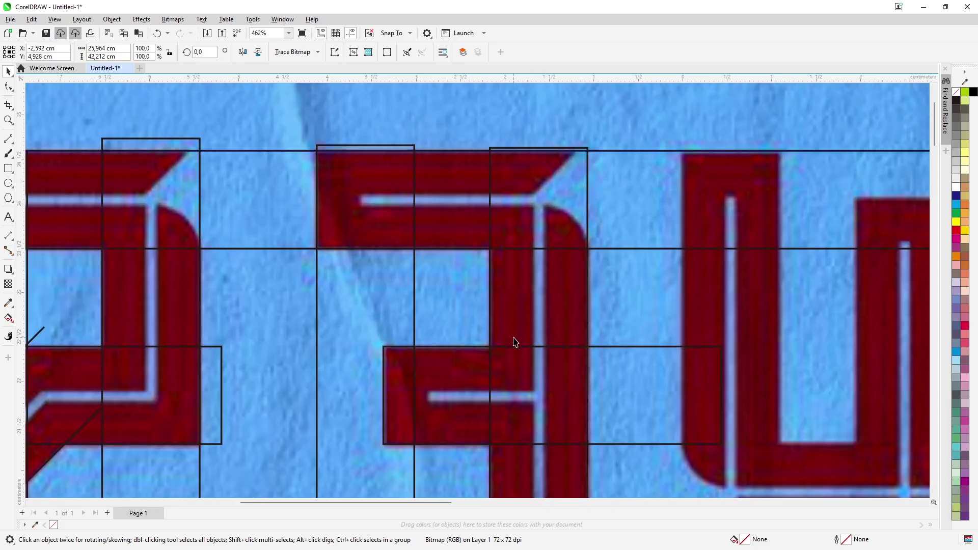
scroll(394, 225, down, 2)
click(583, 319)
scroll(509, 351, down, 2)
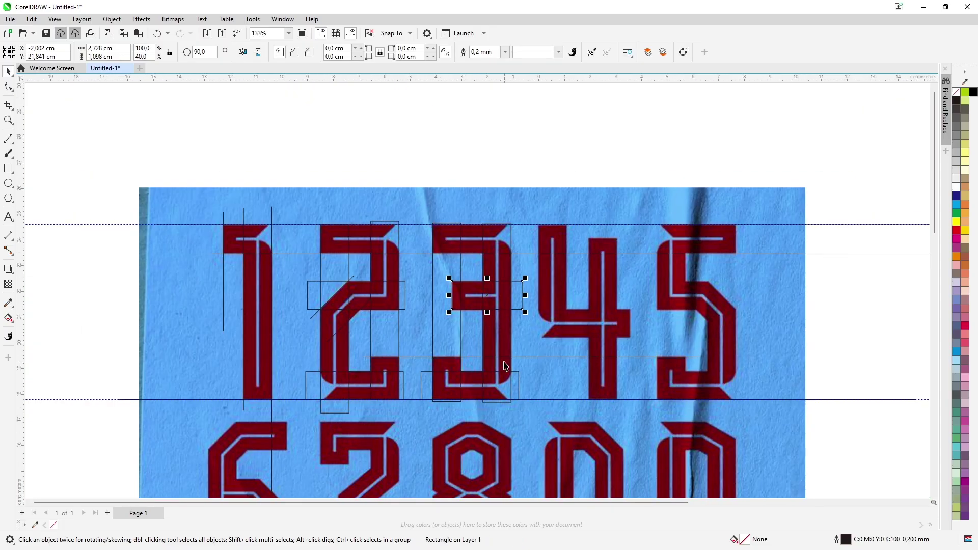
scroll(514, 379, up, 4)
scroll(522, 397, down, 3)
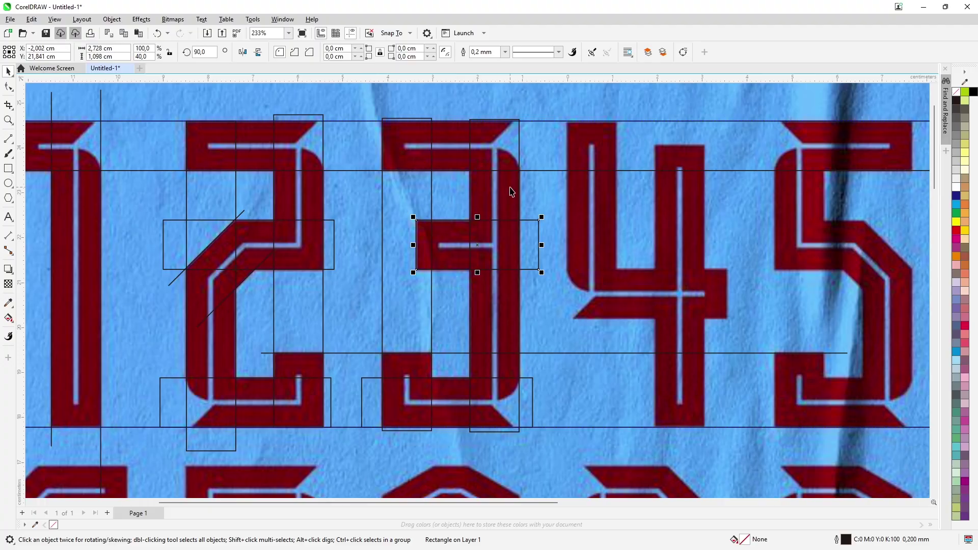
- Copy the vertical stroke rectangle onto digit 4's left stroke and right stroke
scroll(511, 210, down, 1)
drag(458, 199, 564, 248)
scroll(570, 230, up, 2)
scroll(564, 247, down, 2)
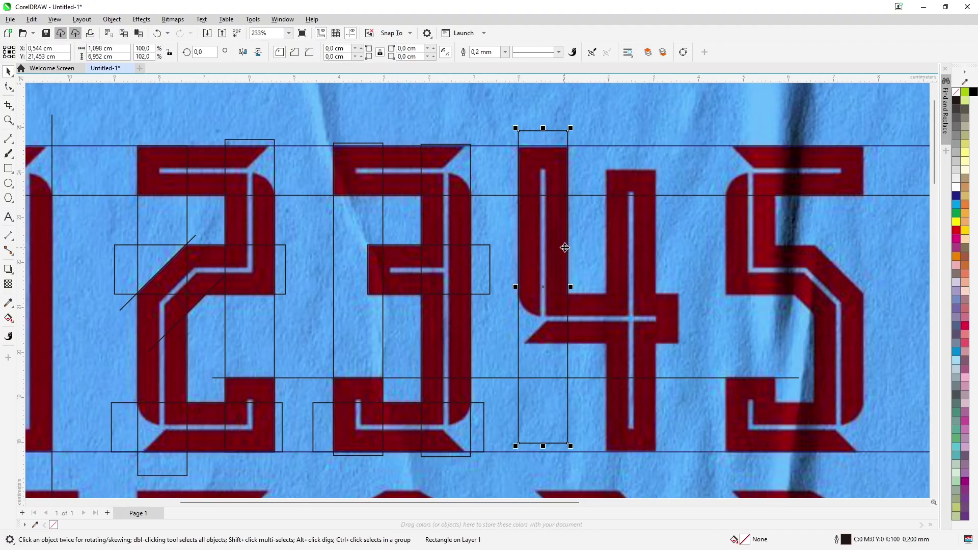
scroll(637, 436, up, 2)
drag(629, 281, 622, 472)
scroll(628, 426, up, 3)
scroll(653, 418, down, 3)
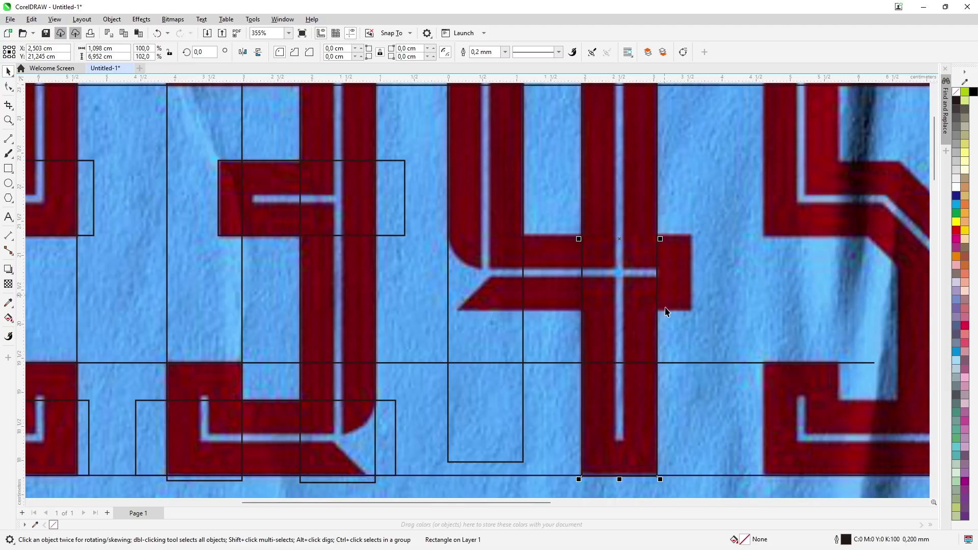
- Copy the horizontal rectangle onto digit 4's crossbar and resize it to about 3.64 cm to cover the bar's full length
scroll(665, 312, down, 1)
drag(495, 270, 518, 242)
scroll(721, 289, up, 3)
drag(721, 289, 717, 261)
drag(437, 298, 342, 294)
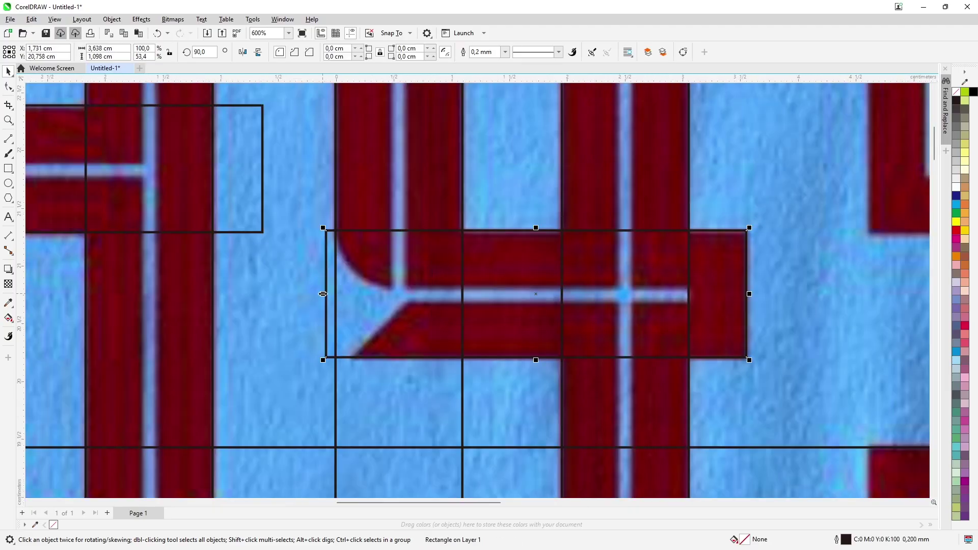
- Shorten the rectangle on digit 4's right stroke from above to about 6.31 cm, matching the stroke's upper edge
scroll(459, 254, down, 3)
scroll(578, 159, up, 3)
click(540, 95)
drag(540, 95, 542, 158)
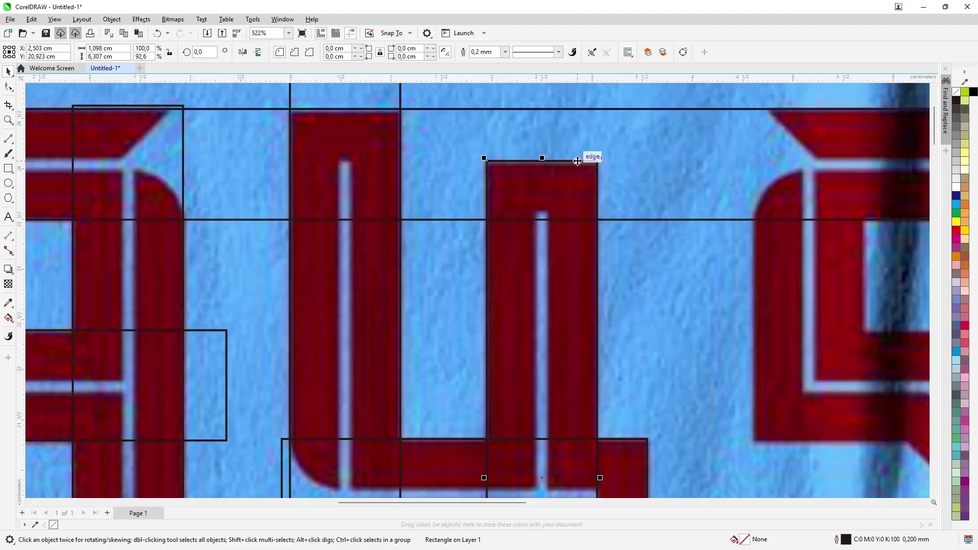
- Copy the vertical stroke rectangle onto digit 5's left stroke
scroll(439, 113, down, 3)
drag(385, 208, 622, 405)
scroll(639, 410, up, 1)
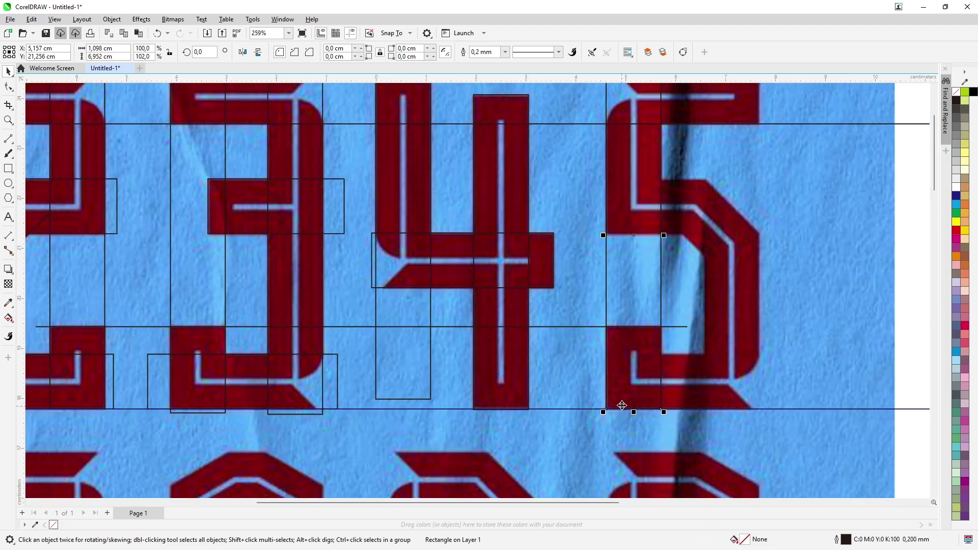
- Copy digit 3's middle-bar rectangle onto digit 5's middle bar and stretch it to about 3.79 cm
scroll(632, 367, down, 2)
click(415, 246)
scroll(415, 246, up, 1)
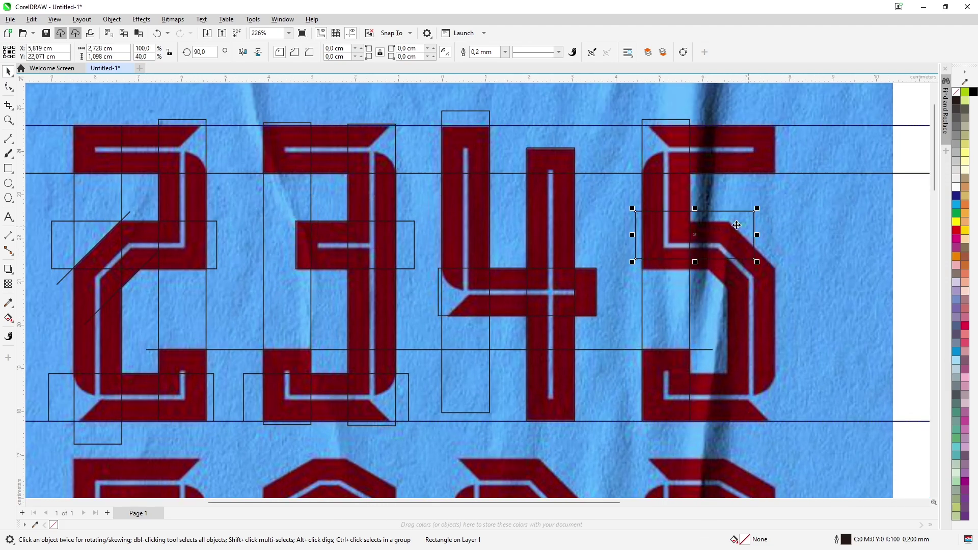
scroll(737, 224, up, 5)
drag(716, 218, 698, 218)
drag(776, 264, 872, 268)
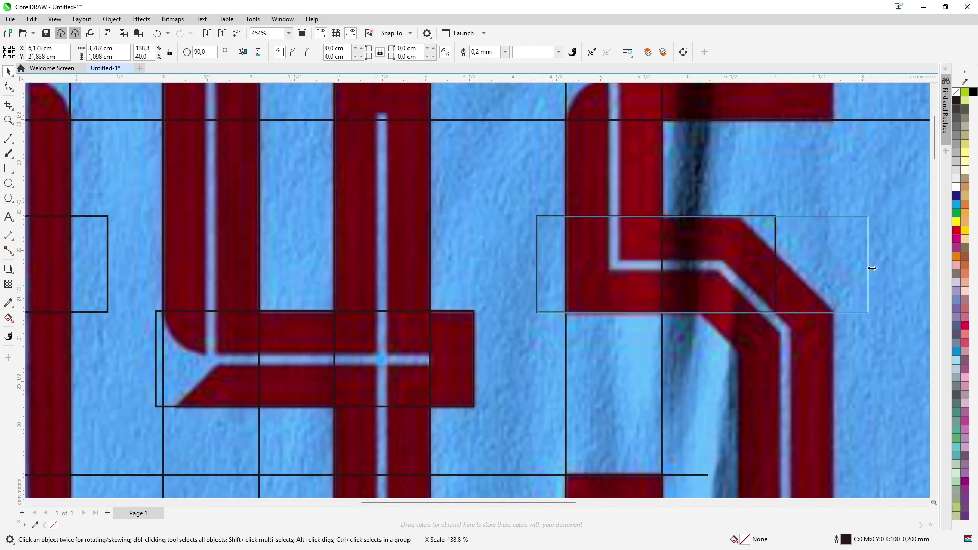
- Copy a horizontal rectangle onto digit 5's top bar and shorten its left end
scroll(696, 262, down, 6)
scroll(769, 268, down, 2)
drag(769, 268, 570, 149)
scroll(869, 258, up, 3)
scroll(604, 173, up, 2)
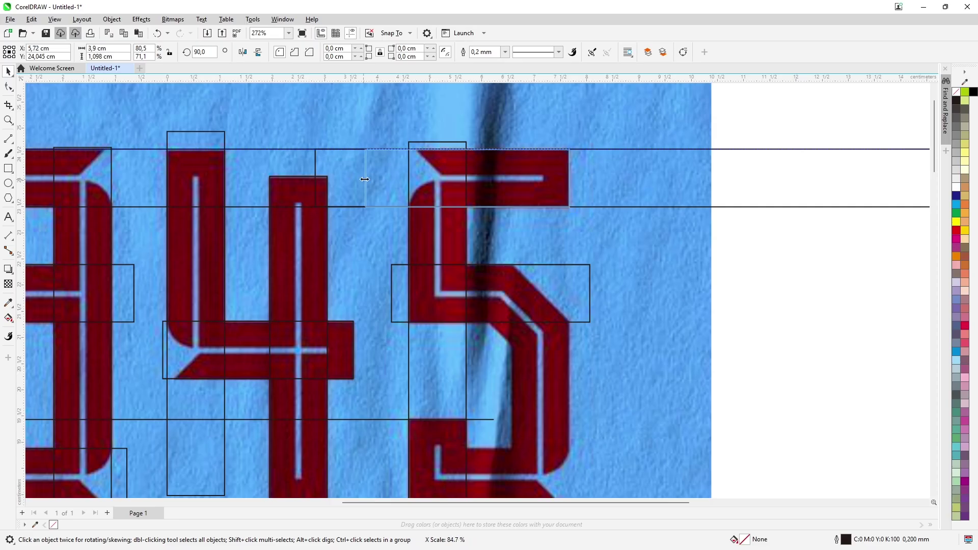
- Copy the vertical rectangle onto digit 5's right stroke and lower its upper edge to fit between top bar and baseline
scroll(456, 172, down, 2)
drag(301, 224, 510, 189)
drag(510, 94, 509, 153)
drag(515, 392, 514, 391)
scroll(510, 331, up, 2)
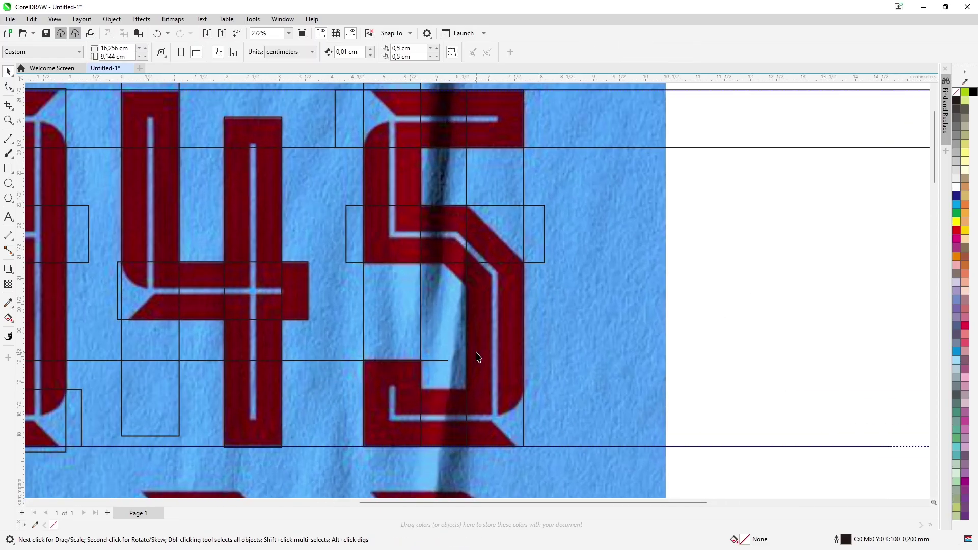
- Copy the bottom-bar rectangle onto digit 5's bottom bar and align it with digit 3's bottom-bar rectangle
scroll(283, 312, down, 1)
click(283, 313)
drag(359, 271, 499, 368)
drag(383, 386, 382, 384)
scroll(168, 408, up, 1)
shift+click(347, 389)
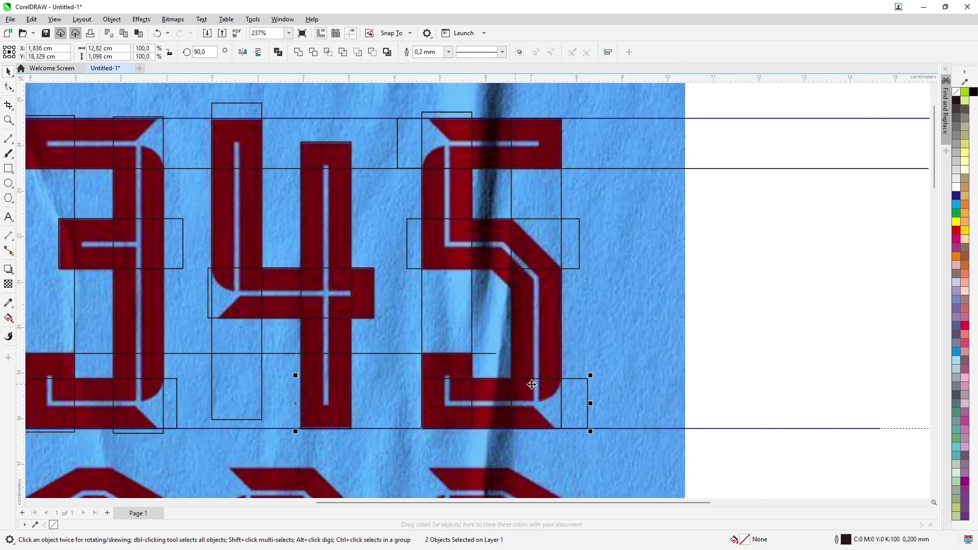
scroll(515, 350, up, 2)
scroll(601, 366, down, 3)
- Mirror copies of digit 2's diagonal line onto the outer and inner slanted edges of digit 5
click(45, 219)
click(45, 217)
drag(630, 261, 568, 262)
scroll(616, 251, up, 1)
scroll(616, 251, down, 3)
scroll(603, 247, up, 3)
scroll(567, 263, down, 4)
key(Escape)
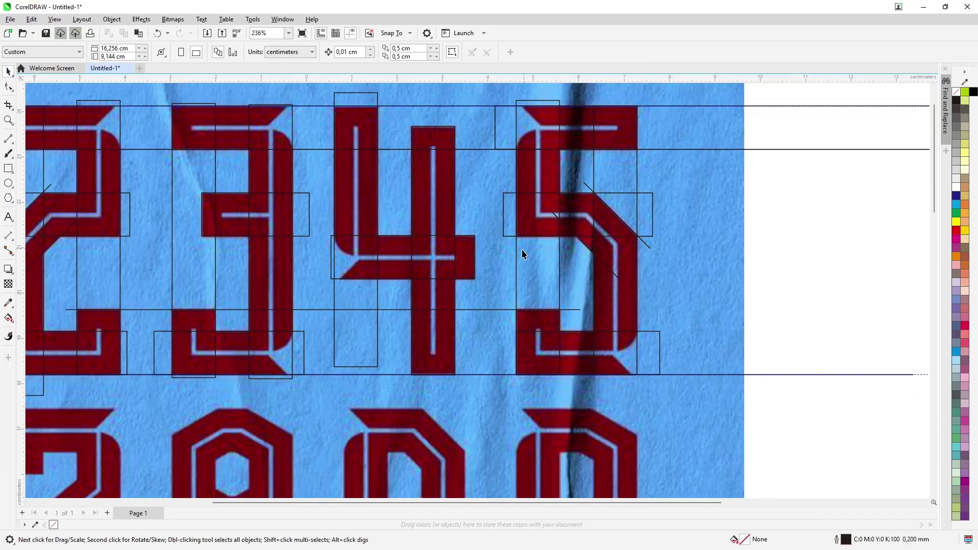
scroll(521, 249, down, 5)
scroll(341, 339, up, 5)
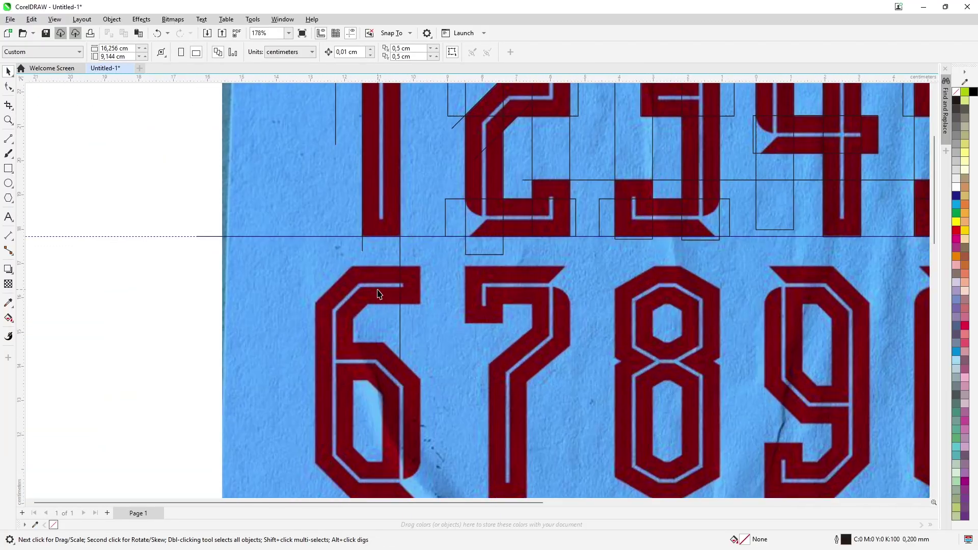
scroll(527, 231, up, 1)
click(527, 231)
scroll(361, 307, down, 3)
drag(361, 307, 572, 205)
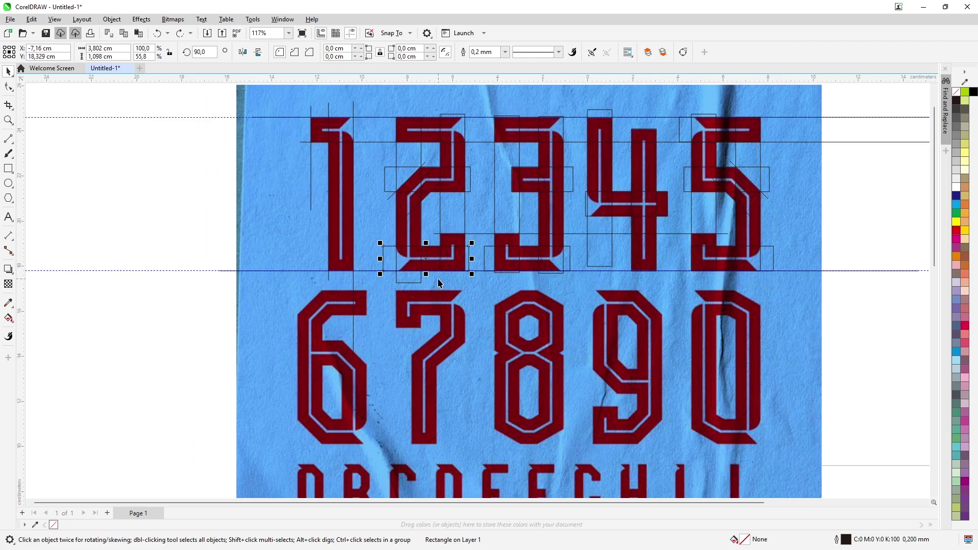
- Place a horizontal guideline along the upper edge of the second digit row, at about 16.94 cm
scroll(349, 291, up, 2)
click(462, 304)
scroll(463, 304, up, 5)
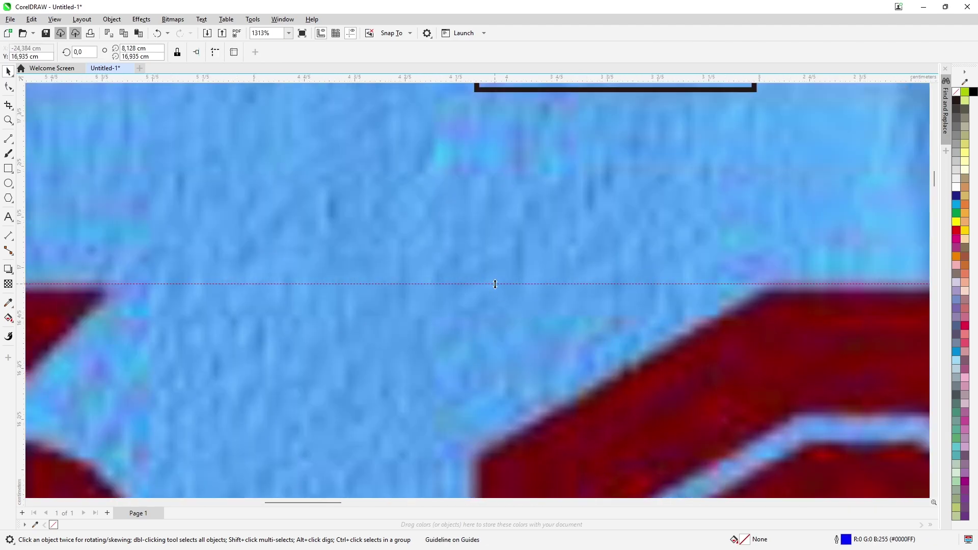
- Copy the long horizontal line onto the upper and lower edges of the second digit row
scroll(495, 284, down, 6)
click(192, 290)
scroll(403, 291, up, 6)
drag(407, 277, 326, 397)
scroll(408, 280, down, 6)
scroll(449, 277, up, 1)
scroll(317, 395, up, 5)
scroll(326, 397, down, 6)
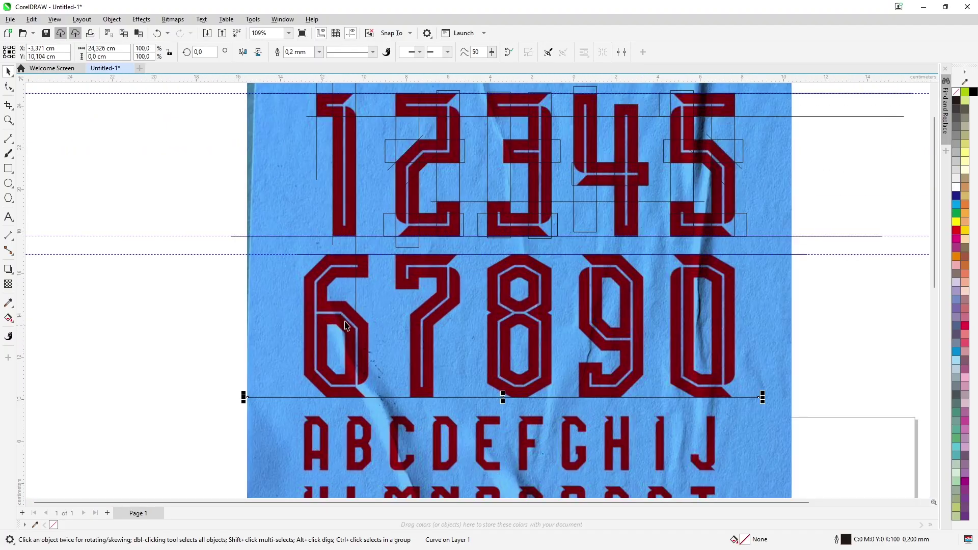
- Copy the horizontal bar rectangle onto digit 6's bottom bar, resting on the second row's baseline
scroll(461, 331, up, 3)
scroll(381, 395, down, 6)
drag(529, 351, 436, 364)
scroll(537, 337, up, 5)
scroll(465, 338, down, 5)
- Copy the long horizontal line up to the inner edge of digit 6's bottom bar
click(521, 208)
scroll(436, 362, up, 4)
click(415, 343)
scroll(415, 344, up, 5)
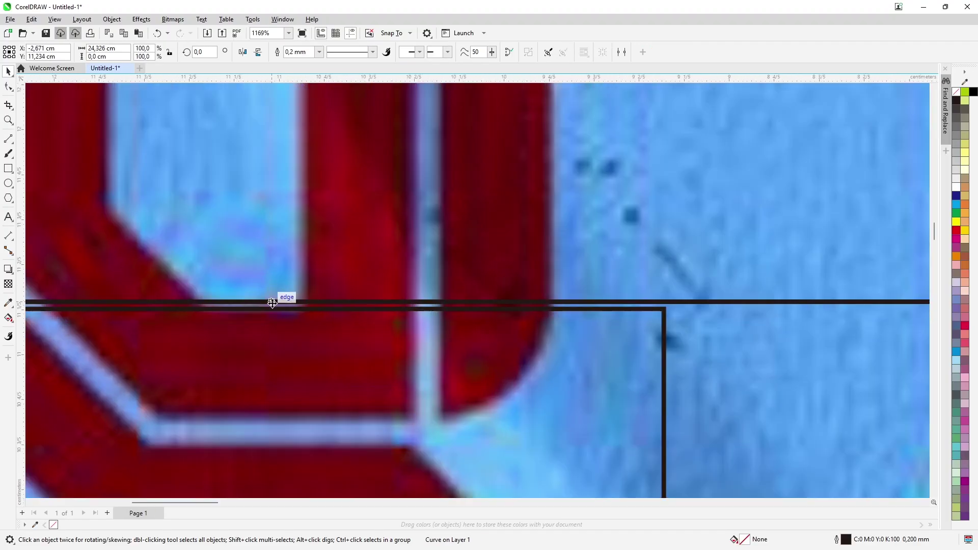
scroll(260, 309, down, 4)
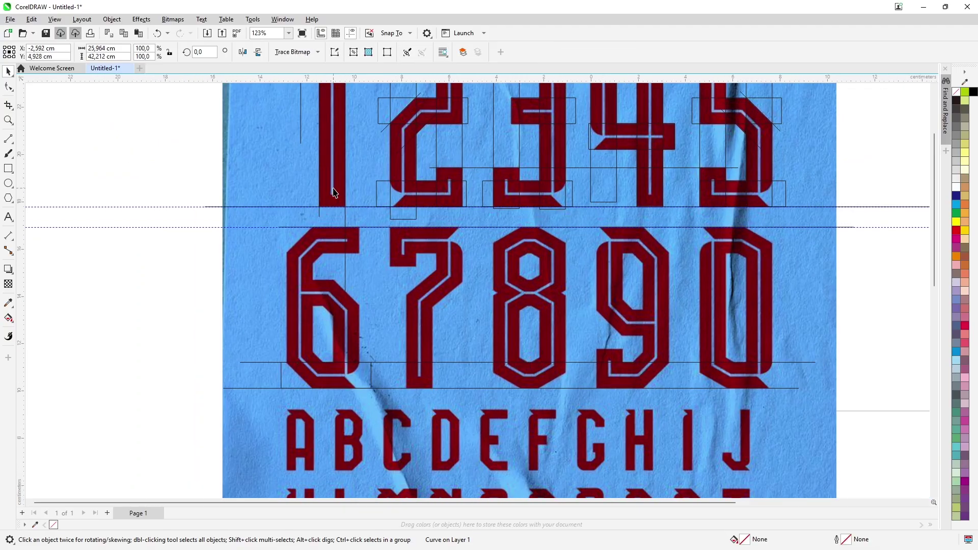
- Copy digit 2's vertical stroke rectangle onto digit 6's left stroke
click(450, 154)
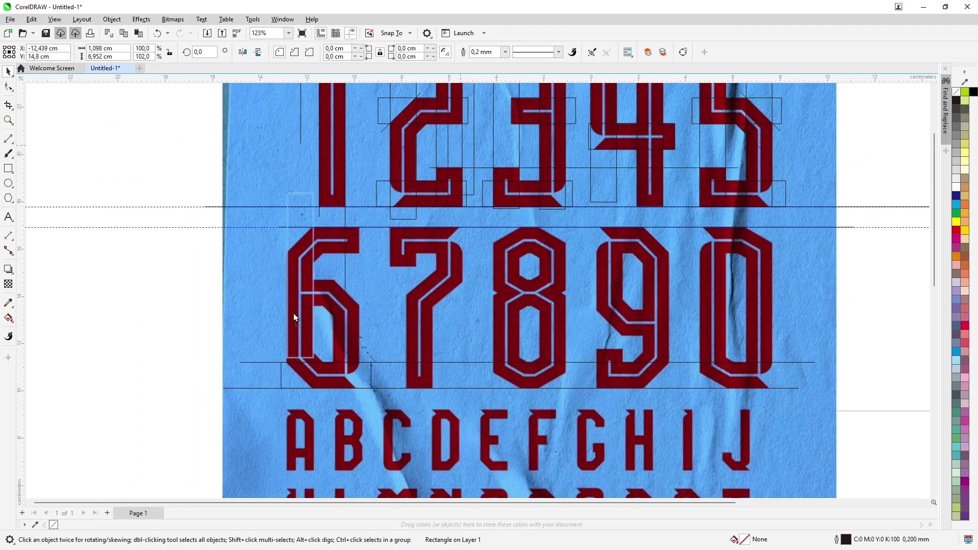
scroll(331, 294, up, 2)
drag(360, 380, 324, 435)
scroll(322, 131, down, 3)
scroll(306, 190, up, 1)
scroll(334, 399, up, 5)
scroll(376, 364, down, 2)
scroll(377, 359, down, 6)
- Copy the vertical stroke rectangle onto digit 6's right stroke
scroll(452, 469, up, 3)
drag(459, 463, 423, 448)
scroll(423, 448, down, 2)
scroll(415, 164, up, 5)
scroll(415, 164, down, 5)
scroll(447, 238, down, 1)
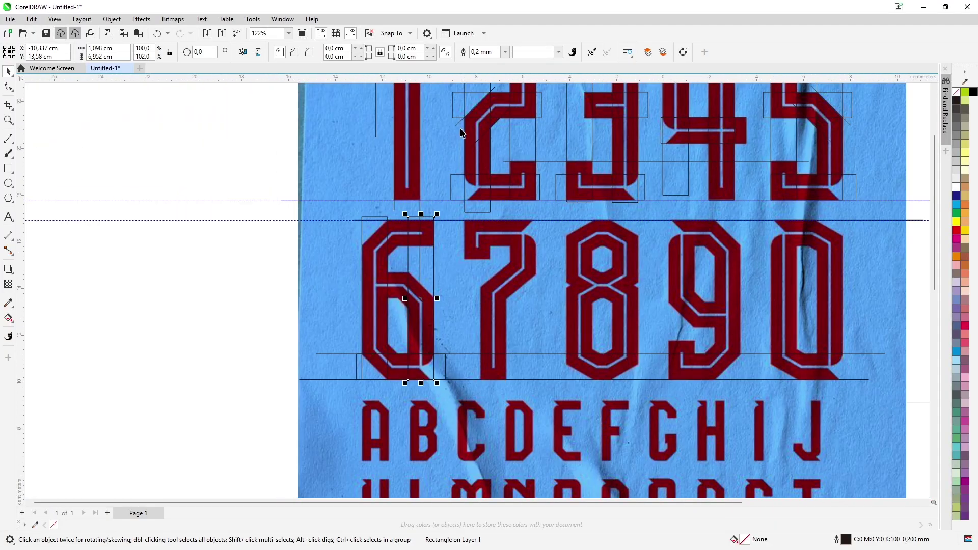
- Mirror copies of digit 2's diagonal line onto the outer and inner slanted edges of digit 6's middle section
click(461, 131)
scroll(423, 283, up, 3)
mouse_move(423, 283)
mouse_down()
mouse_move(429, 305)
mouse_move(428, 289)
mouse_up()
scroll(431, 301, down, 2)
scroll(429, 304, up, 2)
drag(358, 365, 358, 365)
scroll(436, 153, down, 2)
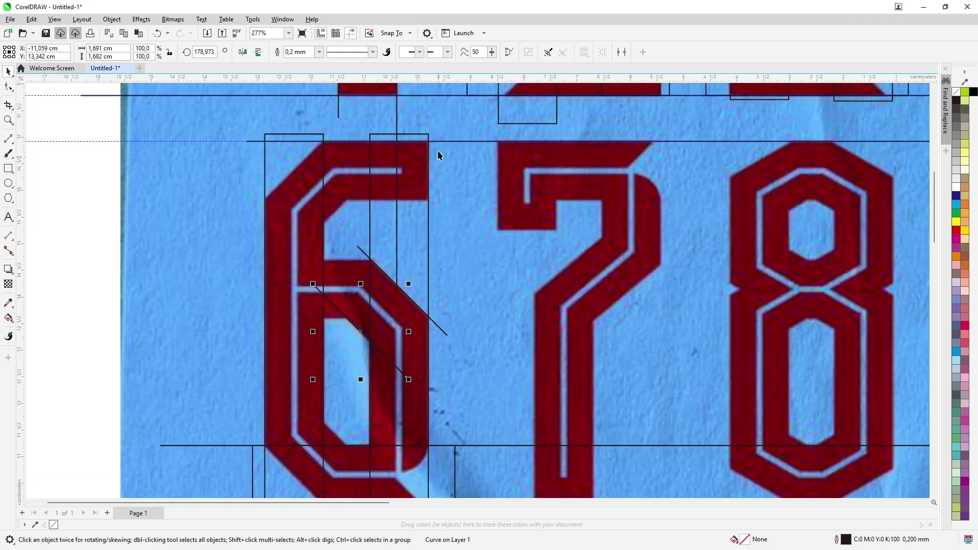
- Copy the horizontal bar rectangle onto digit 6's middle bar and top bar
scroll(436, 153, down, 1)
click(387, 305)
scroll(369, 221, up, 4)
drag(370, 220, 441, 278)
scroll(387, 244, down, 3)
scroll(346, 126, up, 1)
mouse_move(347, 126)
mouse_down()
mouse_move(350, 159)
mouse_move(361, 123)
mouse_up()
- Mirror a copy of the diagonal line horizontally and place it on the outer and inner edges of digit 6's upper-left slant
click(387, 311)
scroll(387, 312, down, 1)
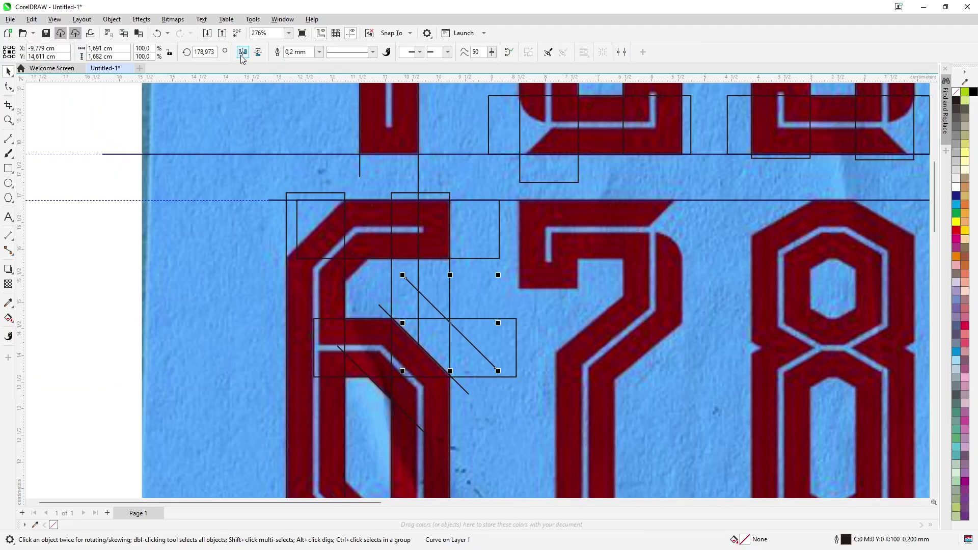
drag(359, 199, 363, 304)
scroll(365, 195, down, 1)
scroll(363, 254, up, 2)
scroll(377, 245, down, 2)
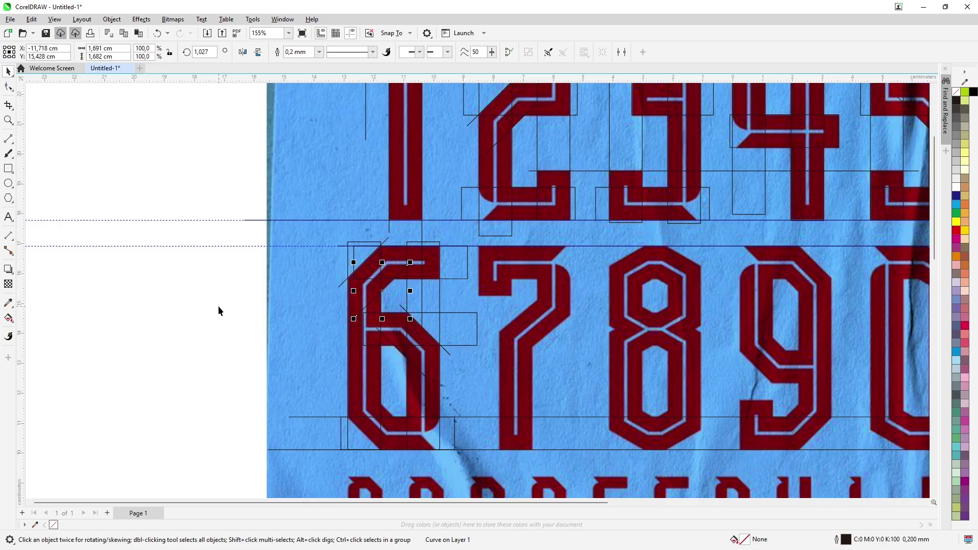
- Copy the vertical stroke rectangle onto digit 7's lower stem
click(368, 362)
scroll(368, 362, up, 1)
drag(367, 362, 615, 402)
scroll(585, 443, up, 5)
scroll(611, 438, up, 2)
scroll(614, 402, down, 5)
- Copy the horizontal bar rectangle onto digit 7's top bar and the vertical rectangle onto its upper-right stroke
drag(524, 426, 456, 242)
scroll(651, 277, up, 3)
scroll(652, 277, down, 4)
key(ctrl+z)
scroll(519, 282, up, 1)
scroll(519, 282, up, 1)
drag(544, 273, 603, 273)
scroll(584, 269, up, 4)
scroll(585, 246, up, 2)
scroll(603, 273, down, 2)
- Mirror a copy of digit 6's diagonal line onto the upper edge of digit 7's slant and rotate it to about 355.6° to match
drag(222, 348, 259, 305)
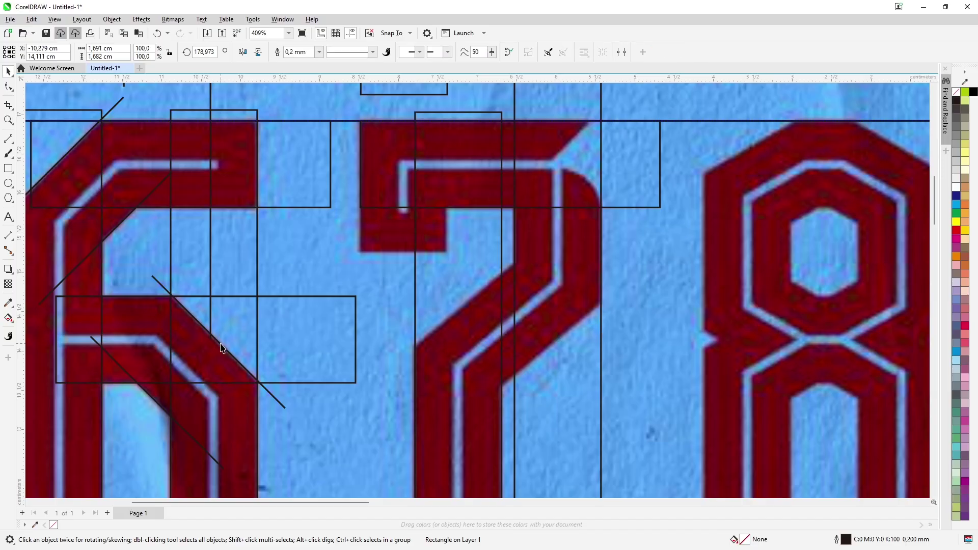
drag(505, 290, 481, 286)
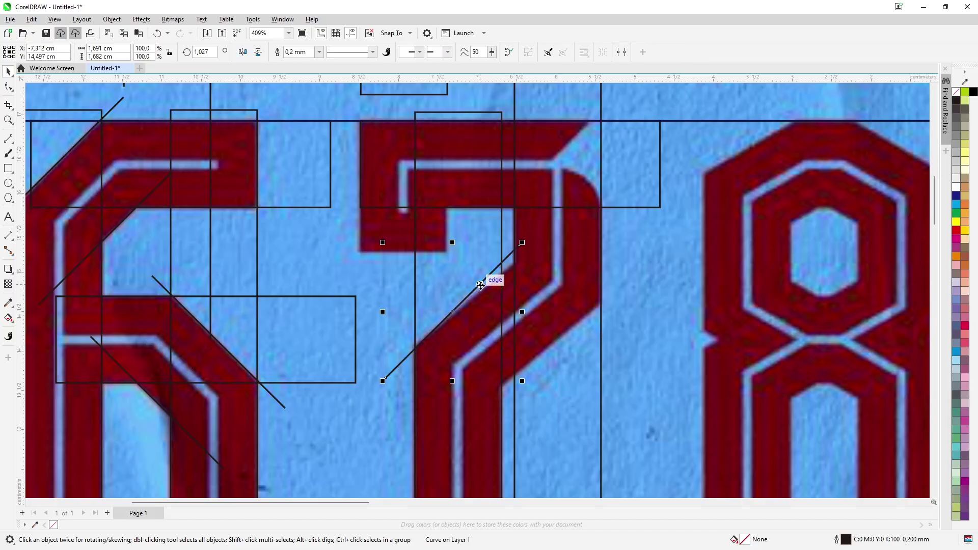
scroll(481, 286, up, 2)
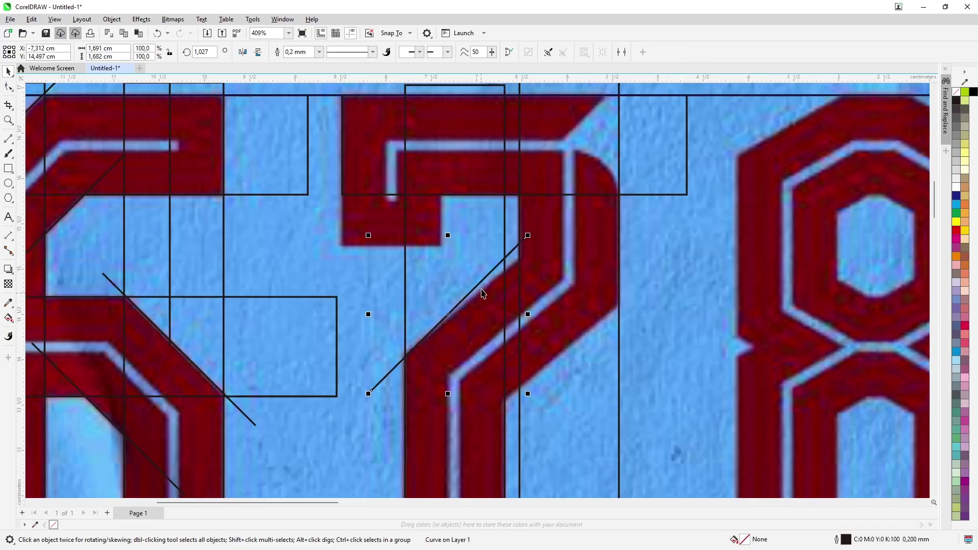
click(479, 285)
scroll(479, 286, up, 2)
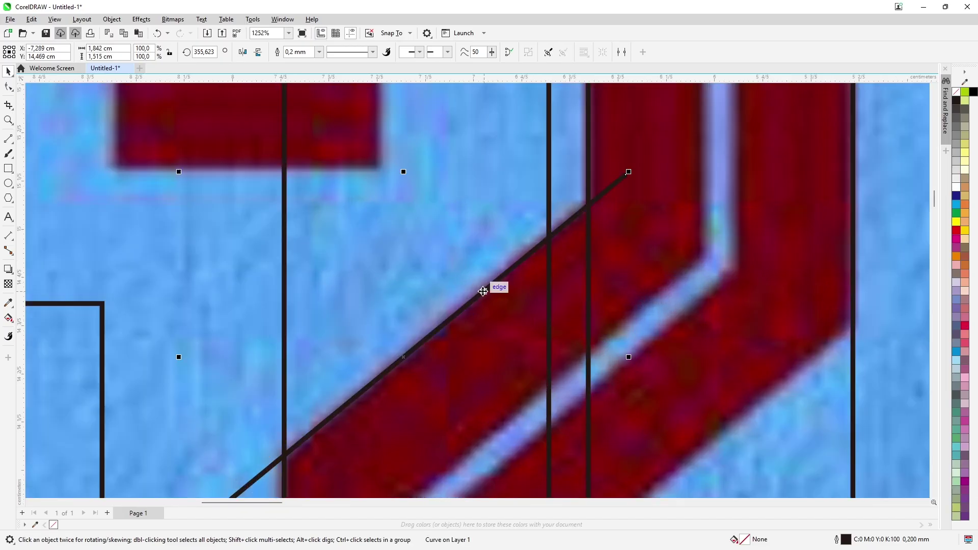
- Copy the rotated diagonal line onto the lower edge of digit 7's slant
scroll(489, 285, down, 3)
click(723, 311)
drag(613, 339, 699, 262)
key(ctrl+z)
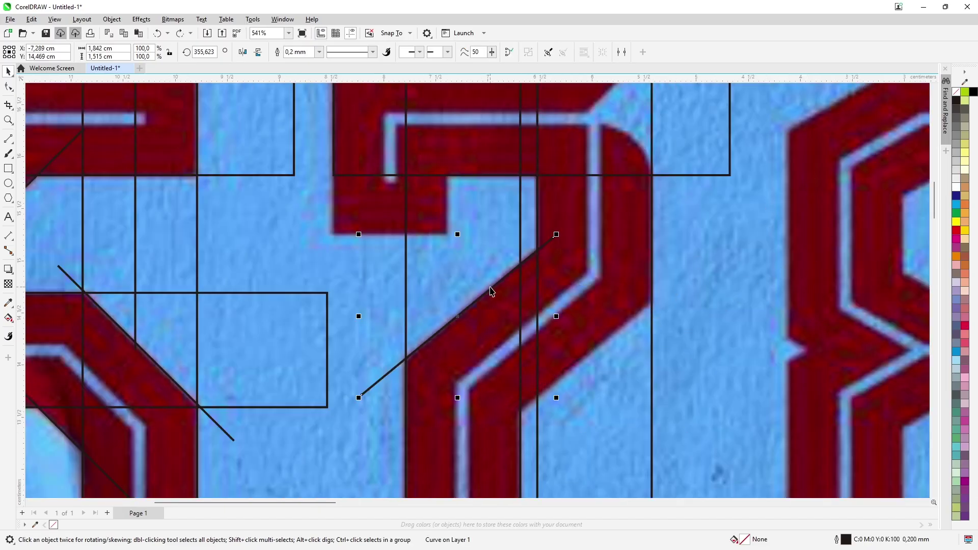
drag(563, 257, 615, 331)
scroll(615, 331, down, 3)
scroll(578, 170, up, 2)
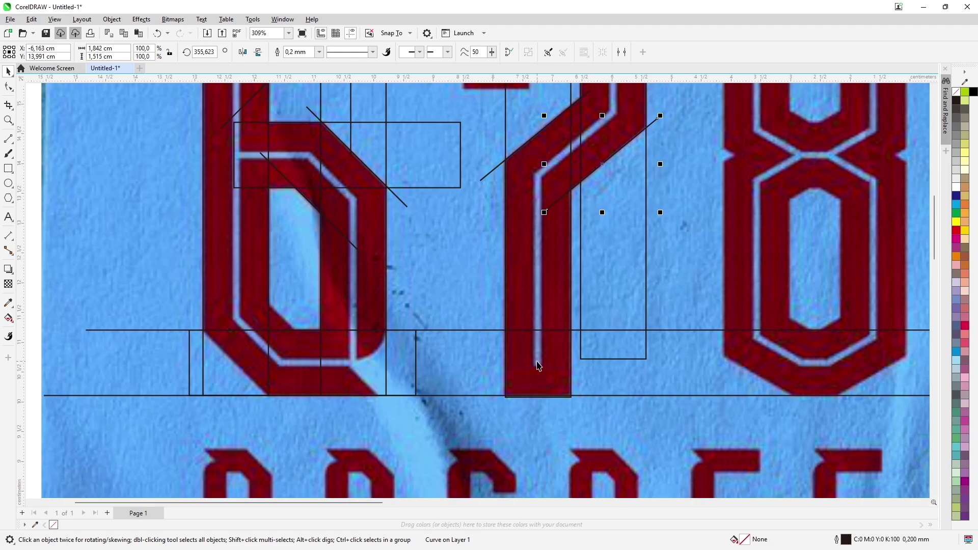
scroll(588, 200, down, 2)
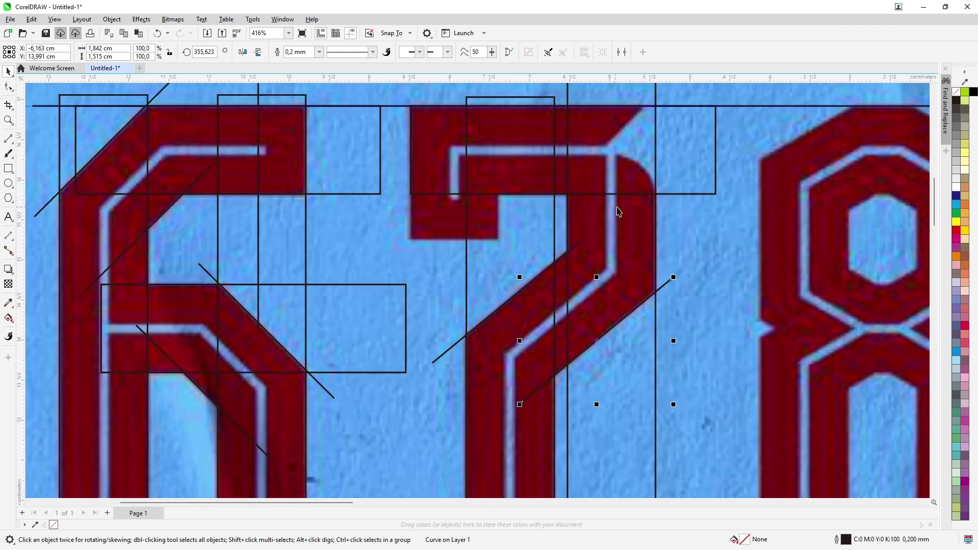
- Copy a vertical rectangle onto digit 7's upper-left hook and shorten it to about 1.667 cm high
click(618, 214)
scroll(514, 428, up, 2)
scroll(530, 185, up, 2)
drag(497, 264, 524, 148)
drag(541, 275, 535, 295)
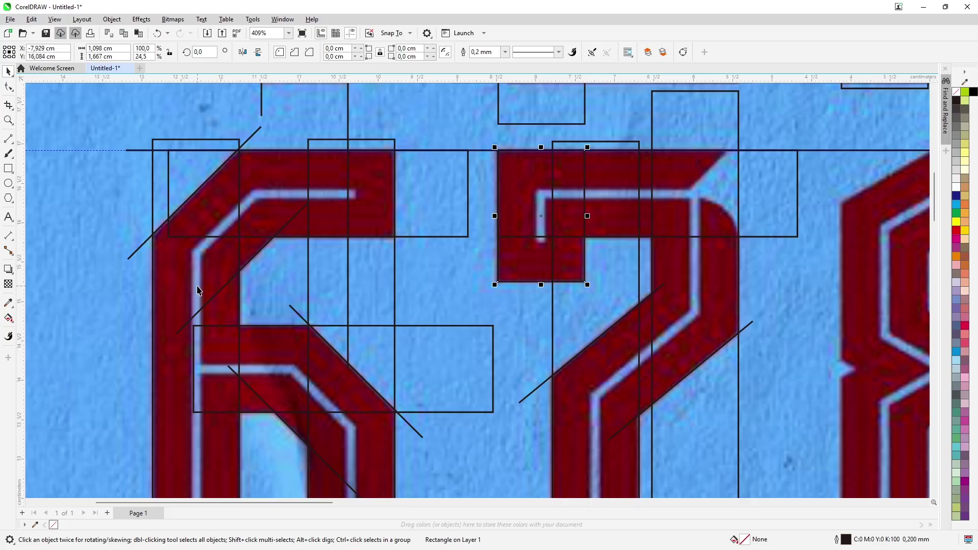
scroll(198, 290, down, 3)
scroll(502, 162, up, 2)
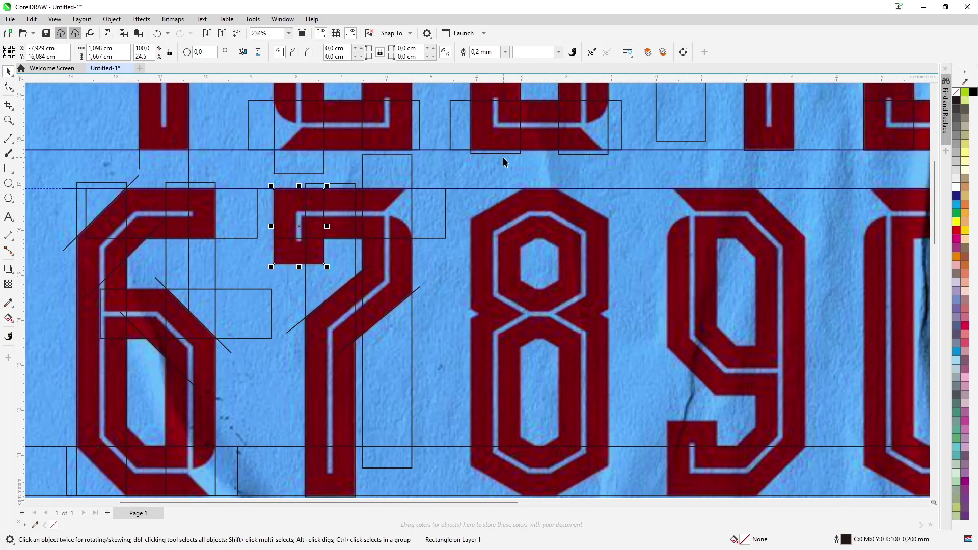
- Copy the vertical stroke rectangle onto digit 8's left and right strokes and onto digit 0's left stroke
scroll(503, 162, down, 1)
drag(286, 250, 480, 236)
scroll(515, 273, up, 1)
scroll(552, 302, down, 1)
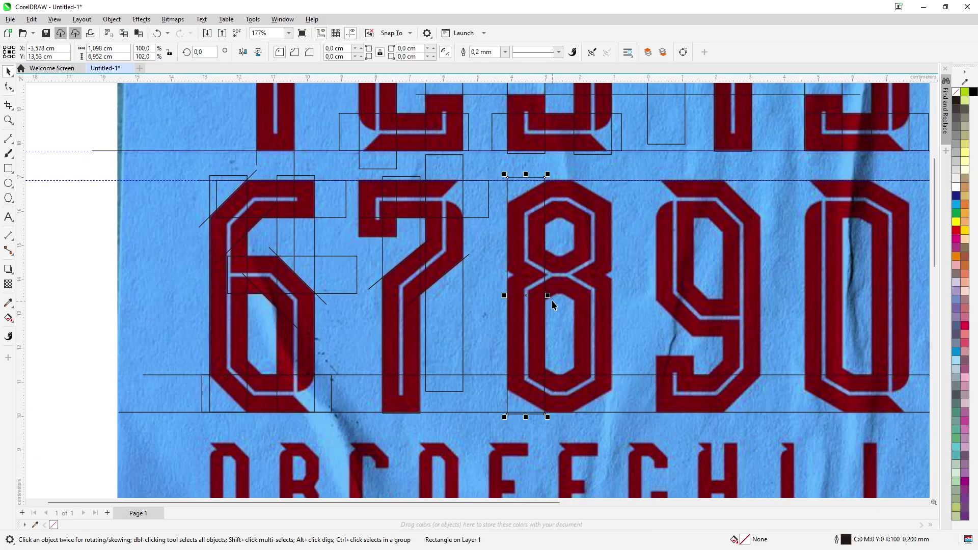
scroll(804, 270, down, 1)
scroll(542, 258, up, 1)
drag(804, 270, 646, 291)
scroll(644, 292, up, 1)
scroll(585, 295, down, 1)
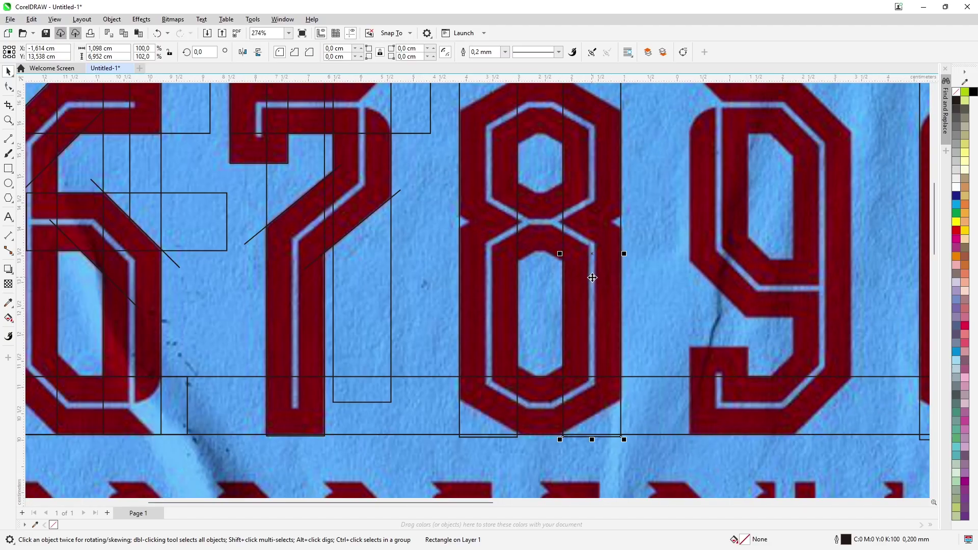
- Copy the horizontal bar rectangle onto digit 8's top bar and narrow it to about 2.835 cm
scroll(575, 287, down, 1)
scroll(575, 288, up, 1)
click(552, 148)
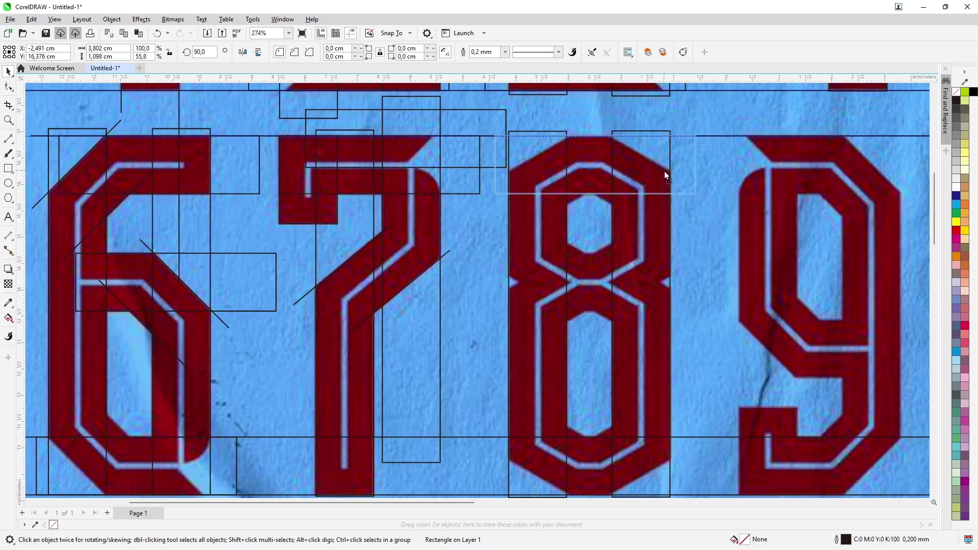
scroll(552, 148, up, 2)
drag(601, 143, 581, 144)
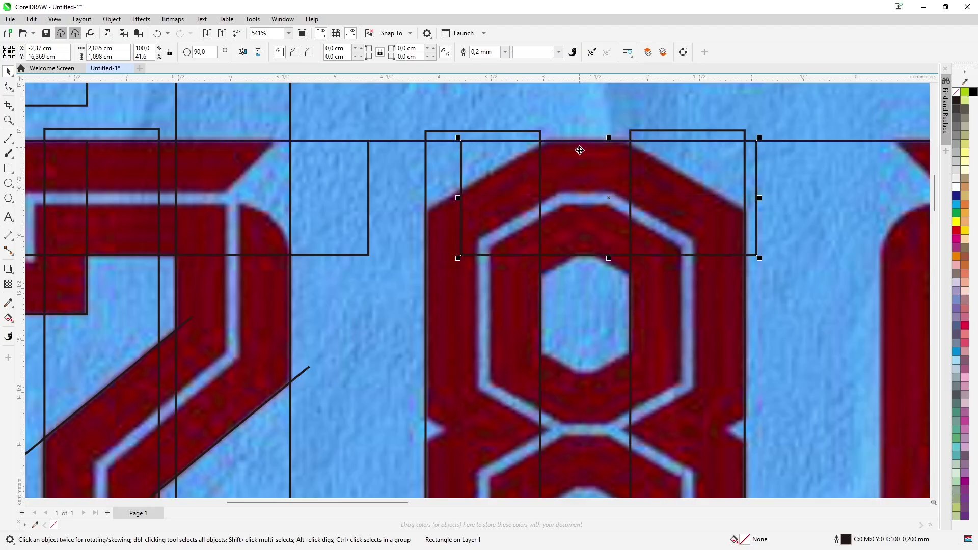
- Copy the bar rectangle onto digit 8's middle crossing, about 1.868 cm wide, and onto its bottom bar
scroll(657, 208, down, 2)
scroll(577, 297, up, 2)
drag(576, 296, 603, 412)
scroll(586, 247, down, 2)
scroll(604, 412, up, 1)
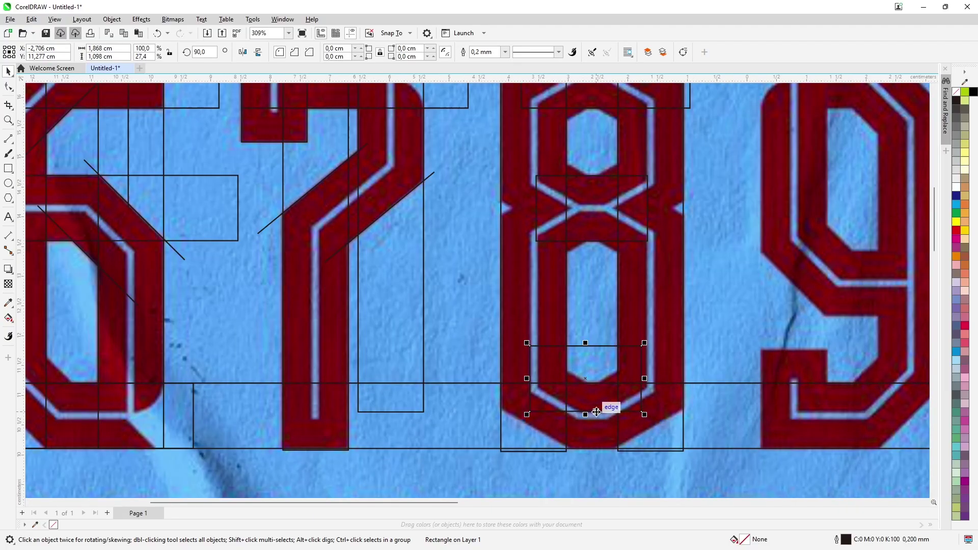
- Draw a slanted line about 0.744 by 0.428 cm on the upper-left edge of digit 8's lower counter and mirror a copy onto its upper-right edge
click(185, 259)
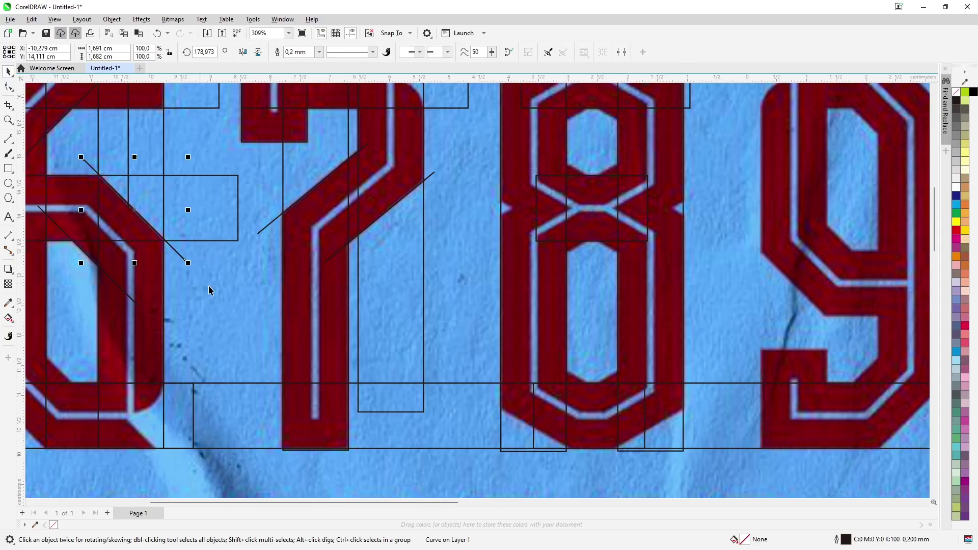
click(9, 138)
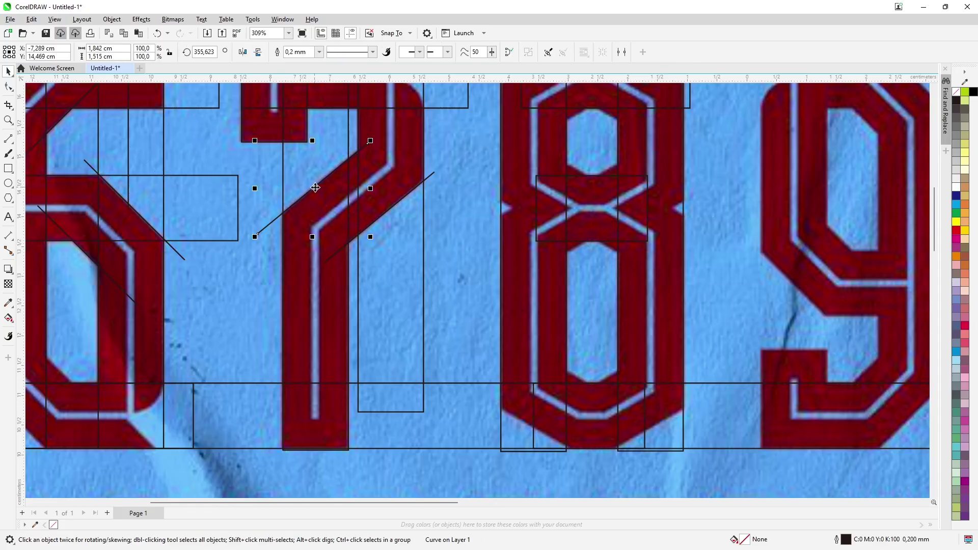
scroll(586, 245, up, 4)
drag(608, 220, 452, 310)
key(space)
scroll(451, 310, down, 4)
drag(546, 251, 589, 200)
scroll(626, 239, up, 3)
scroll(593, 237, up, 3)
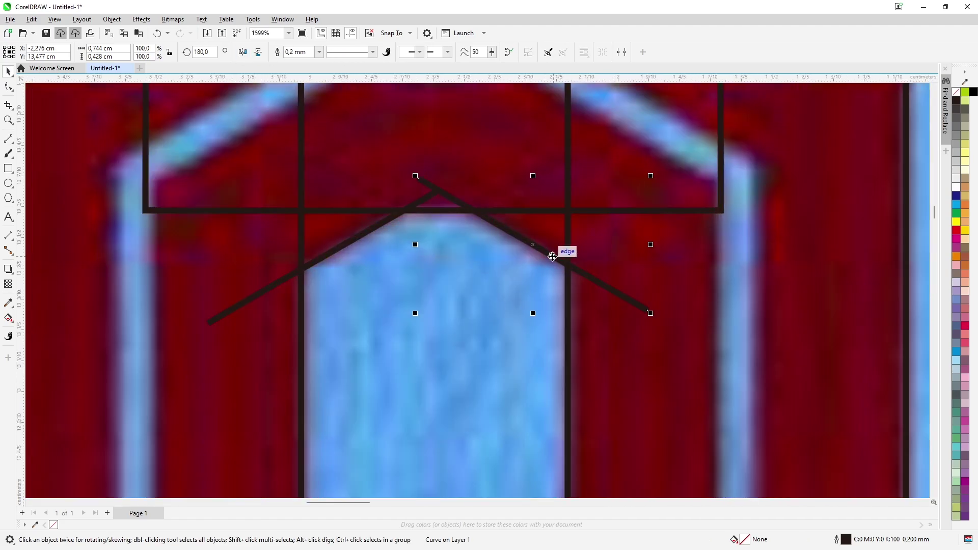
- Copy the short slanted line onto the upper-right edge of digit 8's upper counter and mirror a copy onto its upper-left edge
scroll(535, 245, down, 7)
scroll(561, 219, up, 5)
drag(569, 217, 563, 266)
scroll(567, 238, down, 3)
click(253, 53)
drag(637, 147, 498, 175)
scroll(514, 200, up, 3)
scroll(572, 194, down, 4)
scroll(497, 175, up, 3)
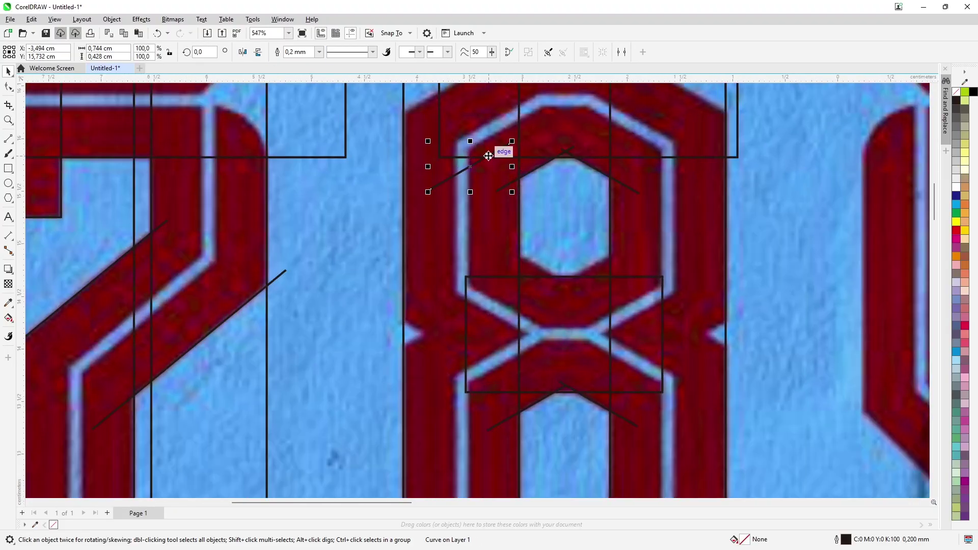
- Copy the short slanted lines onto the lower-right and lower-left edges of digit 8's upper counter
scroll(613, 269, up, 3)
drag(604, 262, 666, 352)
scroll(591, 246, down, 4)
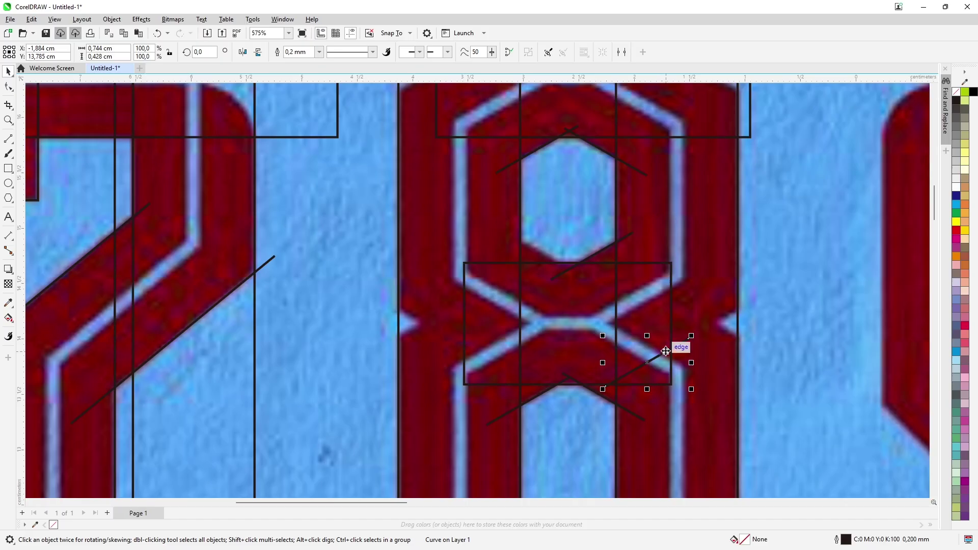
scroll(570, 260, up, 3)
drag(544, 225, 533, 264)
scroll(534, 264, down, 6)
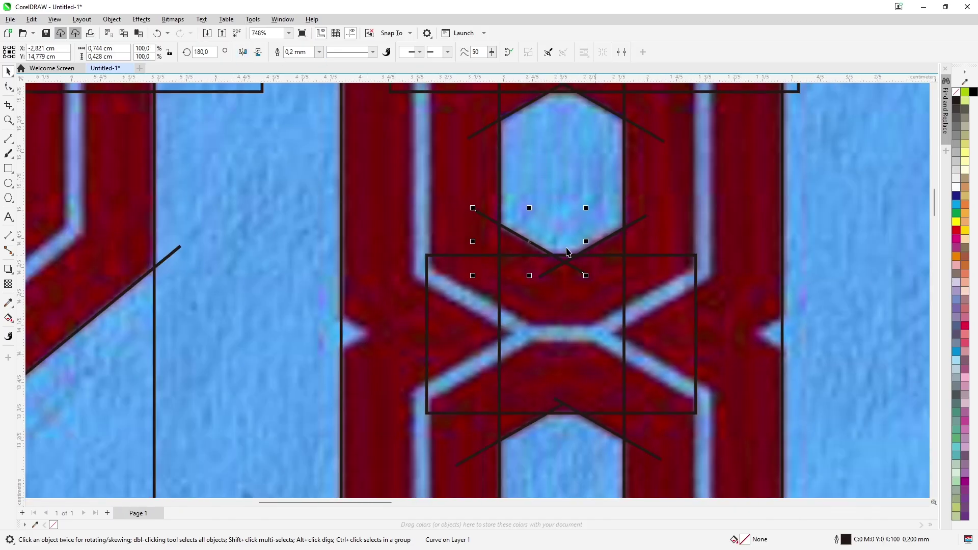
- Copy the short slanted lines onto the lower-left and lower-right edges of digit 8's lower counter
click(603, 318)
click(564, 290)
scroll(536, 348, up, 3)
drag(537, 347, 585, 334)
scroll(543, 362, up, 2)
scroll(541, 357, down, 2)
scroll(563, 341, up, 2)
scroll(581, 334, up, 2)
scroll(579, 327, up, 1)
scroll(585, 334, down, 1)
scroll(581, 327, down, 5)
scroll(602, 322, down, 4)
drag(548, 422, 623, 304)
scroll(606, 314, up, 3)
scroll(605, 344, up, 4)
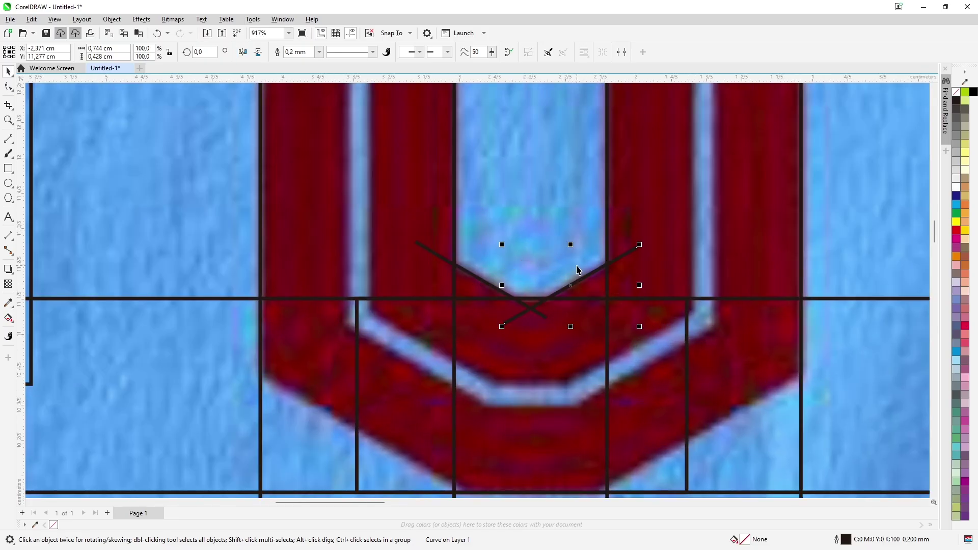
- Copy the vertical stroke rectangle onto digit 9's left and right strokes
scroll(578, 270, down, 4)
scroll(544, 299, up, 2)
drag(543, 299, 663, 300)
scroll(659, 198, up, 3)
scroll(659, 198, down, 4)
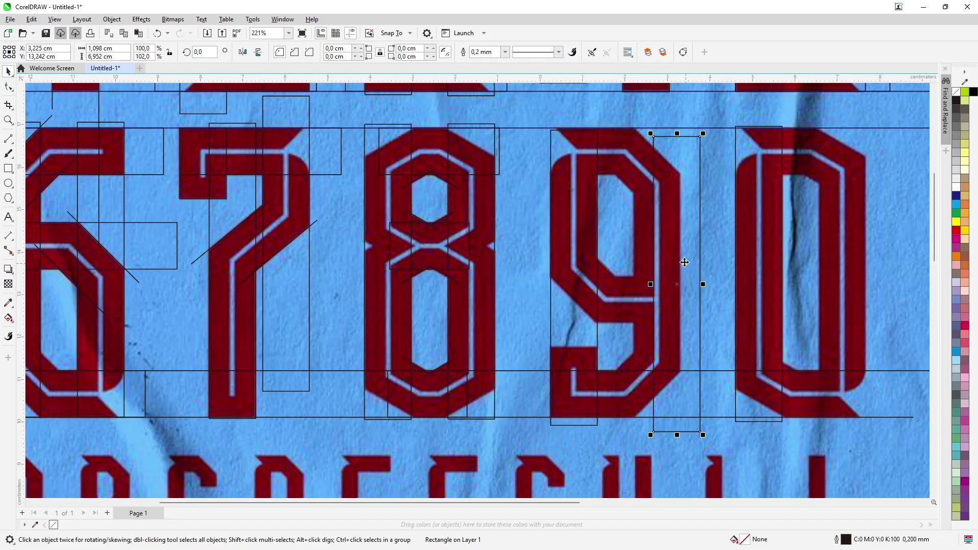
scroll(689, 131, up, 3)
scroll(689, 131, down, 2)
scroll(703, 334, up, 1)
scroll(684, 278, down, 2)
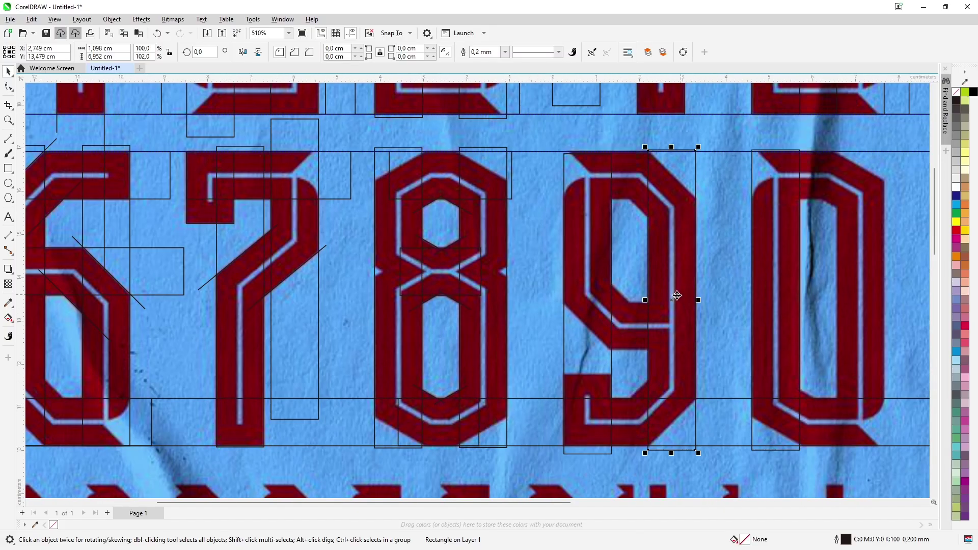
- Copy the horizontal bar rectangle onto digit 9's top bar and resize it to about 3.521 cm wide
click(425, 176)
scroll(426, 176, up, 1)
scroll(540, 137, up, 1)
drag(547, 164, 734, 193)
scroll(583, 255, down, 1)
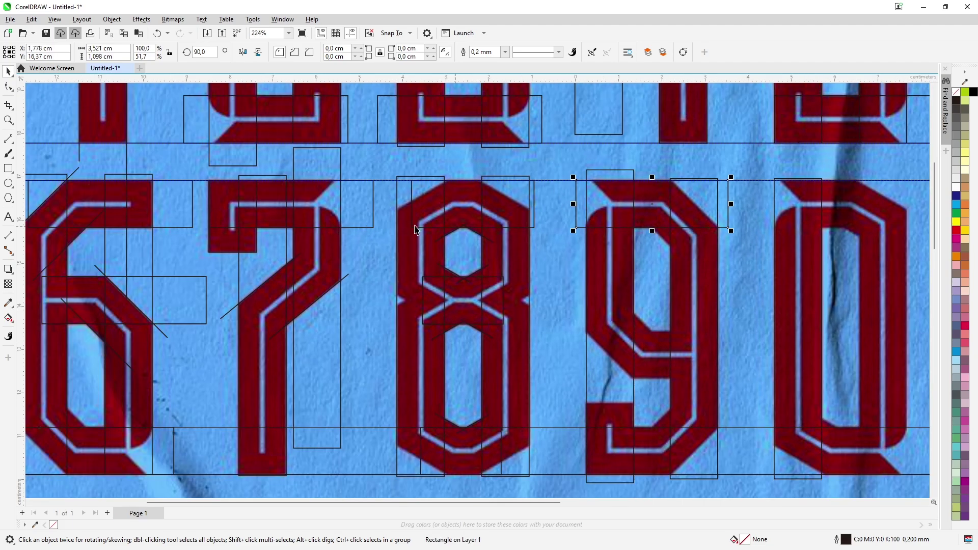
- Copy digit 6's diagonal line onto the outer and inner edges of digit 9's upper-right slant
click(100, 274)
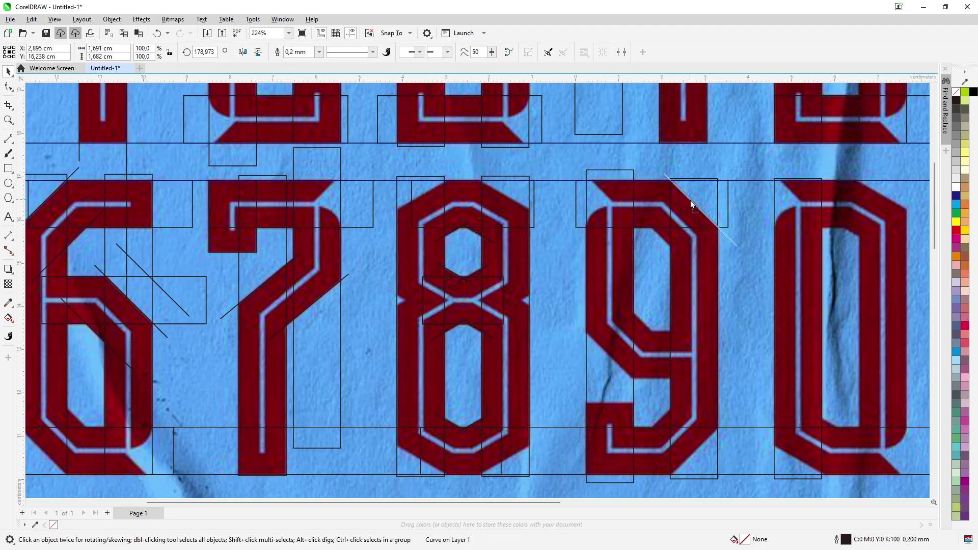
drag(689, 200, 689, 200)
scroll(737, 246, up, 1)
scroll(727, 236, down, 5)
drag(727, 235, 912, 188)
scroll(699, 251, up, 7)
drag(698, 250, 747, 260)
- Copy the diagonal line onto the inner and outer edges of digit 9's middle-left slant
scroll(713, 222, down, 3)
drag(695, 318, 689, 318)
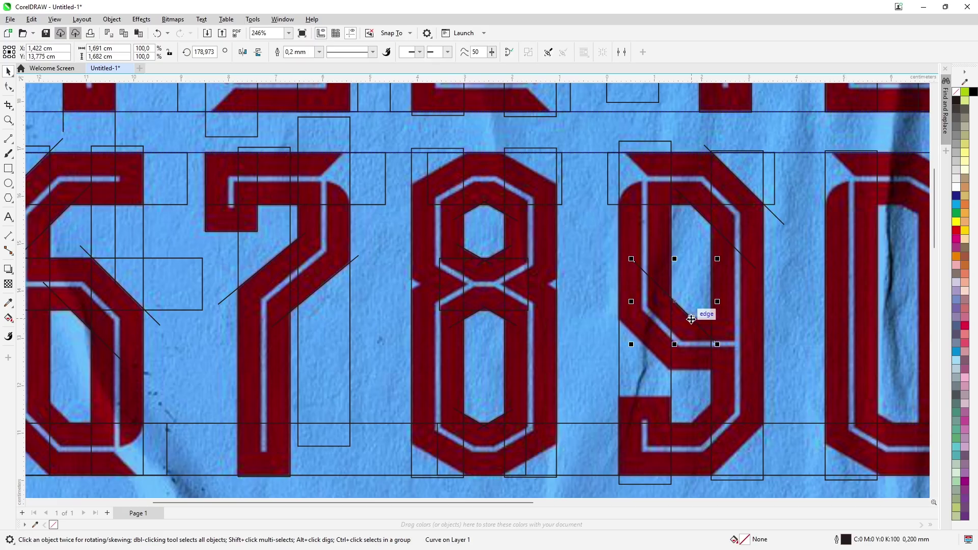
scroll(690, 319, up, 1)
drag(647, 360, 637, 368)
- Copy the horizontal bar rectangle onto digit 9's middle bar, about 2.992 cm wide
drag(448, 137, 440, 140)
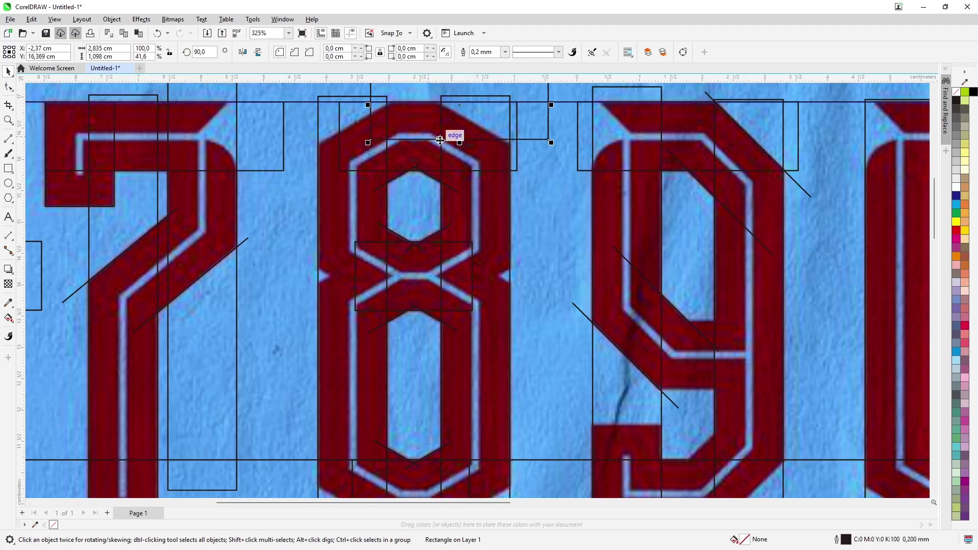
drag(732, 377, 733, 378)
scroll(777, 352, up, 2)
scroll(643, 378, down, 3)
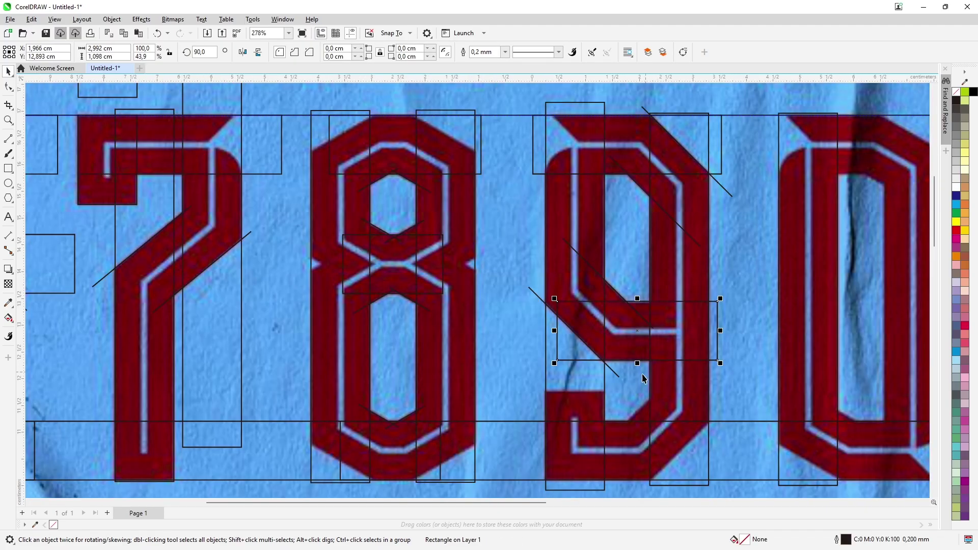
- Place a short horizontal line on the top edge of digit 9's lower-left hook and mirror a diagonal line copy onto its lower-right inner slant
scroll(616, 405, up, 2)
drag(622, 360, 536, 365)
scroll(585, 373, up, 2)
scroll(536, 366, down, 1)
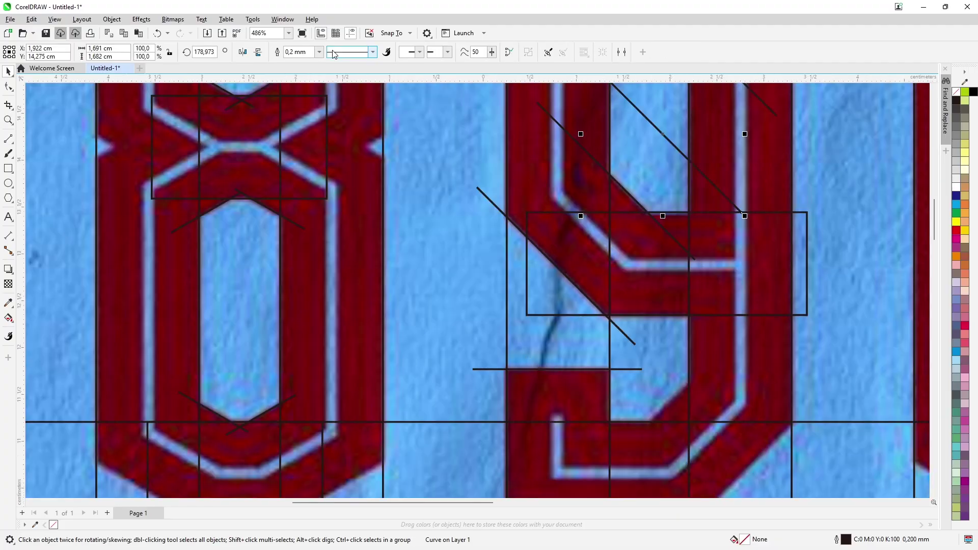
scroll(805, 351, down, 5)
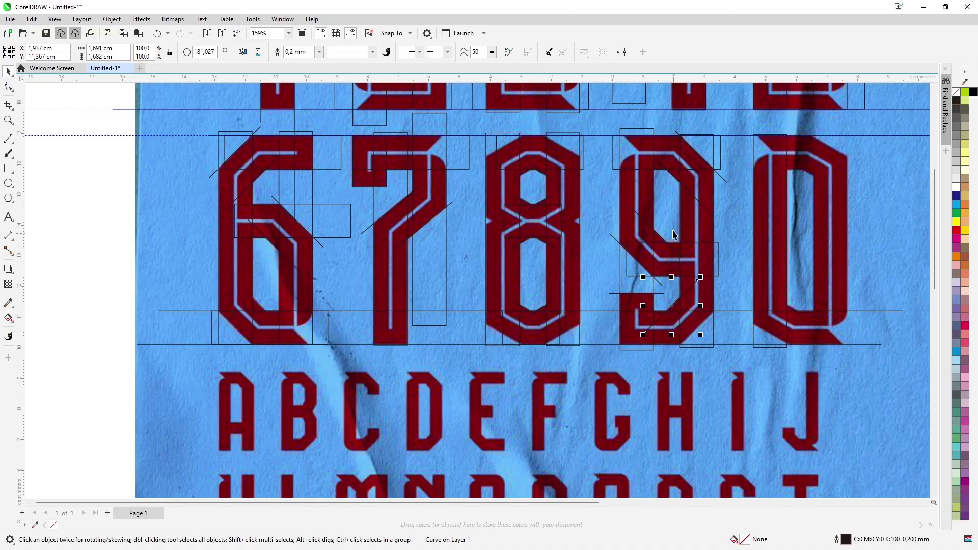
scroll(708, 219, up, 3)
scroll(708, 219, down, 2)
- Copy the vertical stroke rectangle onto digit 0's right stroke
click(705, 214)
scroll(706, 215, up, 1)
drag(705, 214, 768, 214)
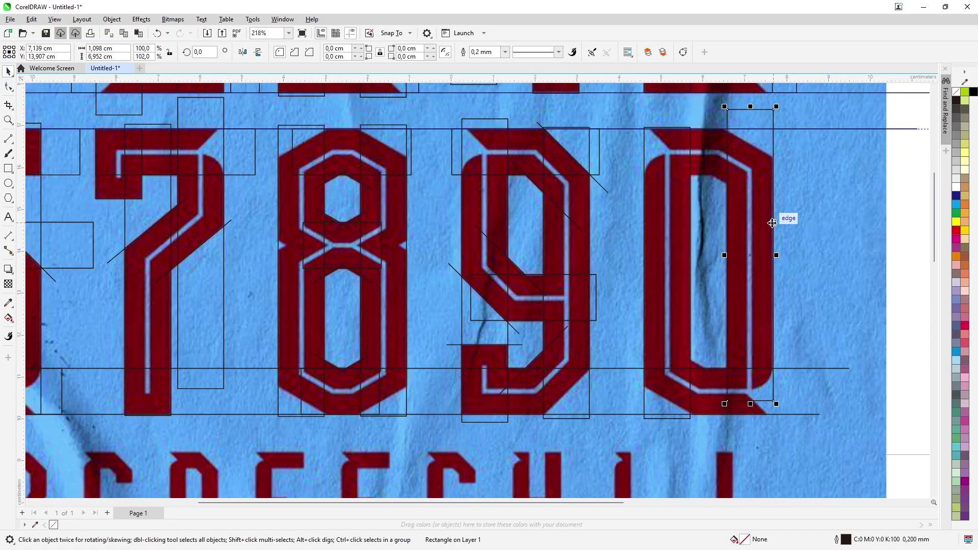
scroll(774, 236, up, 3)
scroll(774, 236, down, 2)
scroll(699, 214, down, 1)
- Copy the horizontal bar rectangle onto digit 0's bottom bar, about 3.311 cm wide, and onto its top bar
drag(704, 437, 703, 465)
drag(664, 378, 728, 410)
scroll(606, 404, up, 3)
scroll(679, 374, down, 2)
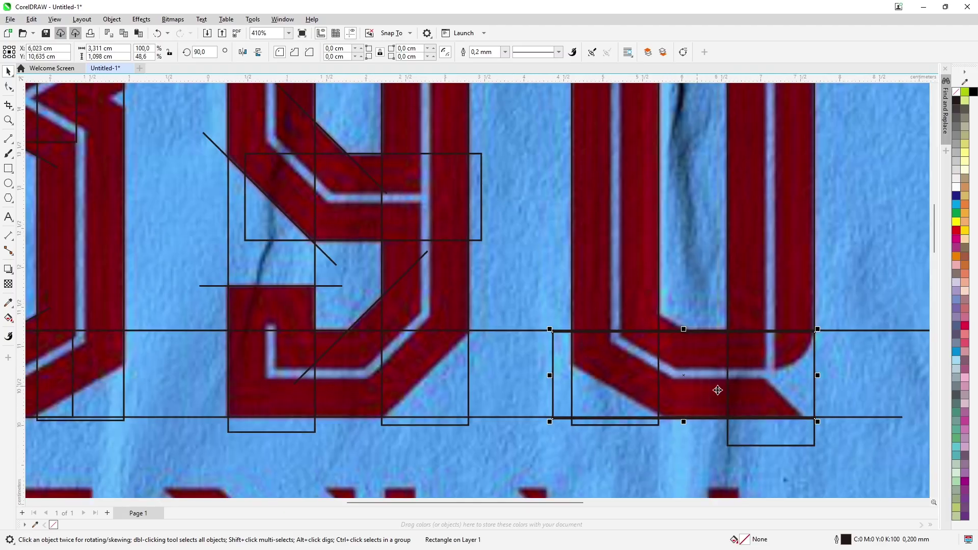
scroll(679, 374, up, 3)
drag(451, 399, 451, 393)
scroll(617, 384, down, 5)
drag(631, 359, 711, 133)
scroll(657, 254, up, 5)
scroll(713, 135, up, 5)
scroll(710, 133, down, 3)
scroll(575, 193, down, 2)
- Copy digit 9's diagonal line onto the outer edge of digit 0's upper-right slant and rotate it to about 193.9° to match
click(456, 211)
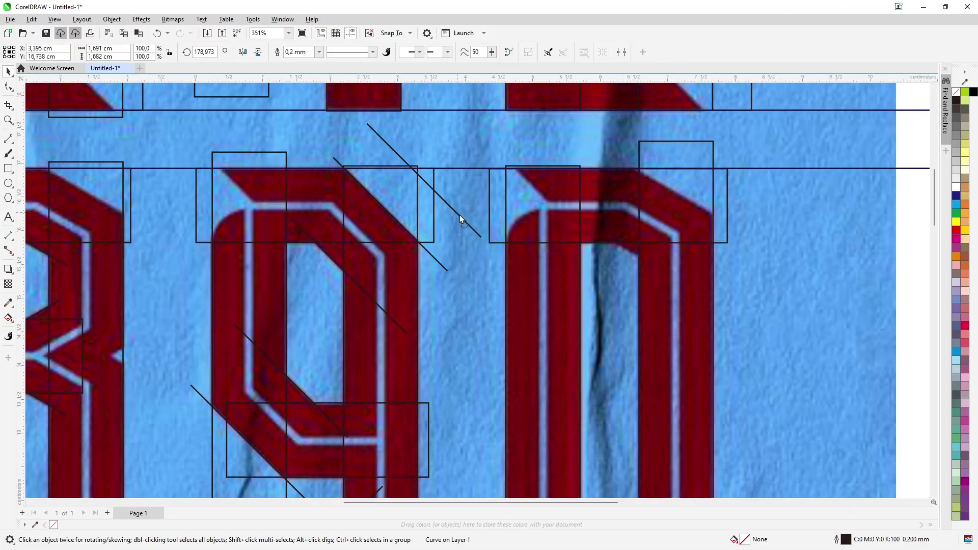
drag(730, 217, 707, 192)
scroll(774, 231, up, 2)
scroll(711, 231, up, 2)
scroll(753, 212, down, 3)
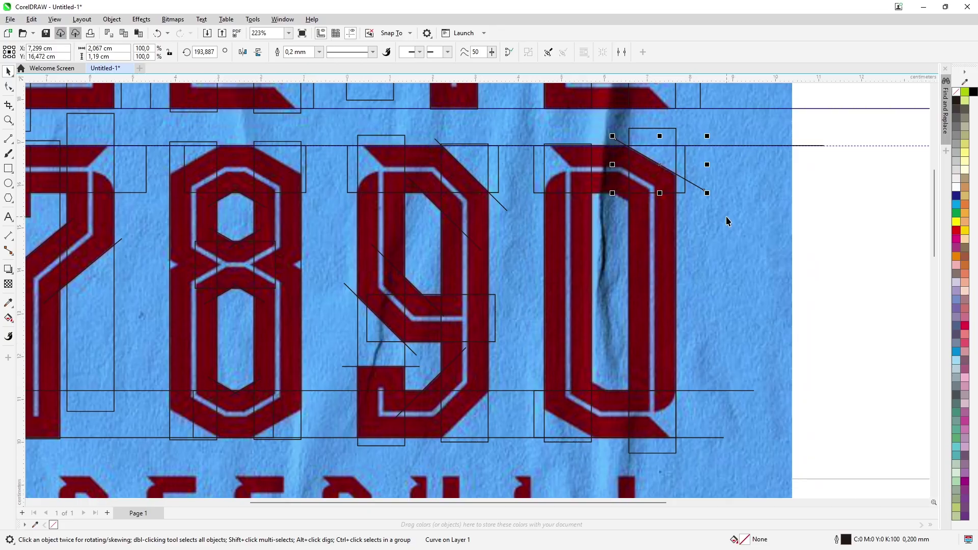
click(816, 346)
scroll(816, 347, down, 3)
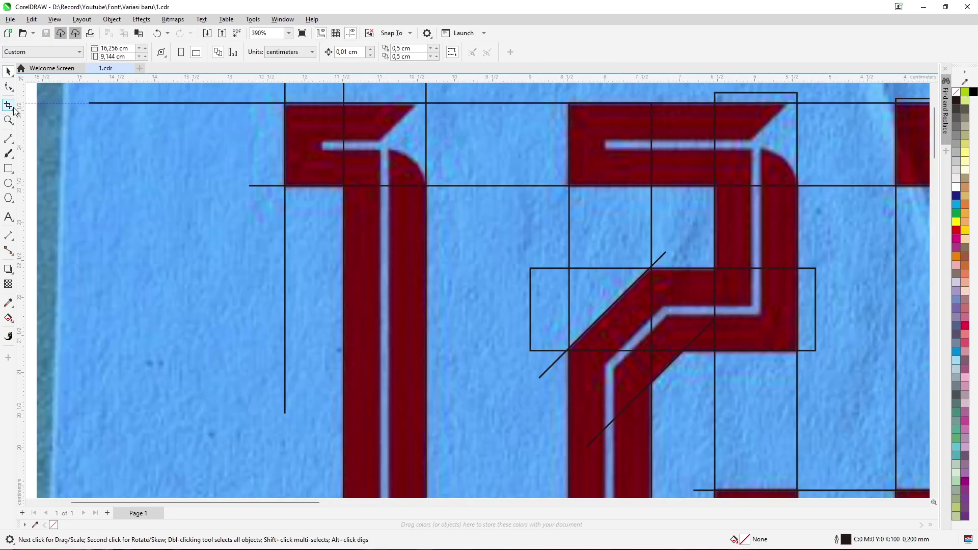
- Delete the construction line segments that cross inside digit 1 using Virtual Segment Delete
click(10, 88)
click(49, 92)
click(8, 104)
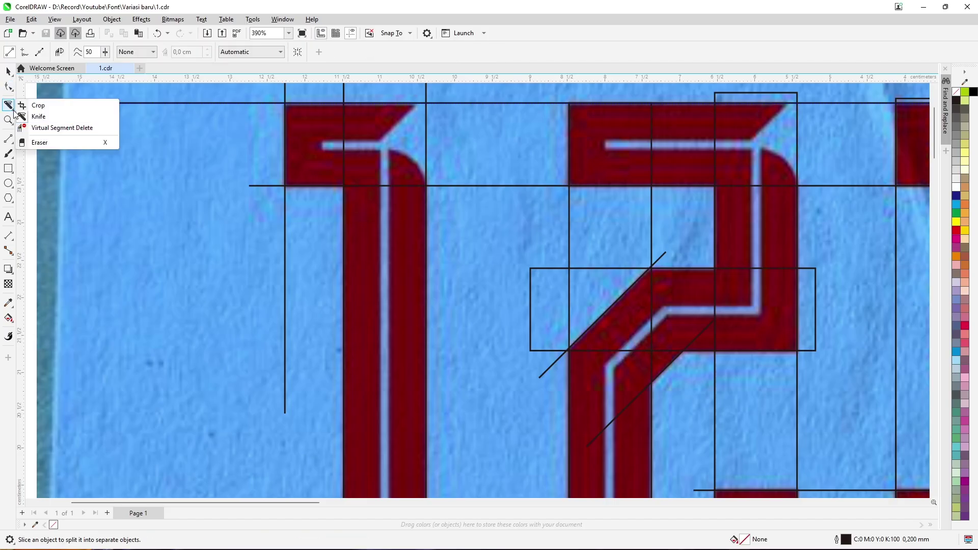
click(46, 129)
scroll(358, 388, down, 2)
scroll(487, 174, up, 1)
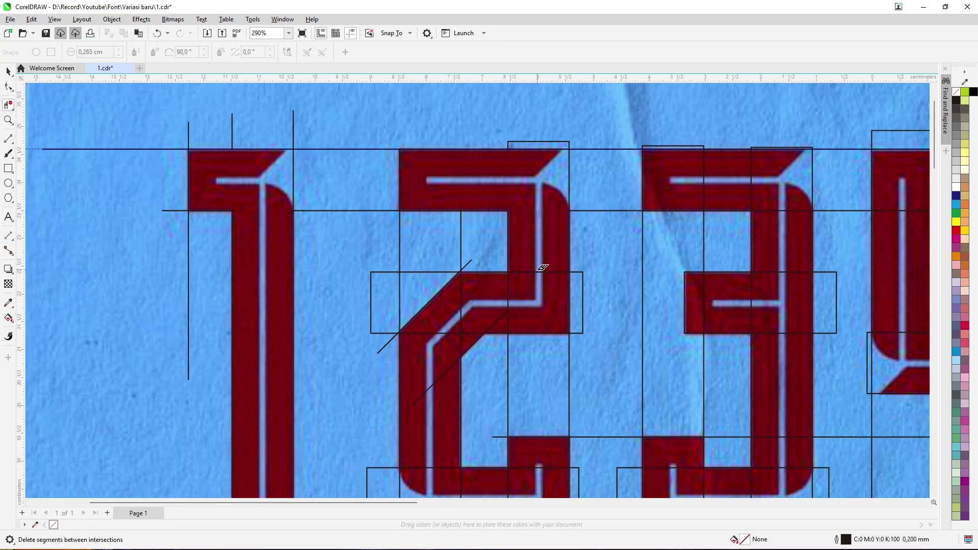
- Delete the segments crossing inside digit 2, including the excess ends of its lower inner diagonal
scroll(542, 267, down, 2)
scroll(465, 328, up, 3)
click(479, 338)
scroll(430, 316, down, 1)
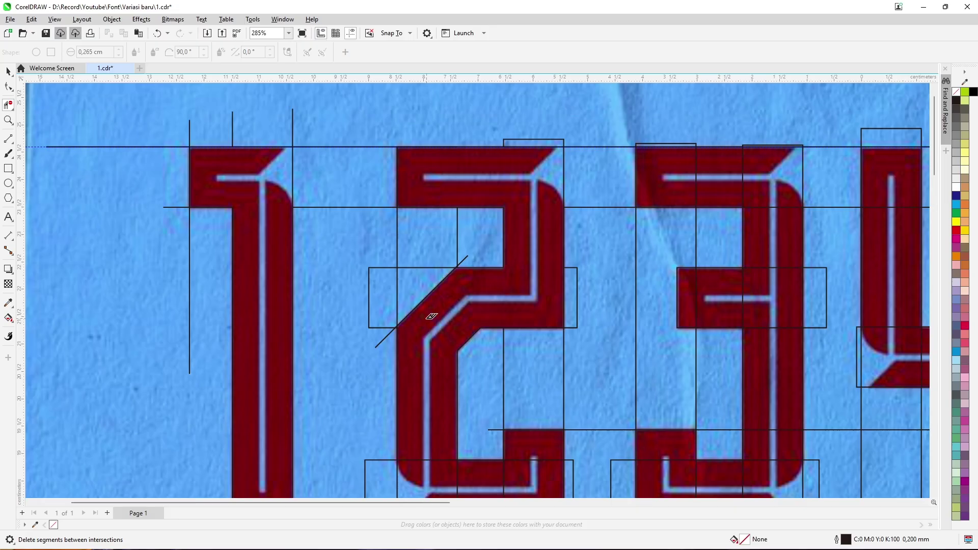
scroll(430, 316, up, 2)
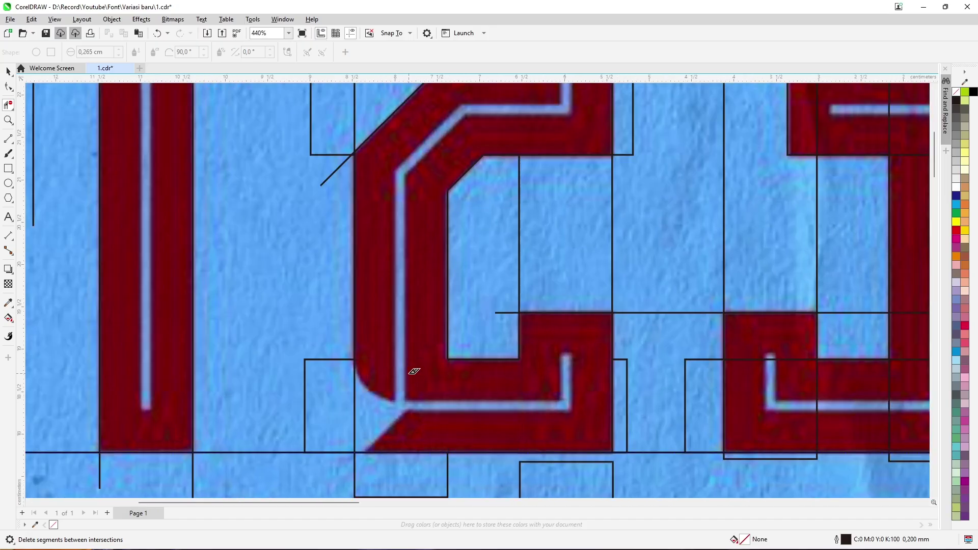
scroll(414, 372, down, 2)
scroll(632, 173, up, 2)
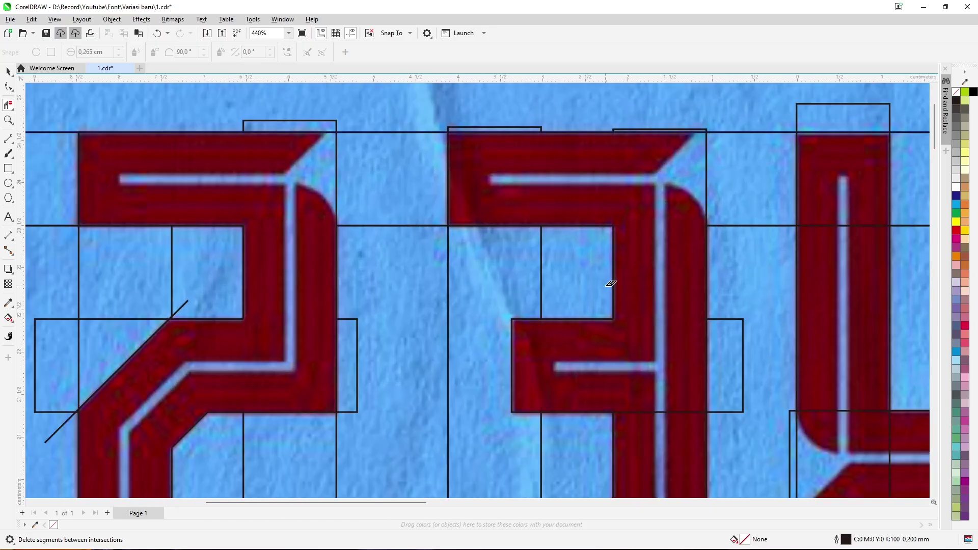
- Delete the rectangle and line segments that cross inside digit 3's strokes
scroll(579, 319, down, 4)
scroll(648, 389, up, 4)
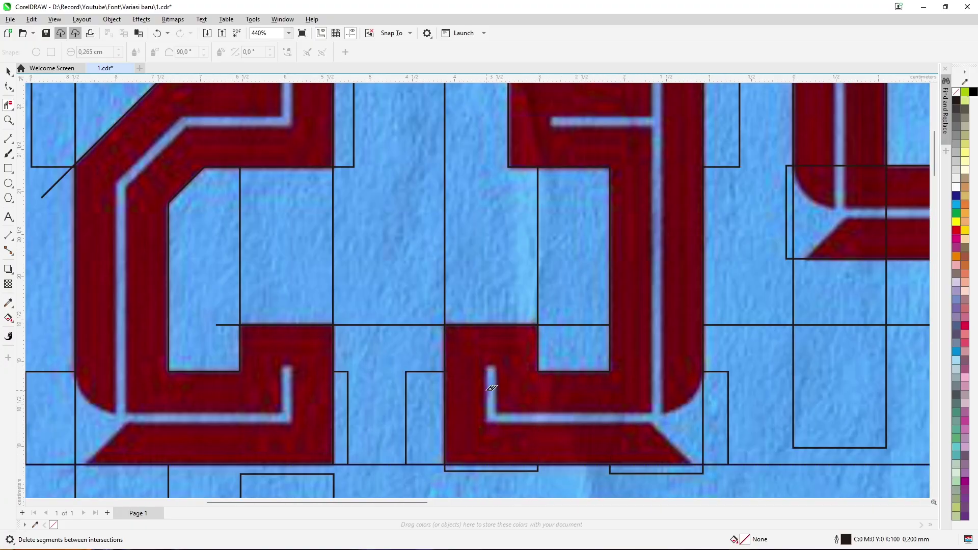
scroll(488, 379, down, 4)
scroll(583, 338, up, 3)
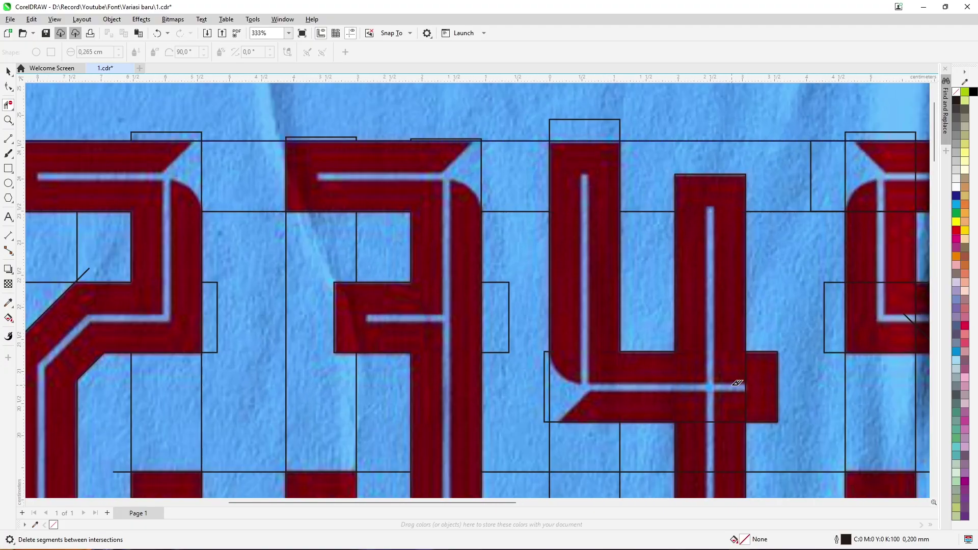
- Delete the construction segments crossing inside digits 4 and 5, including the excess ends of 5's inner diagonal
scroll(732, 378, down, 4)
scroll(711, 367, up, 4)
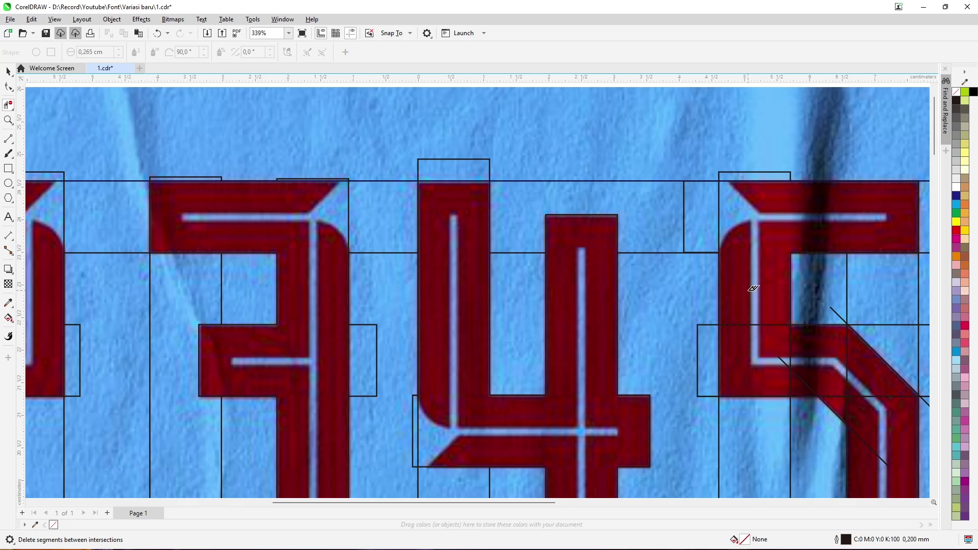
scroll(847, 364, down, 1)
scroll(845, 362, up, 1)
scroll(774, 356, down, 4)
scroll(694, 417, up, 4)
scroll(671, 397, down, 5)
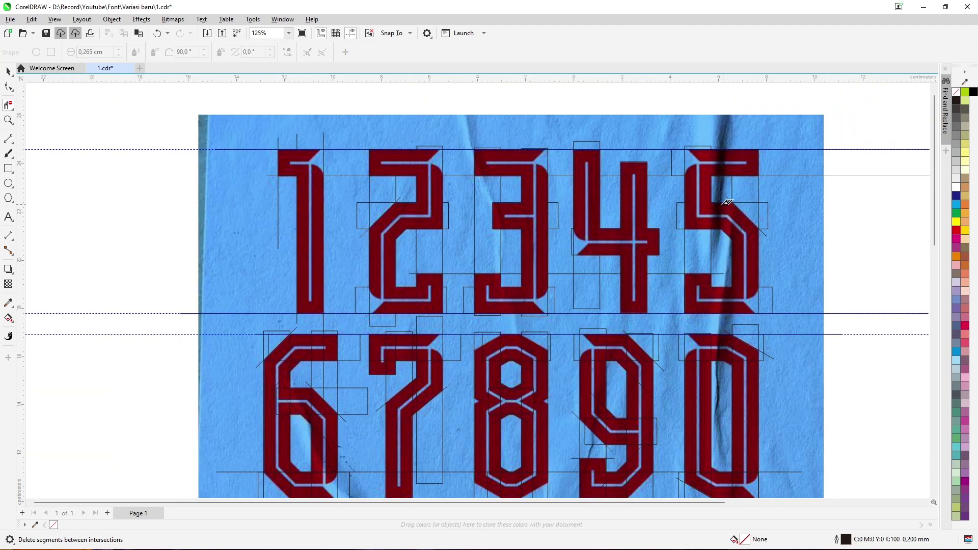
- Copy the slanted line onto digit 0's upper-right inner slant and trim the excess segments around that corner
scroll(759, 331, up, 5)
scroll(786, 284, up, 2)
key(space)
click(902, 181)
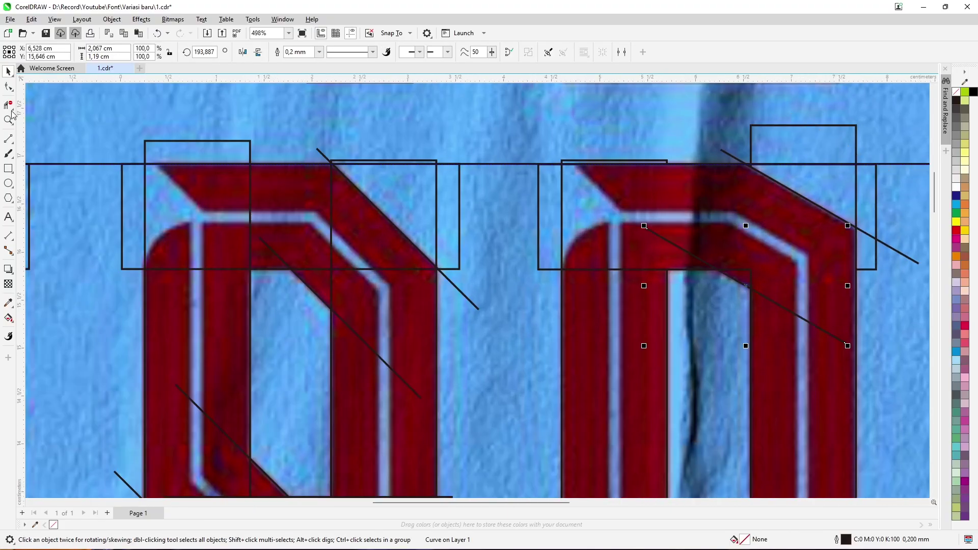
key(space)
scroll(703, 275, up, 1)
scroll(793, 282, down, 4)
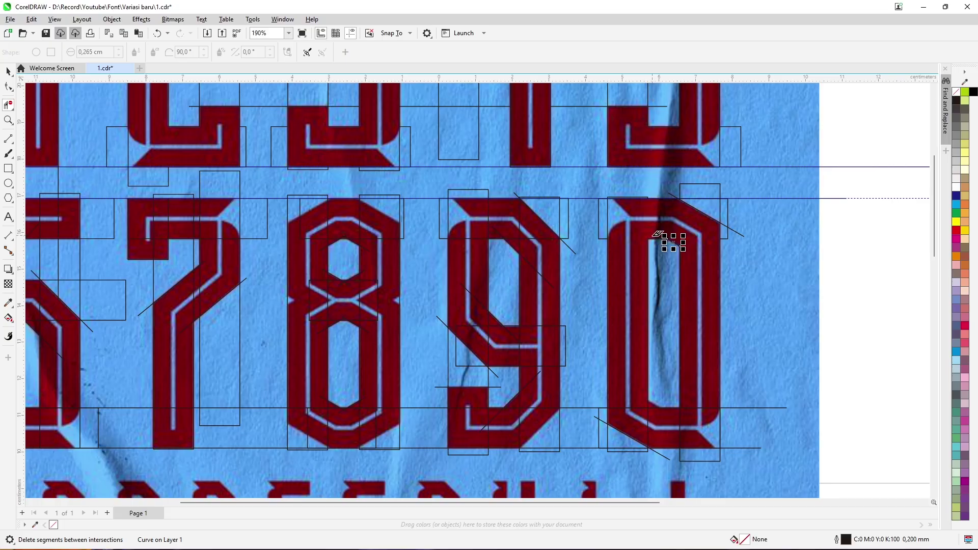
- Place a slanted line copy on digit 0's lower-left inner slant and delete the segments extending past the counter
scroll(667, 239, up, 4)
key(space)
drag(671, 412, 679, 399)
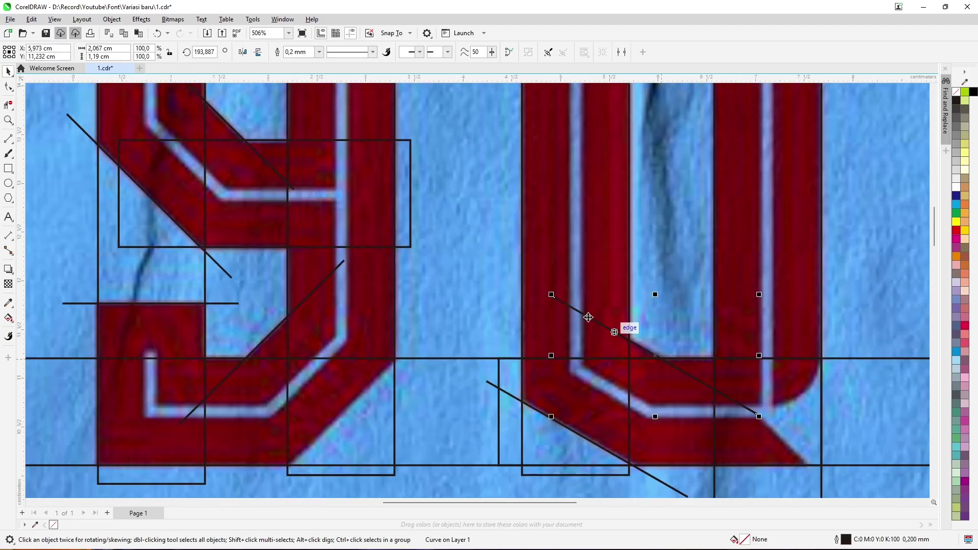
key(space)
scroll(600, 353, up, 1)
scroll(717, 398, up, 2)
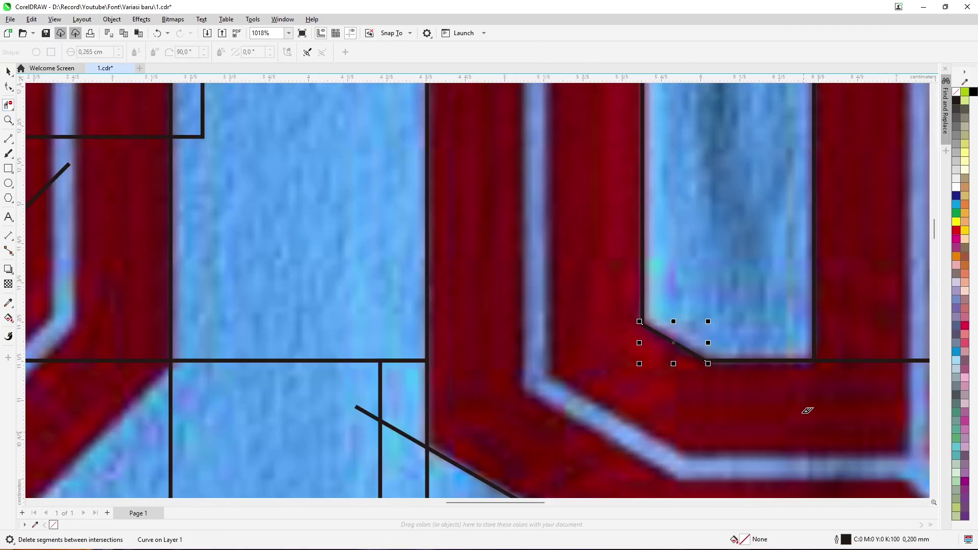
scroll(677, 345, down, 5)
scroll(738, 379, up, 2)
- Copy digit 9's lower inner diagonal line onto its lower-right outer slant
key(space)
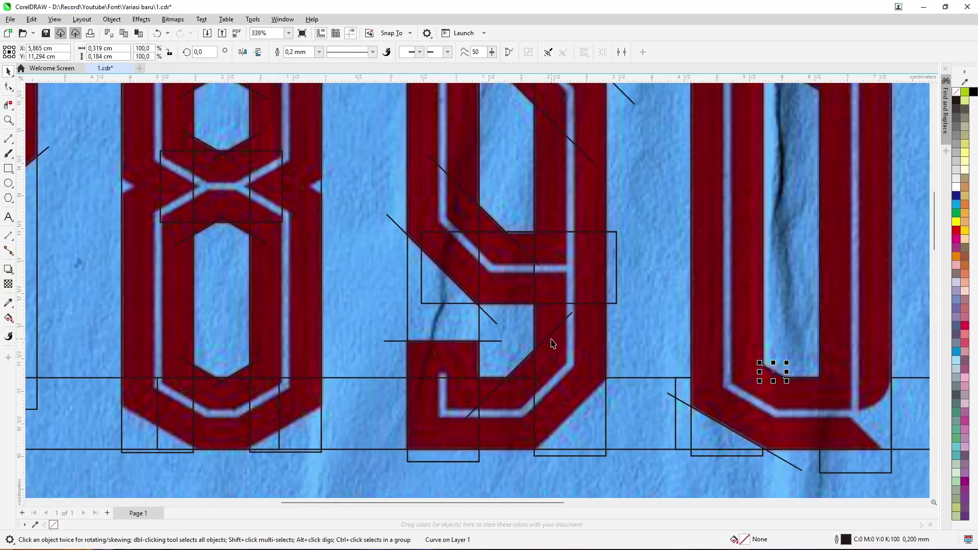
click(551, 336)
scroll(560, 331, up, 2)
scroll(625, 420, down, 3)
scroll(495, 401, up, 3)
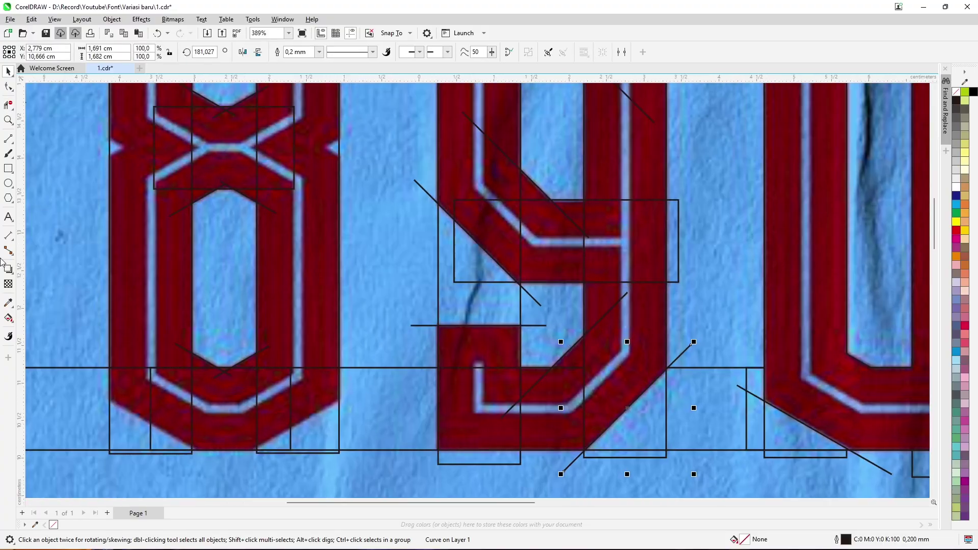
- Trim the lines around digit 9's lower inner corner so only the opening's edges remain
key(space)
key(ctrl+z)
scroll(606, 374, up, 2)
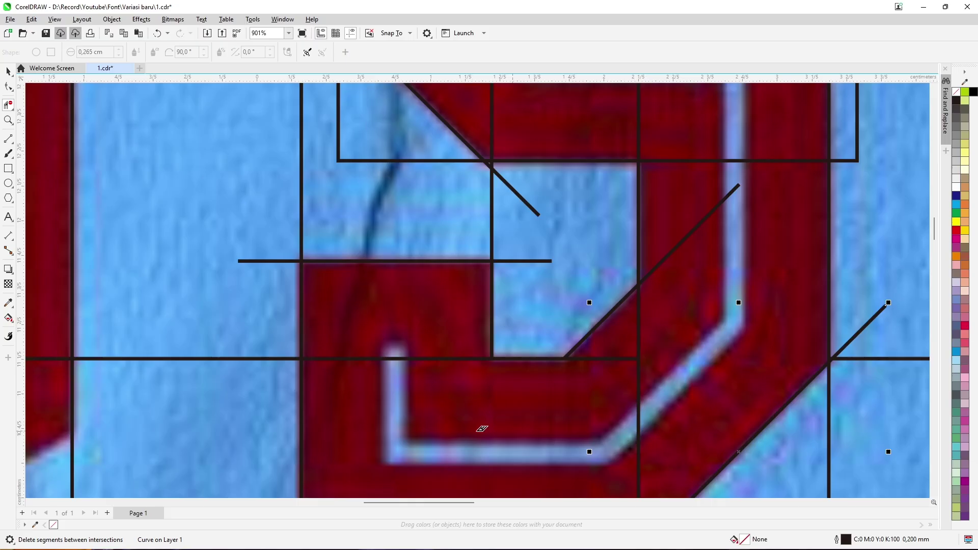
scroll(637, 287, down, 3)
scroll(538, 245, up, 3)
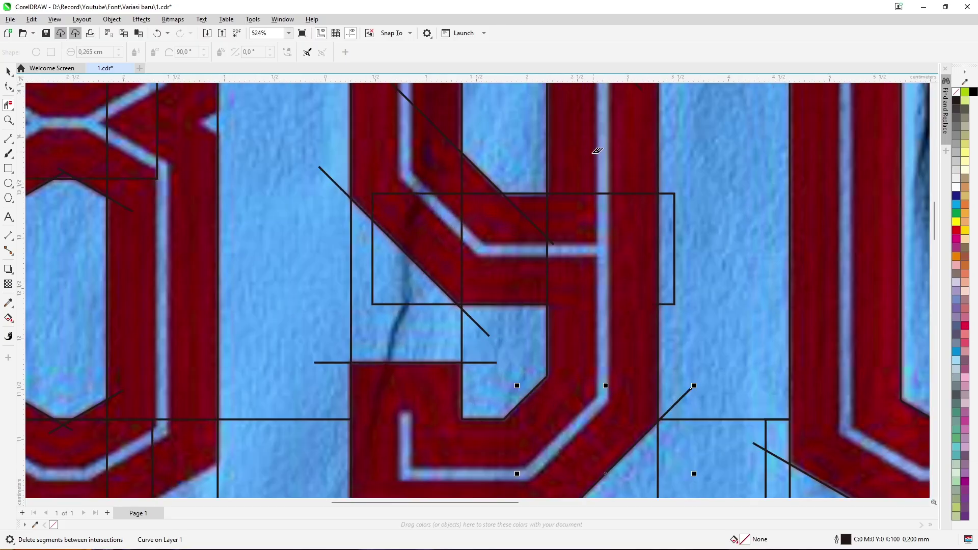
- Delete the segments crossing digit 9's middle bar and extending past the edges of its upper counter
drag(367, 261, 392, 264)
scroll(378, 243, up, 1)
drag(362, 224, 378, 242)
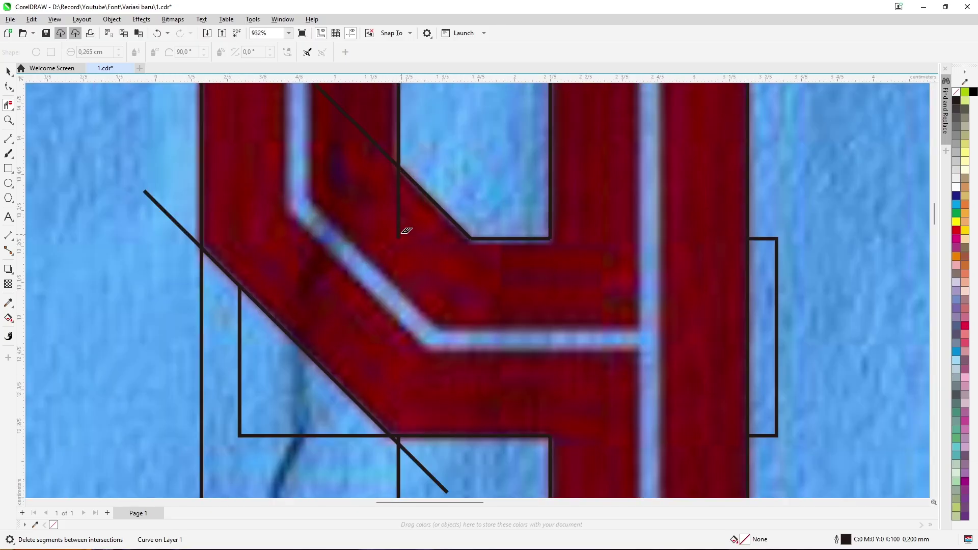
scroll(406, 230, down, 3)
scroll(396, 169, up, 2)
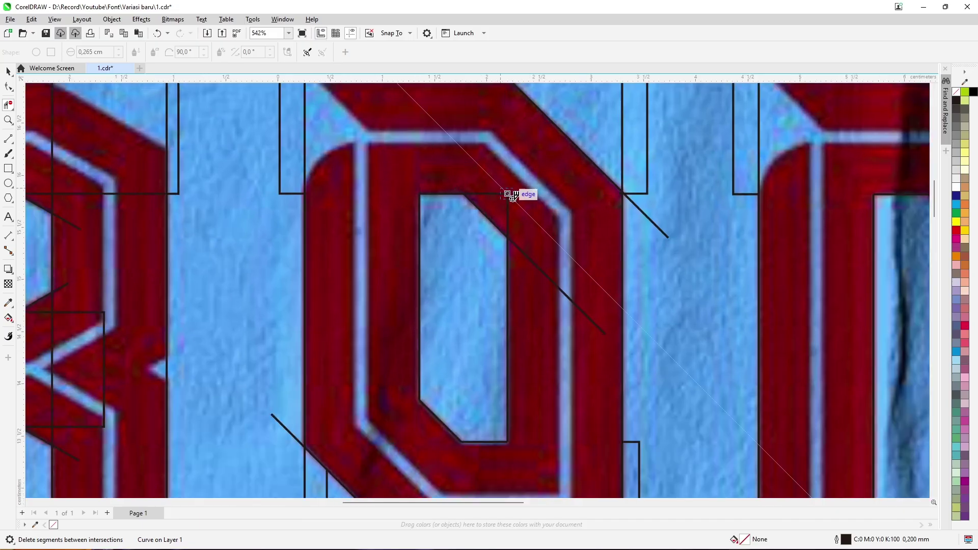
scroll(511, 195, down, 3)
scroll(484, 196, up, 3)
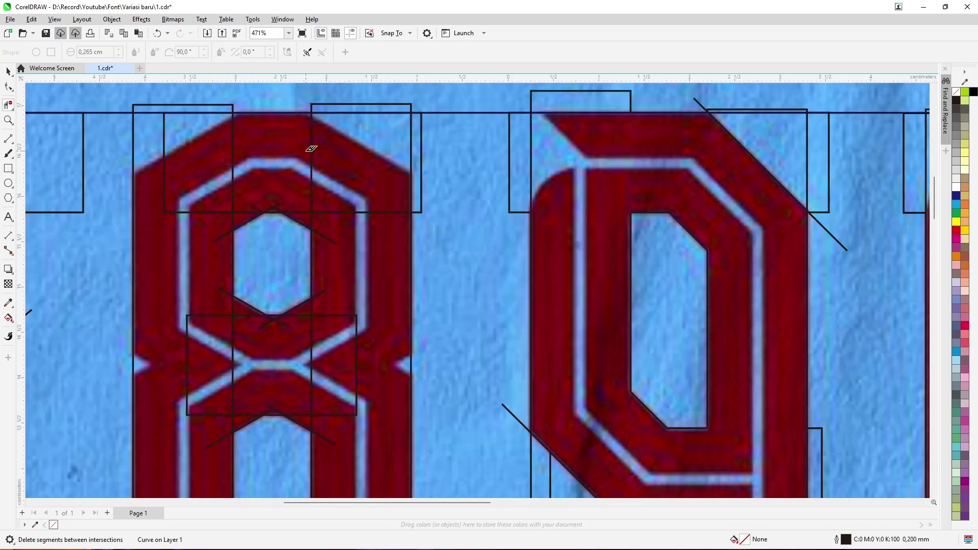
- Copy an inner slant line onto digit 8's upper-right outer slant and enlarge it to 213.2%, about 1.587 by 0.912 cm
scroll(316, 145, down, 1)
key(space)
scroll(348, 260, up, 1)
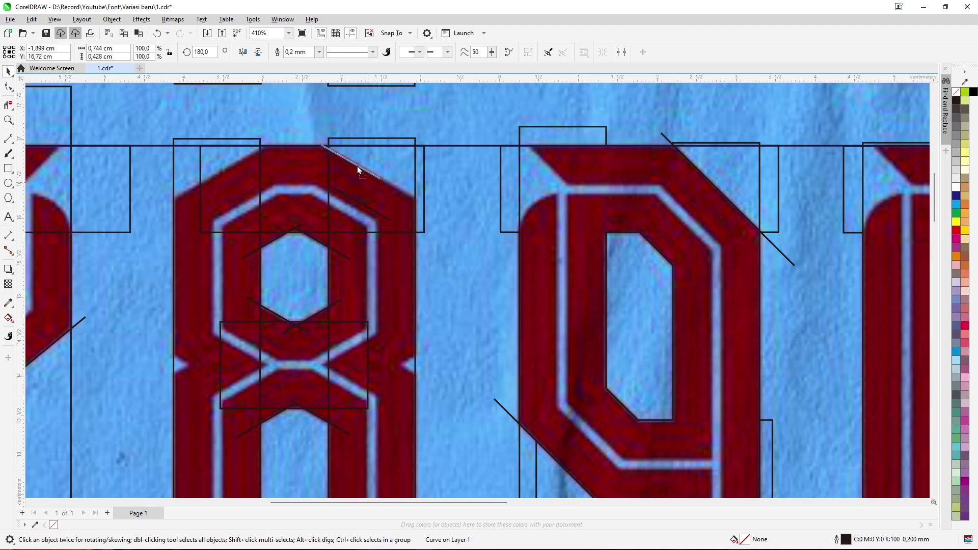
scroll(415, 210, up, 3)
drag(415, 210, 354, 147)
scroll(354, 147, down, 3)
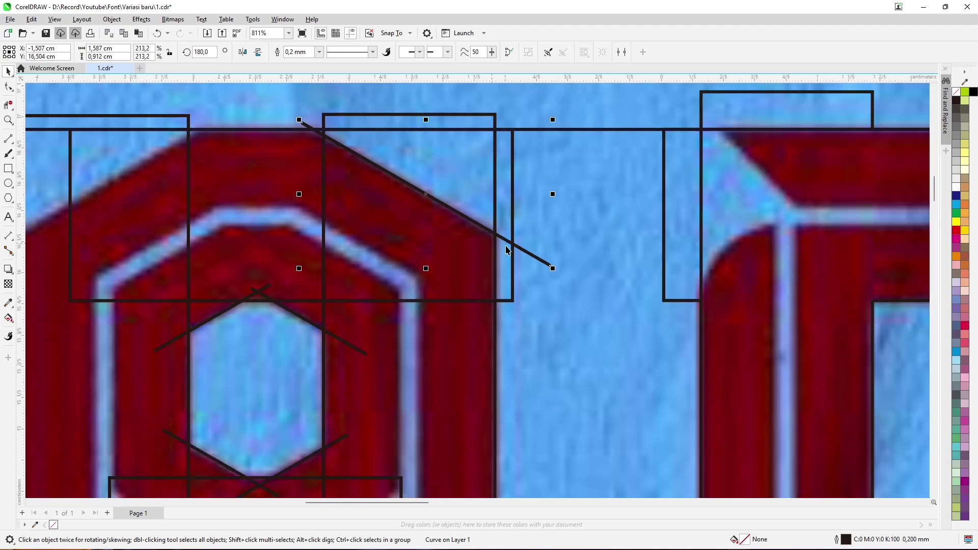
- Place copies of the enlarged slant line on digit 8's upper-left, lower-left and lower-right outer slants, mirrored where needed
scroll(432, 194, down, 4)
drag(302, 169, 382, 456)
scroll(480, 176, up, 4)
scroll(363, 415, down, 3)
scroll(363, 413, up, 3)
scroll(449, 367, down, 3)
scroll(450, 336, up, 2)
scroll(451, 336, down, 1)
scroll(380, 455, up, 5)
scroll(670, 430, up, 3)
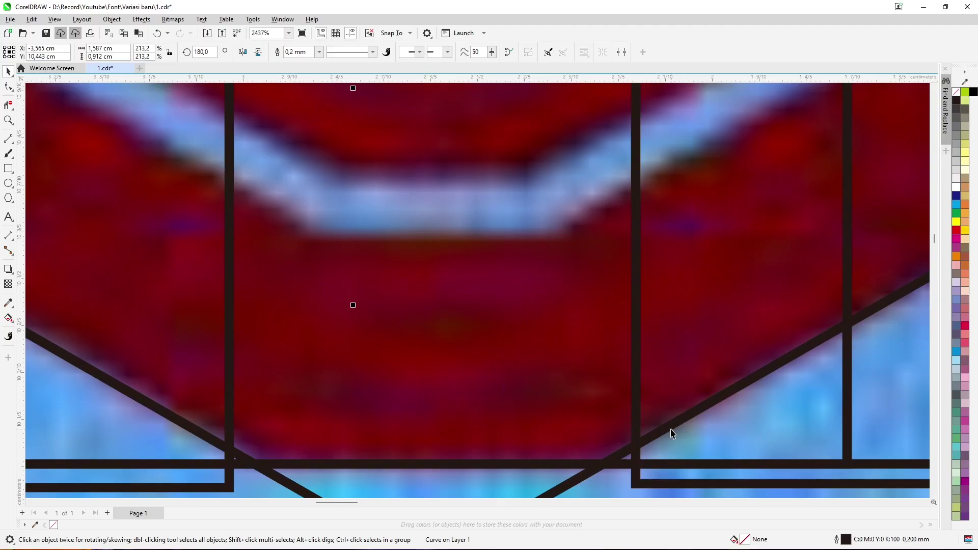
scroll(714, 445, up, 2)
scroll(462, 440, down, 2)
scroll(461, 440, down, 5)
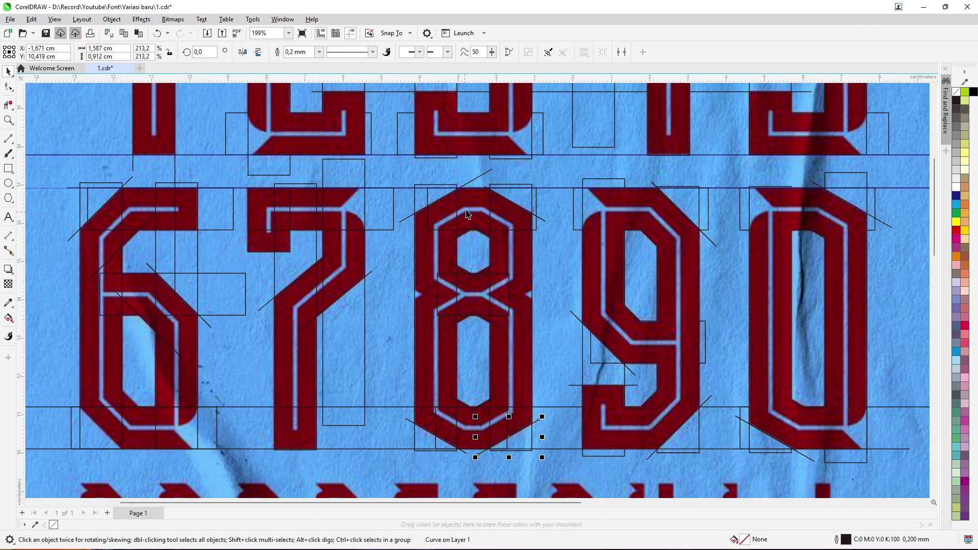
- Delete the segments extending past the upper edges of digit 8's top counter with Virtual Segment Delete
scroll(462, 440, up, 2)
click(8, 105)
scroll(420, 239, up, 1)
drag(532, 246, 530, 247)
scroll(530, 247, up, 4)
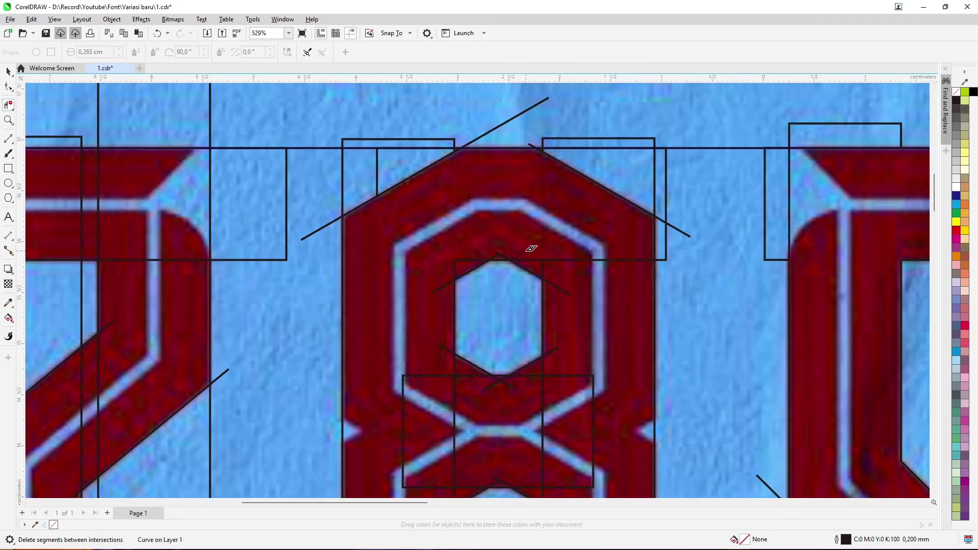
click(433, 251)
click(326, 272)
scroll(271, 289, down, 1)
scroll(271, 289, down, 2)
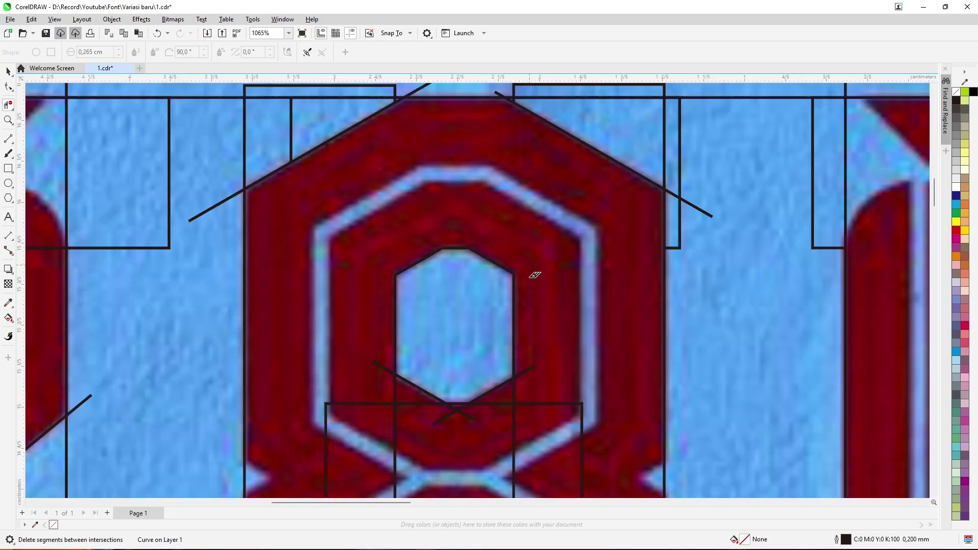
- Trim the crossing segments near the lower-right edge of digit 8's top counter
scroll(532, 273, up, 2)
click(511, 355)
scroll(510, 355, down, 2)
scroll(517, 387, up, 1)
click(504, 349)
scroll(509, 356, up, 1)
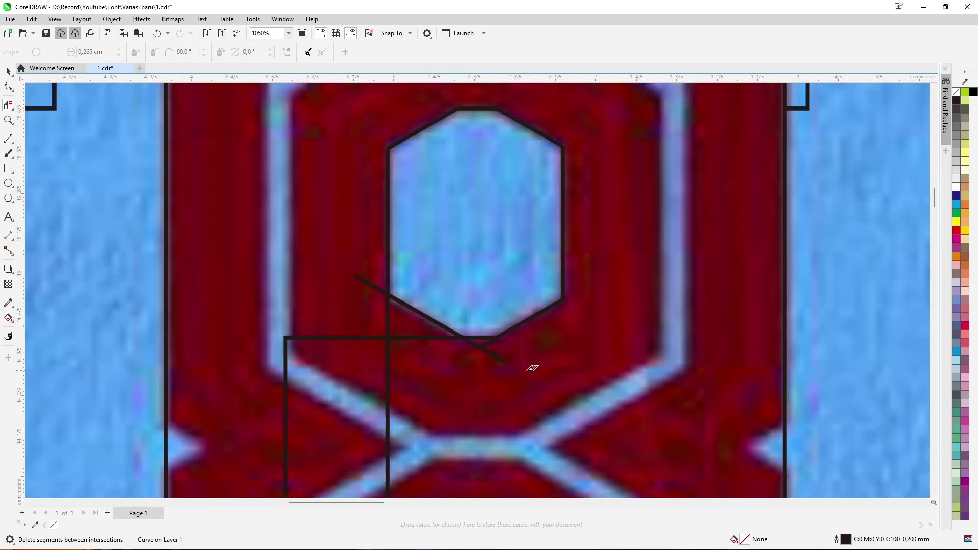
- Clear the rectangle segments inside digit 8's middle bar and the slant ends at the top of its lower counter
scroll(299, 309, up, 1)
scroll(313, 290, down, 1)
scroll(301, 326, up, 1)
drag(277, 328, 293, 344)
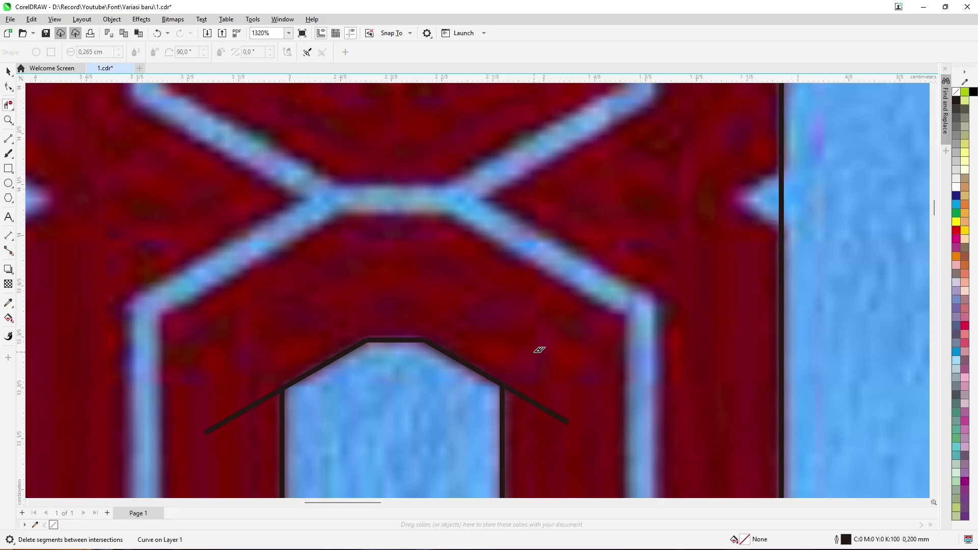
drag(232, 425, 231, 425)
- Delete the line segments crossing digit 8's strokes around the bottom of its lower counter
scroll(231, 425, down, 4)
scroll(451, 354, up, 4)
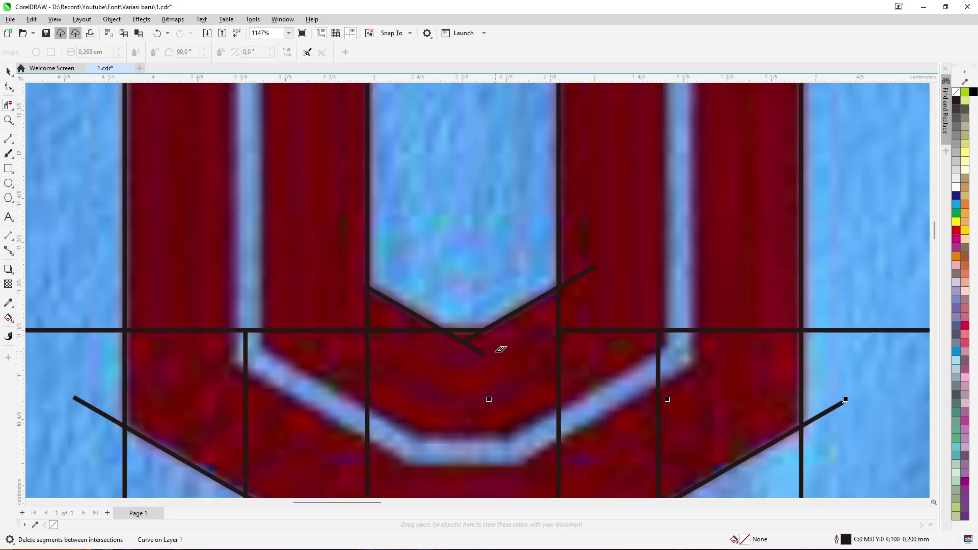
click(667, 330)
scroll(581, 360, down, 1)
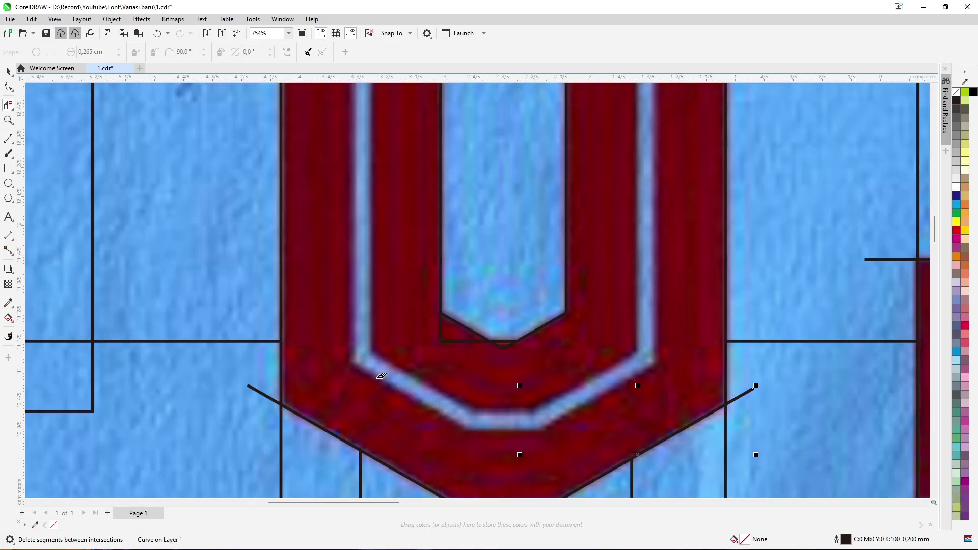
- Draw a slanted line about 0.517 by 0.278 cm along the upper edge of digit 8's right notch
scroll(381, 376, down, 4)
click(8, 138)
scroll(539, 229, up, 5)
drag(591, 179, 488, 252)
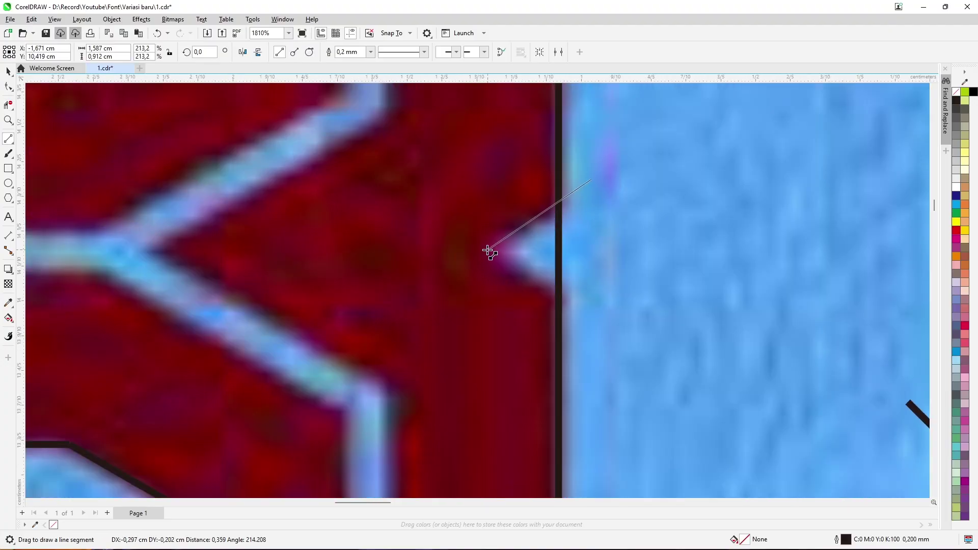
drag(424, 292, 255, 365)
key(space)
scroll(601, 153, down, 2)
- Mirror a copy of the notch line and place it on the lower edge of digit 8's right notch
click(637, 125)
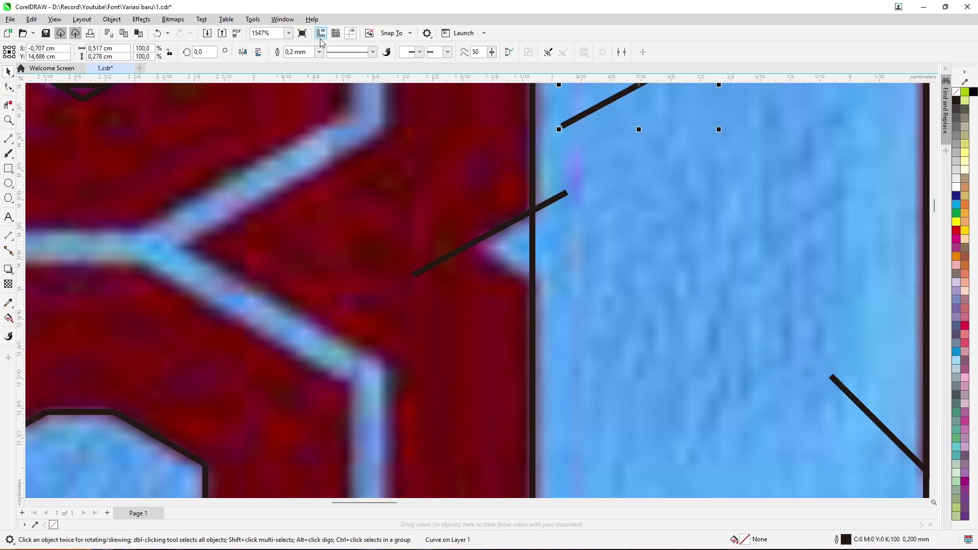
scroll(549, 103, up, 1)
drag(472, 224, 473, 225)
scroll(489, 204, up, 2)
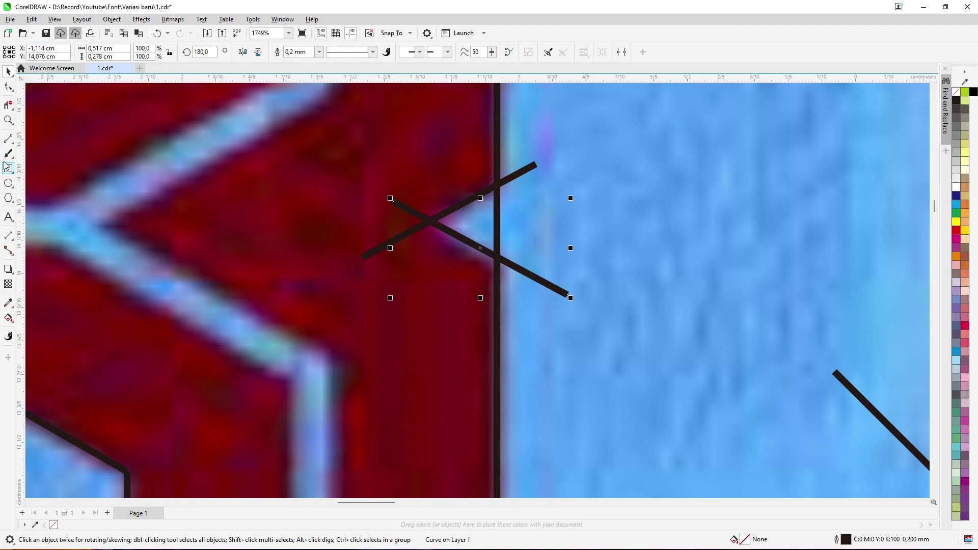
- Trim the two notch line ends that extend beyond the tip of digit 8's right notch
click(8, 105)
click(407, 210)
click(398, 238)
- Copy the two trimmed notch lines, mirror them horizontally and place them on digit 8's left notch
key(space)
scroll(510, 250, down, 3)
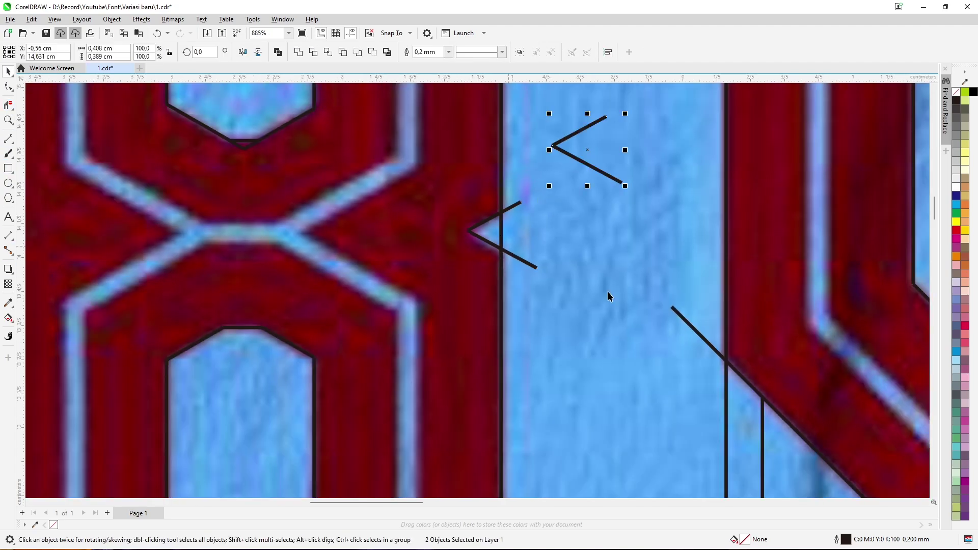
click(258, 52)
scroll(620, 168, down, 1)
drag(160, 235, 160, 235)
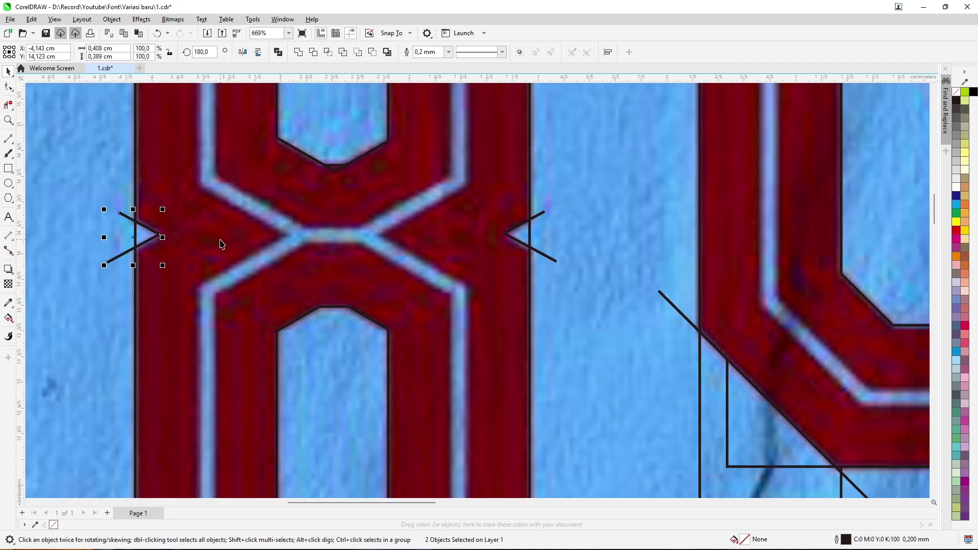
- Group the two lines of digit 8's right notch and select both of the digit's notches together
click(561, 245)
scroll(561, 244, up, 1)
scroll(560, 244, down, 2)
click(532, 214)
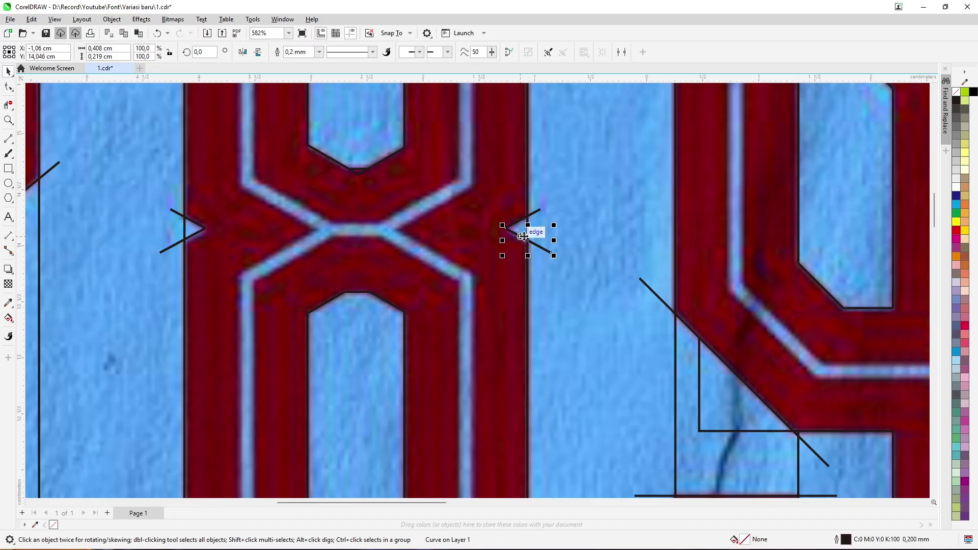
scroll(535, 227, up, 1)
key(Tab)
shift+click(549, 216)
key(ctrl+g)
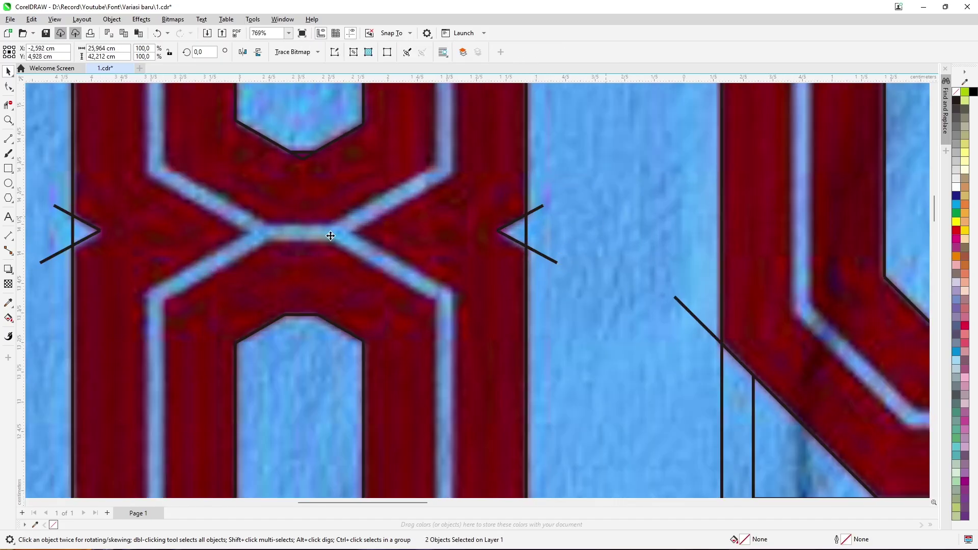
scroll(127, 249, up, 3)
scroll(556, 285, down, 9)
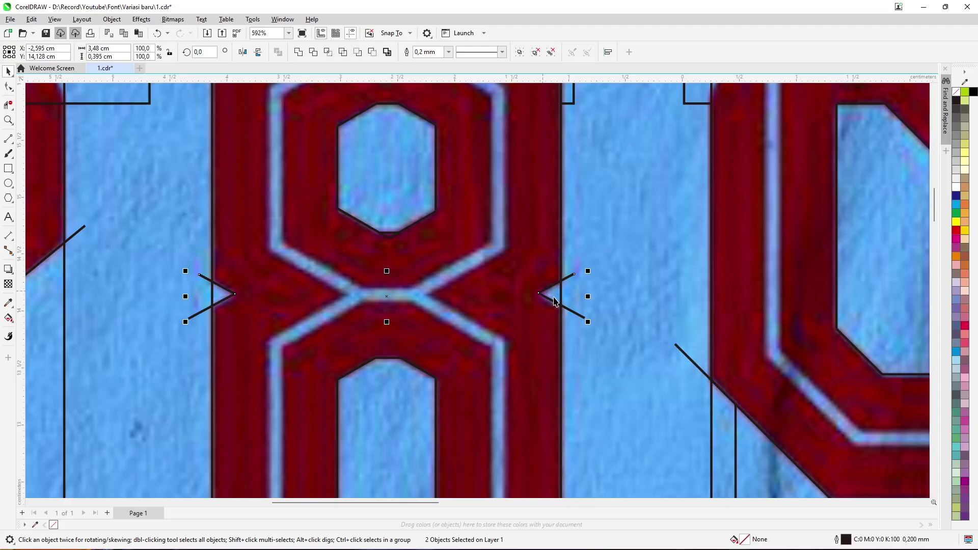
- Trim the pointed line tips at the lower ends of digit 8's two counters
click(505, 214)
scroll(455, 379, up, 5)
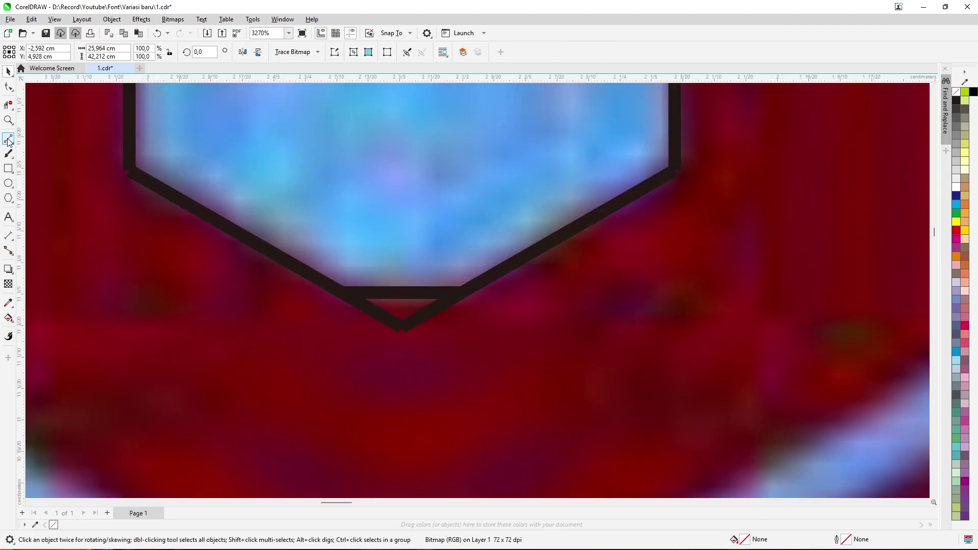
click(8, 104)
scroll(432, 357, down, 5)
scroll(481, 238, up, 1)
scroll(482, 238, up, 4)
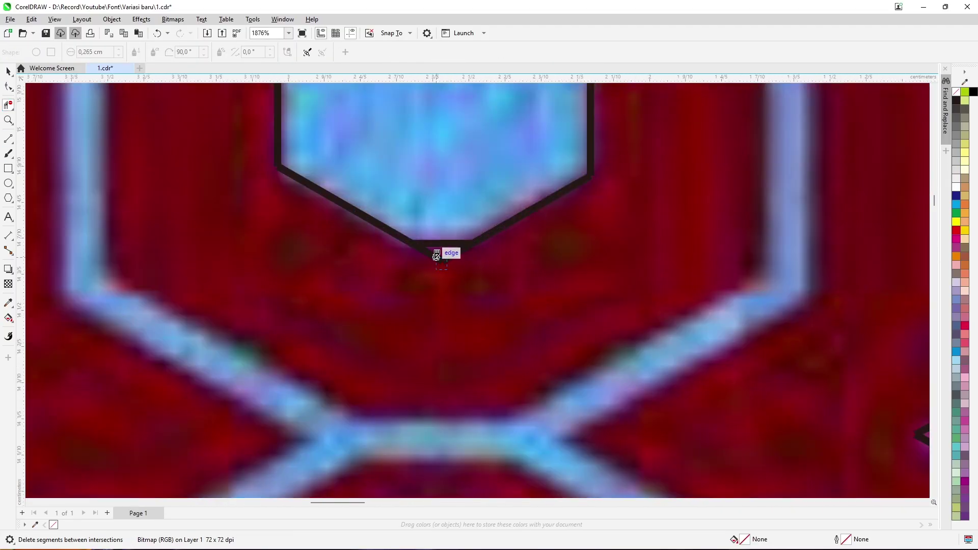
scroll(436, 253, down, 5)
scroll(343, 224, up, 2)
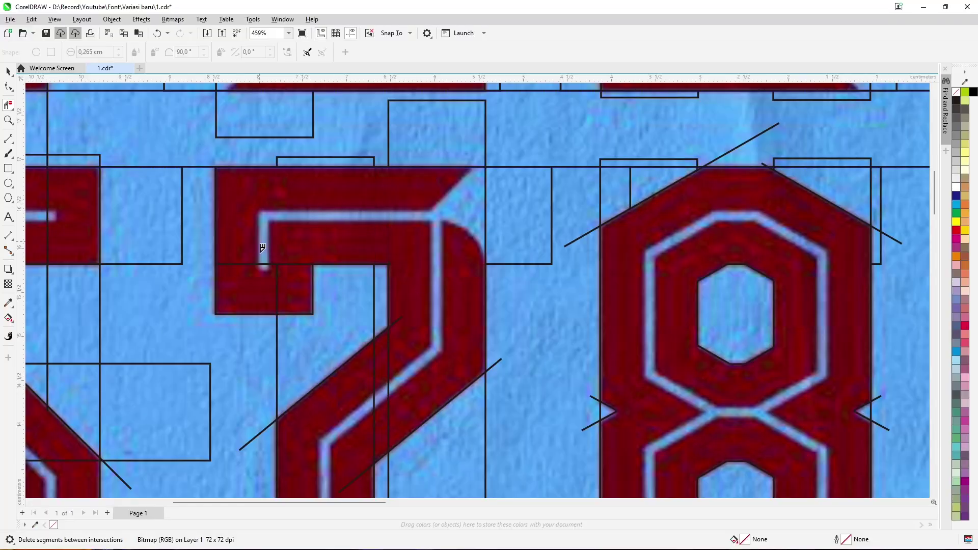
- Trim the excess line segments crossing digit 7's hook and stem
scroll(344, 269, up, 2)
scroll(260, 264, down, 4)
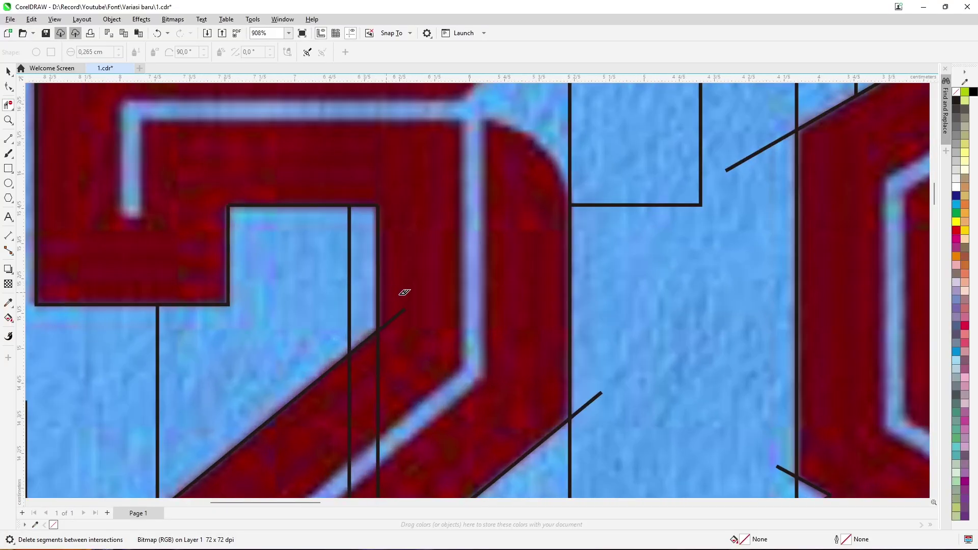
scroll(419, 362, up, 1)
scroll(420, 361, down, 3)
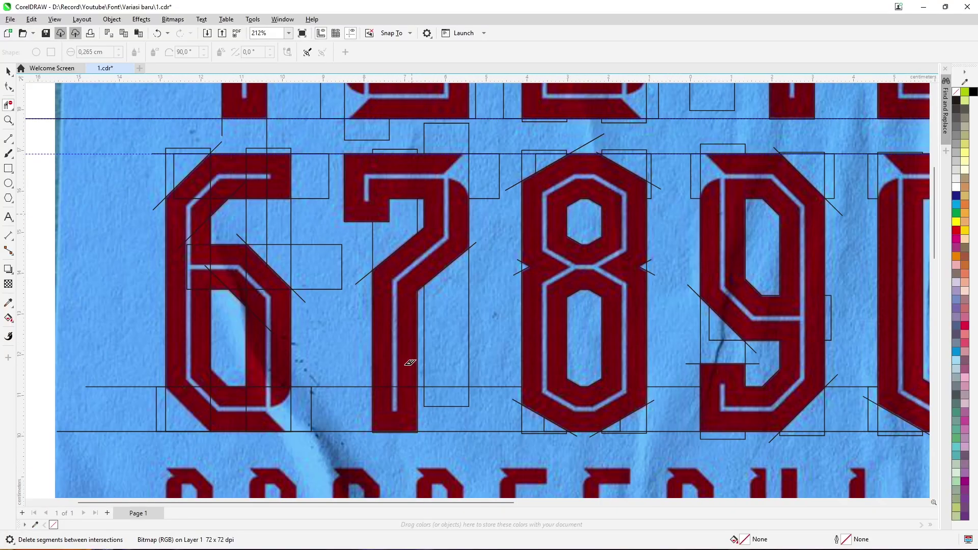
- Trim the excess construction segments crossing digit 6's body and the upper part of its lower counter
scroll(343, 349, up, 1)
scroll(250, 208, up, 2)
scroll(232, 209, up, 1)
scroll(219, 199, up, 1)
scroll(190, 175, down, 1)
scroll(249, 166, up, 2)
scroll(227, 192, down, 1)
scroll(110, 142, down, 2)
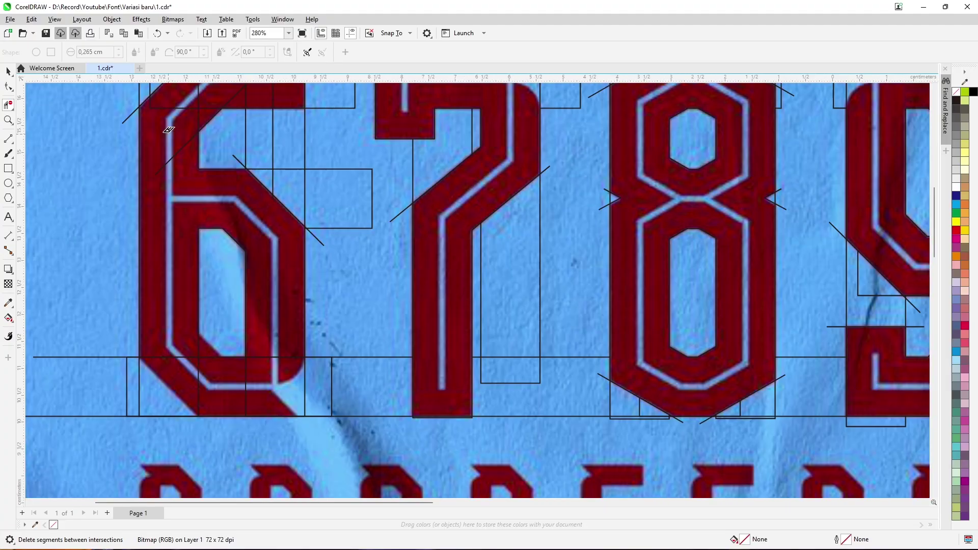
scroll(200, 356, up, 2)
scroll(254, 356, up, 2)
scroll(321, 382, down, 2)
- Place diagonal line copies about 1.691 by 1.682 cm on the lower-left corners of digit 6's counter and outer edge
key(space)
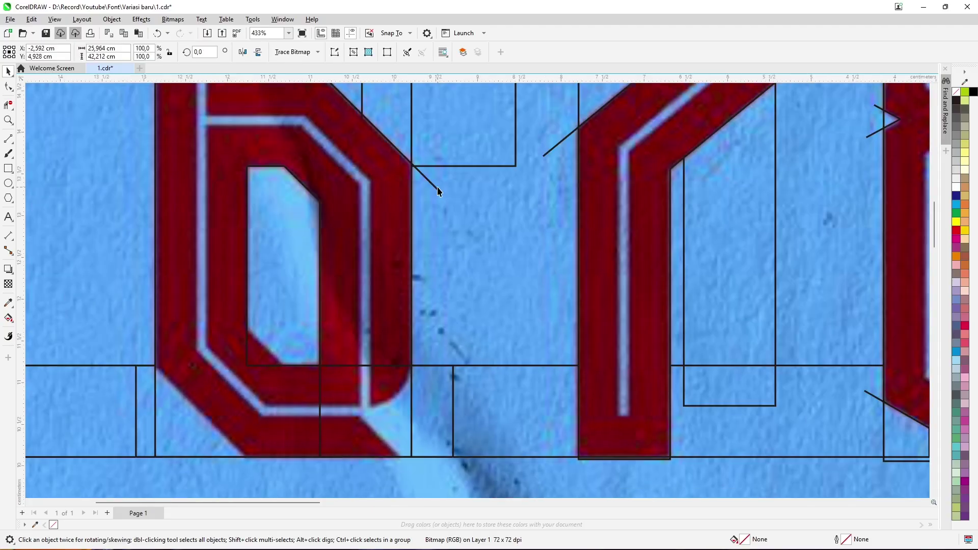
click(459, 130)
click(316, 398)
drag(316, 398, 239, 473)
scroll(239, 473, down, 1)
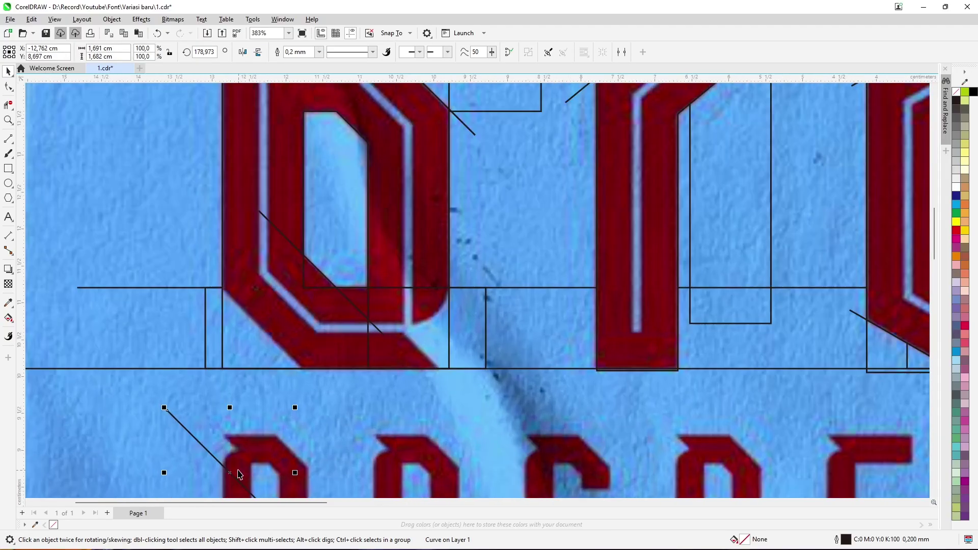
click(267, 335)
scroll(267, 336, up, 4)
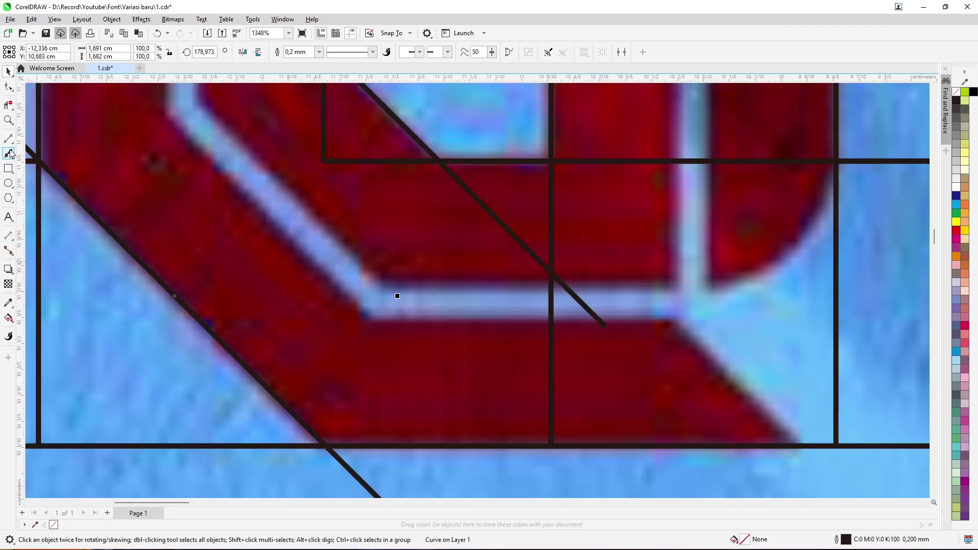
- Trim the excess segments at digit 6's lower-left counter corner and around its upper arm
key(space)
scroll(362, 182, down, 5)
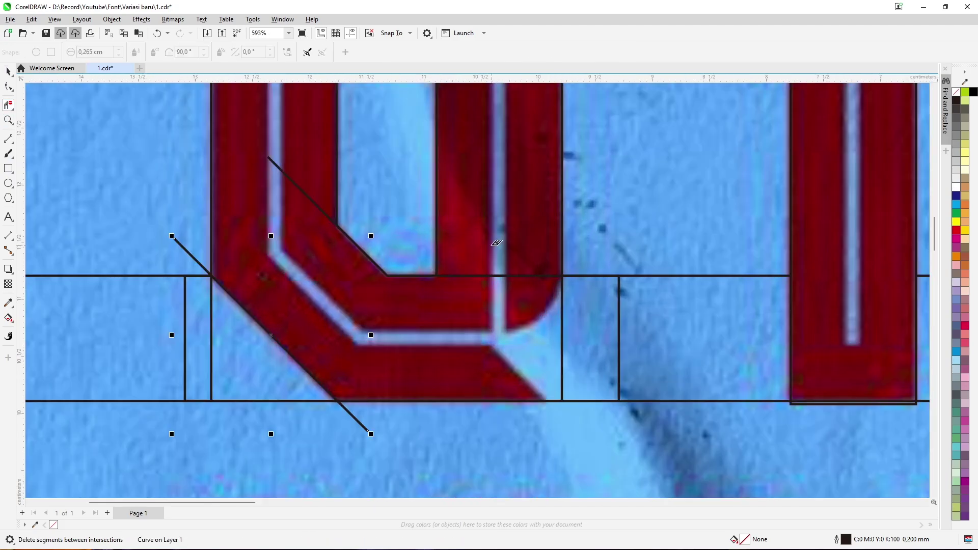
scroll(377, 336, up, 2)
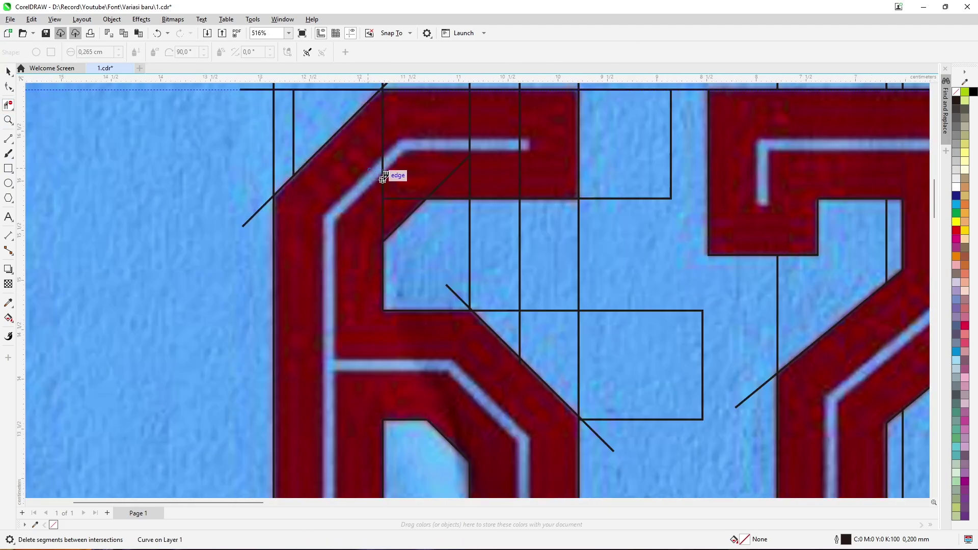
scroll(469, 139, down, 1)
key(space)
scroll(470, 139, down, 3)
scroll(458, 205, down, 1)
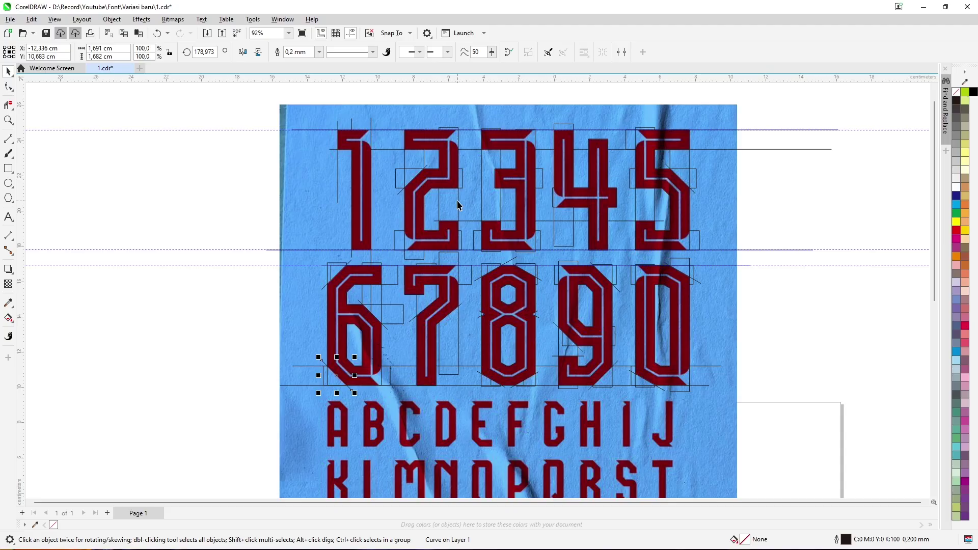
- Fill the enclosed shape of digit 1 in grey-blue with Smart Fill and select it
scroll(365, 148, up, 3)
click(14, 323)
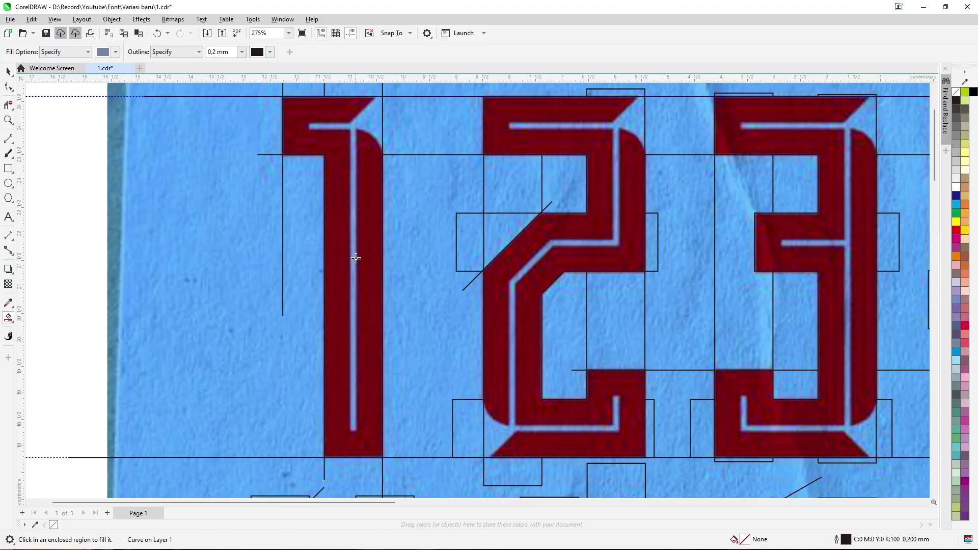
click(356, 255)
key(space)
scroll(367, 255, down, 1)
scroll(335, 172, up, 2)
click(335, 172)
- Try applying a uniform transparency to digit 1's fill
scroll(262, 227, up, 1)
scroll(262, 226, down, 2)
click(9, 283)
click(24, 51)
click(8, 71)
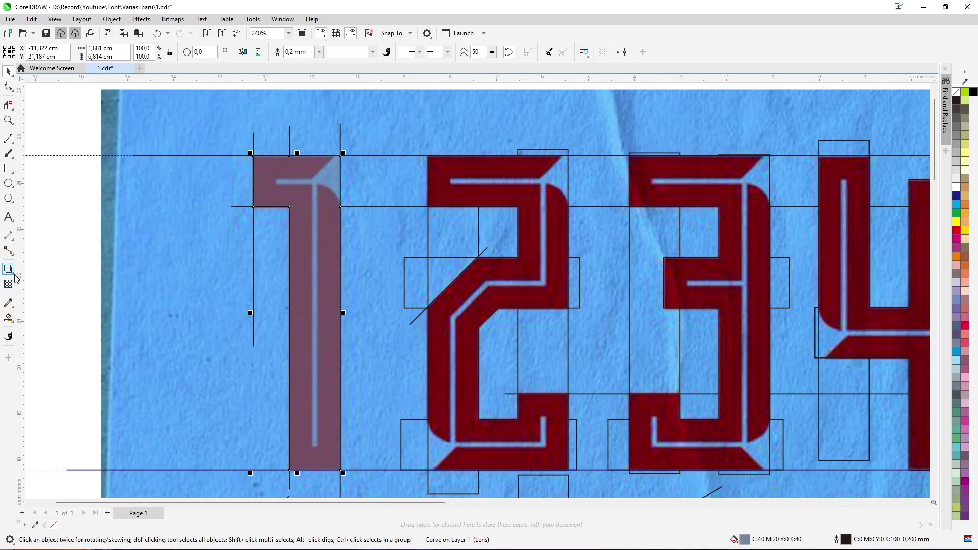
- Make digit 1's fill opaque and remove its outline
scroll(333, 191, up, 2)
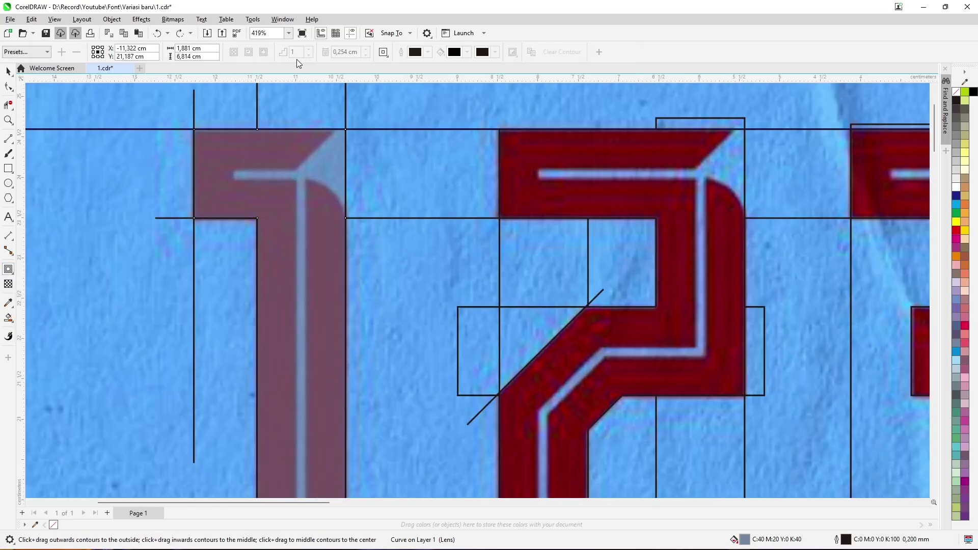
scroll(195, 173, down, 3)
click(8, 283)
drag(260, 392, 224, 397)
key(space)
right_click(281, 167)
click(242, 154)
scroll(277, 172, up, 2)
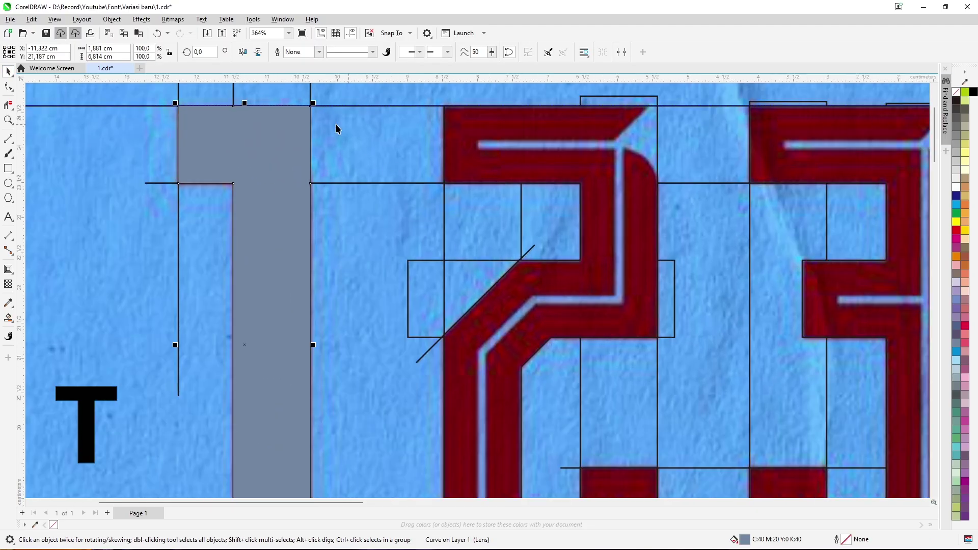
- Try moving the reference image aside to expose digit 1's fill and the traced lines
scroll(200, 174, up, 2)
scroll(338, 220, down, 3)
key(space)
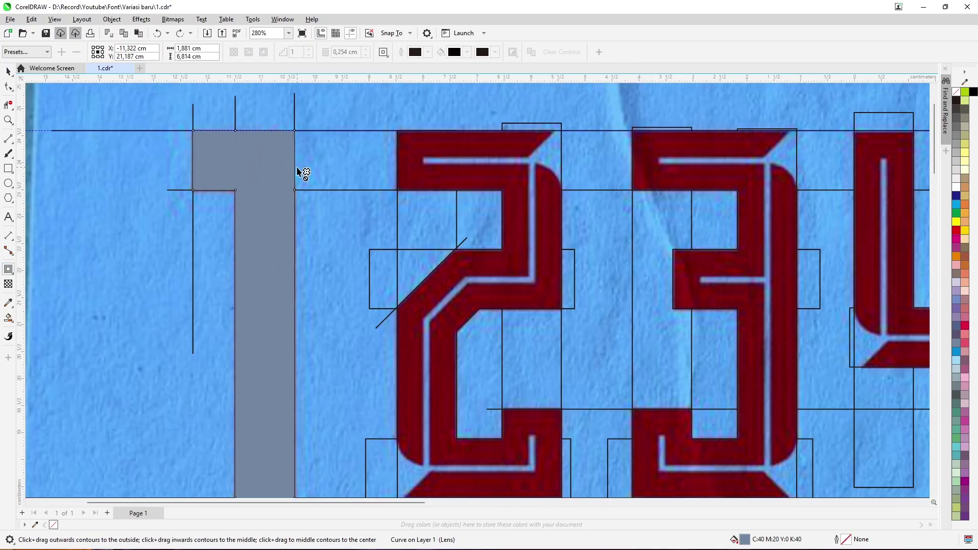
scroll(301, 173, down, 3)
scroll(275, 153, up, 2)
scroll(360, 188, up, 2)
right_click(361, 188)
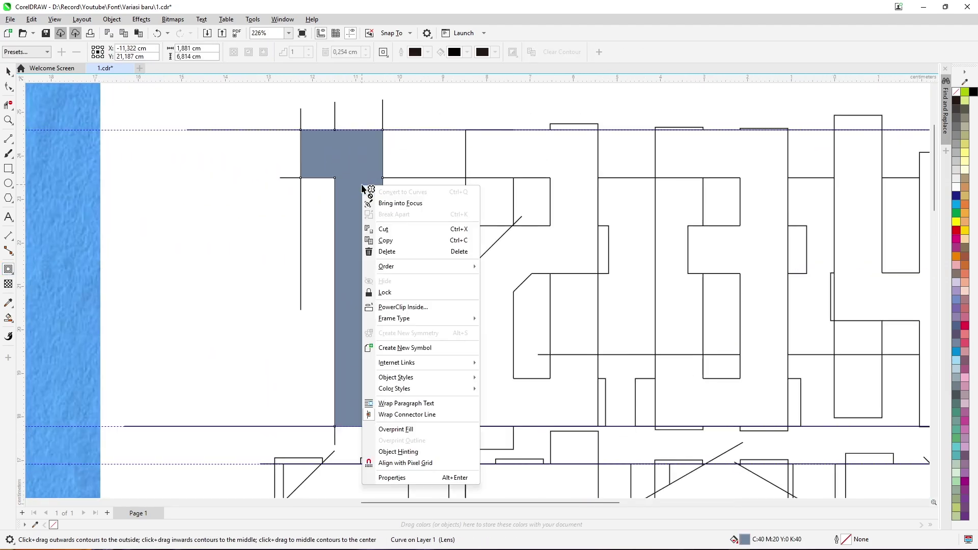
click(8, 72)
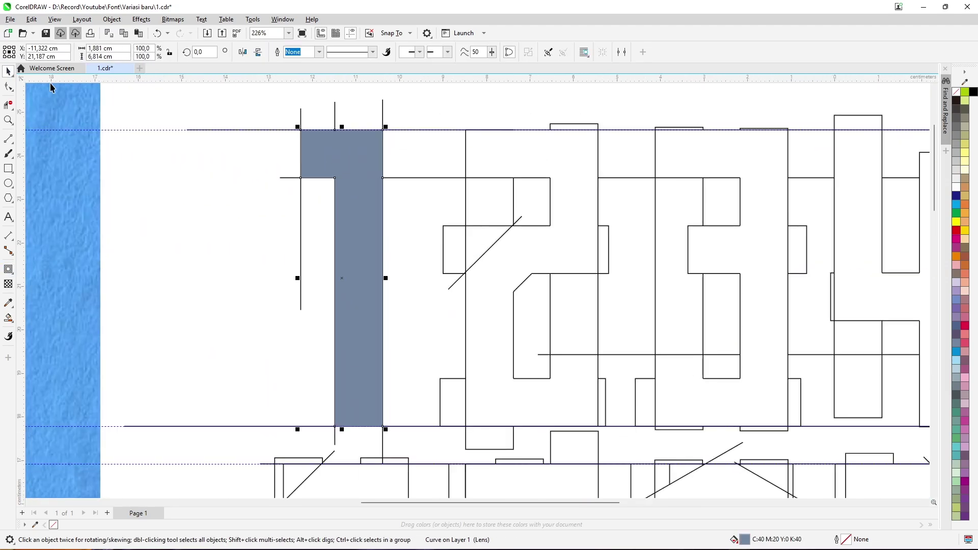
scroll(331, 168, down, 3)
click(189, 175)
click(331, 168)
scroll(331, 168, up, 2)
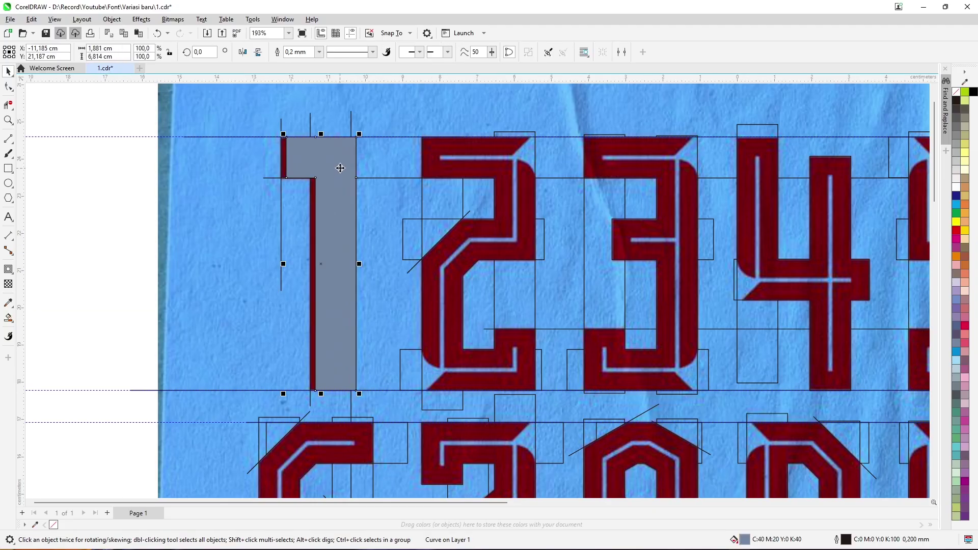
- Add a one-step inside contour to digit 1 with an offset of about 0.454 cm
scroll(332, 162, up, 7)
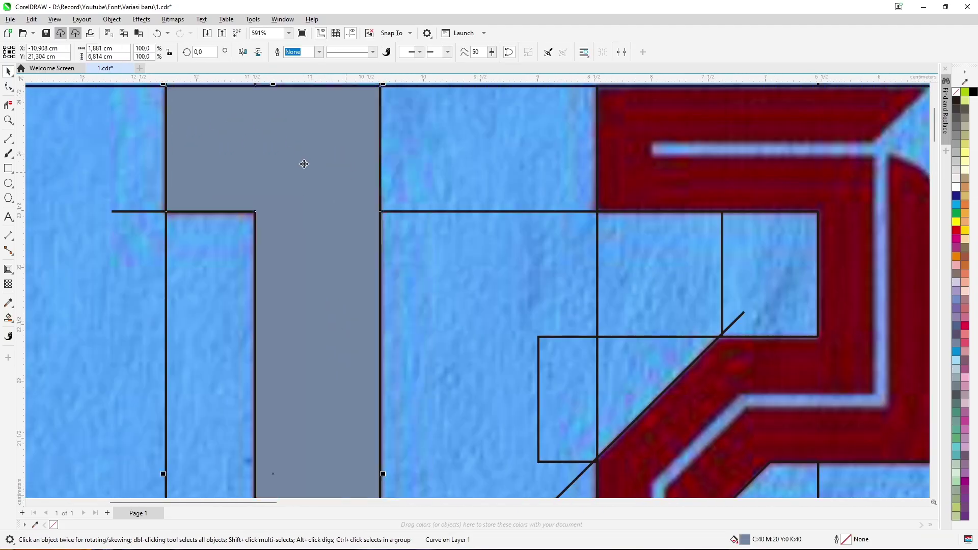
click(8, 270)
drag(166, 474, 217, 474)
click(367, 49)
key(Return)
scroll(354, 207, down, 4)
key(space)
scroll(328, 316, up, 3)
scroll(353, 321, down, 3)
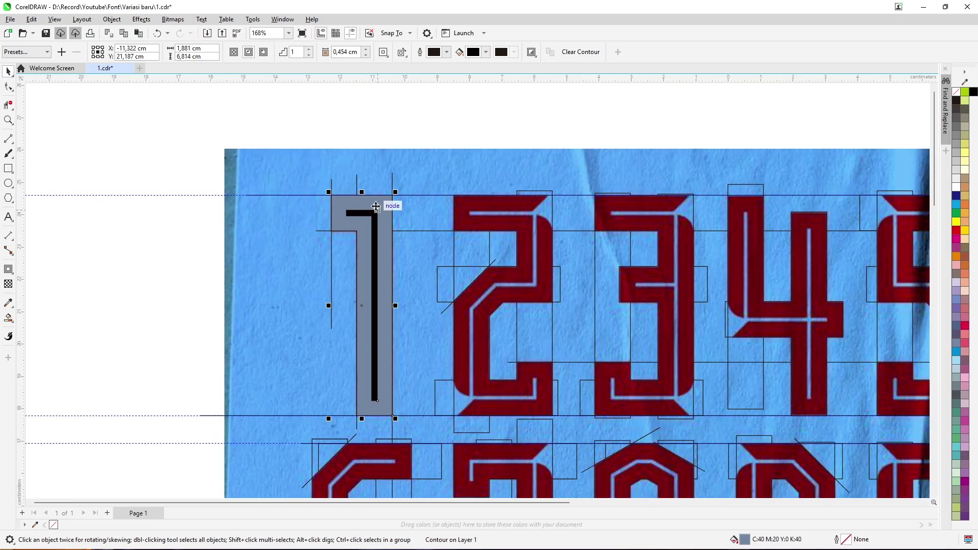
- Set the offset of digit 1's contour to 0.5 cm and deselect it
scroll(381, 232, up, 3)
triple_click(347, 51)
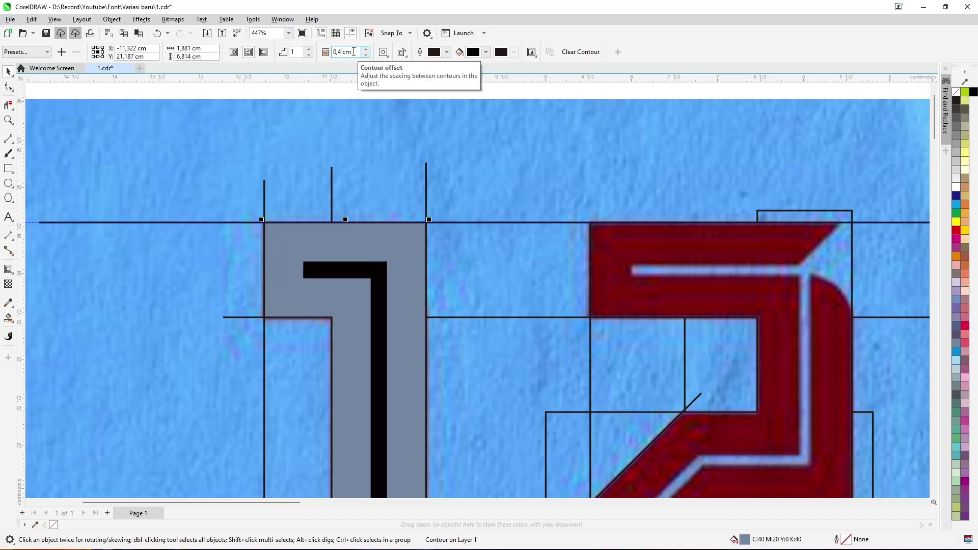
text(0,5)
key(Return)
scroll(378, 125, down, 3)
key(Escape)
scroll(364, 179, up, 1)
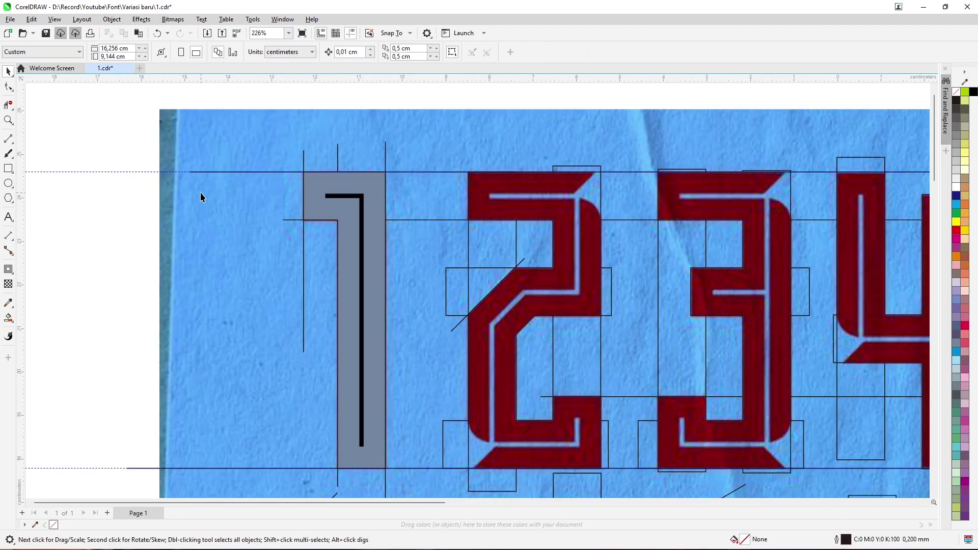
- Fill the enclosed shape of digit 2 with Smart Fill and select it
click(585, 277)
right_click(567, 255)
key(Escape)
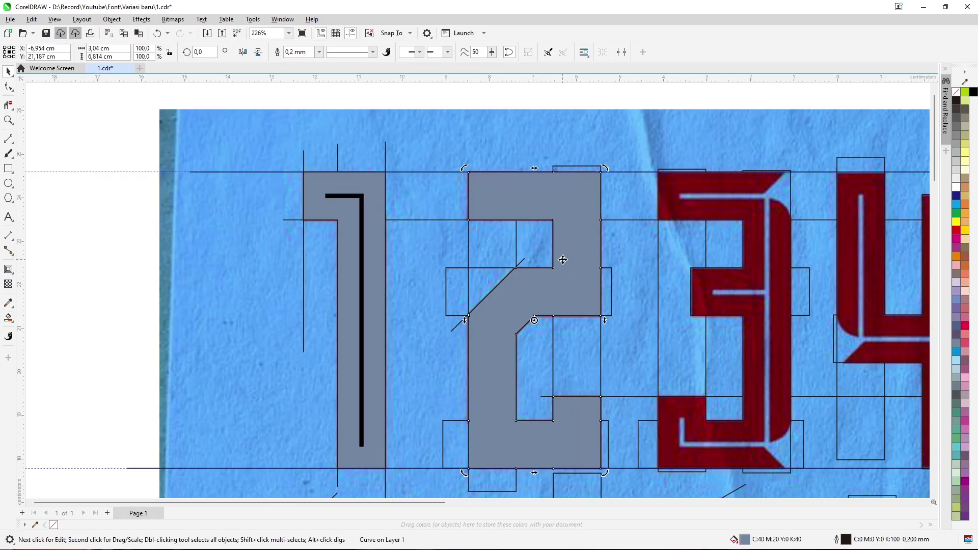
click(546, 218)
- Add a one-step inside contour with a 0.5 cm offset to digit 2
scroll(545, 219, up, 1)
click(8, 269)
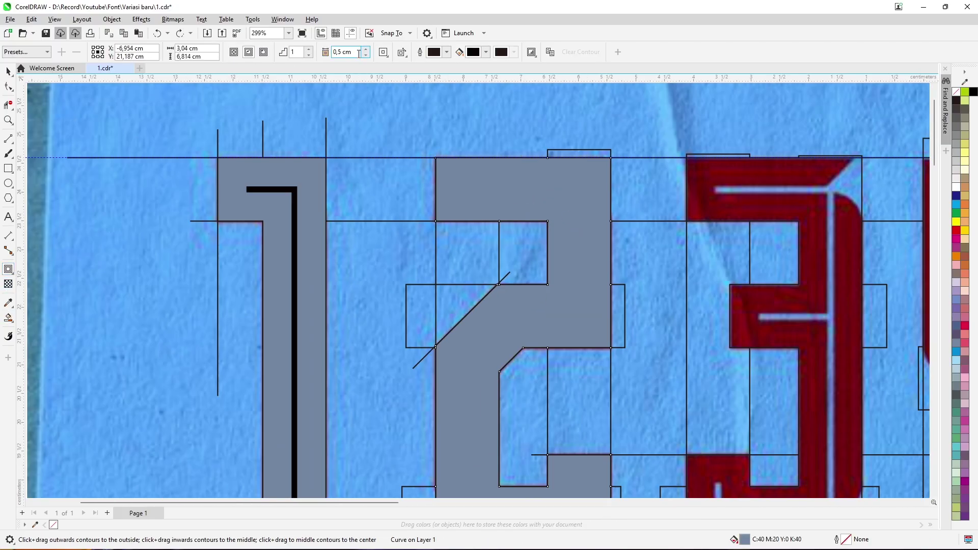
click(365, 49)
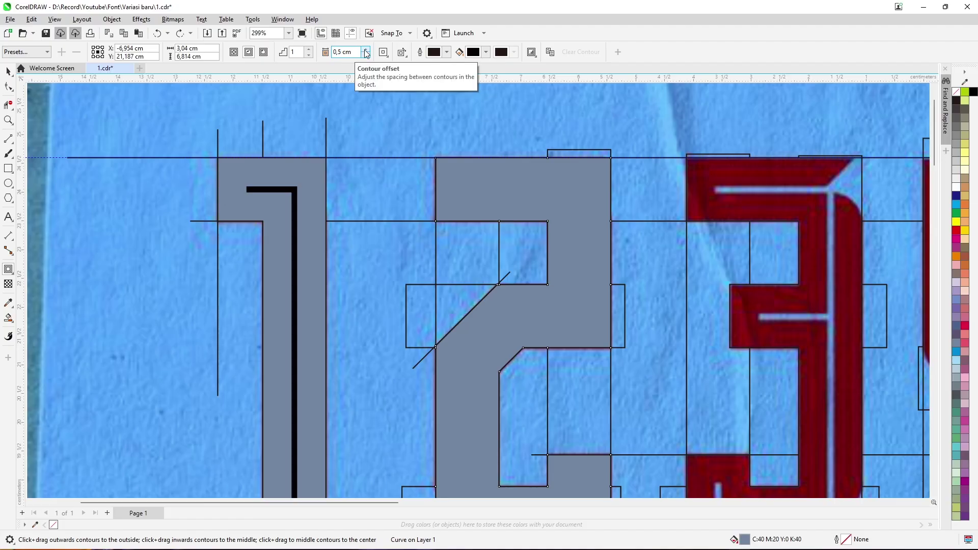
drag(499, 300, 459, 331)
scroll(367, 91, down, 1)
click(9, 70)
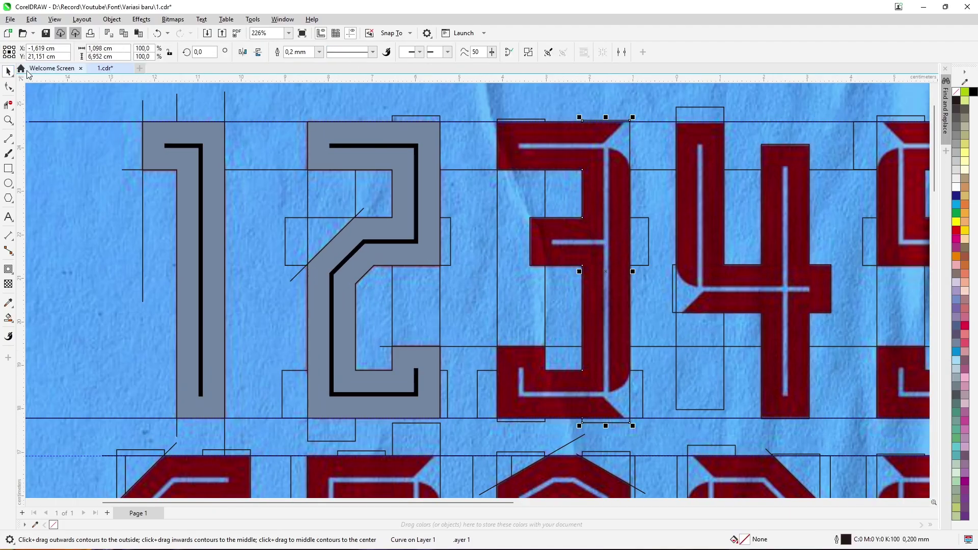
- Fill digit 3's enclosed shape with Smart Fill and give it a one-step inside contour with a 0.5 cm offset
click(8, 303)
click(614, 286)
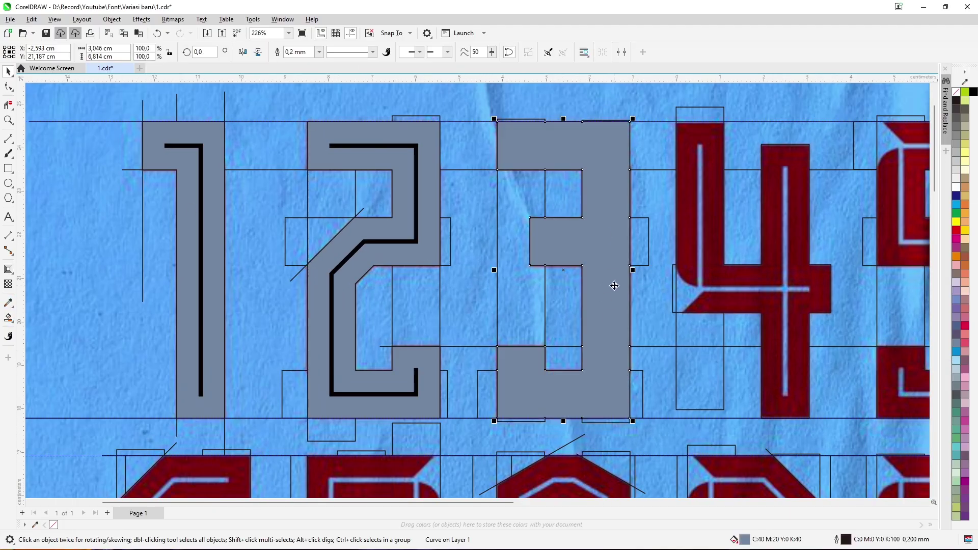
click(9, 268)
scroll(586, 255, up, 1)
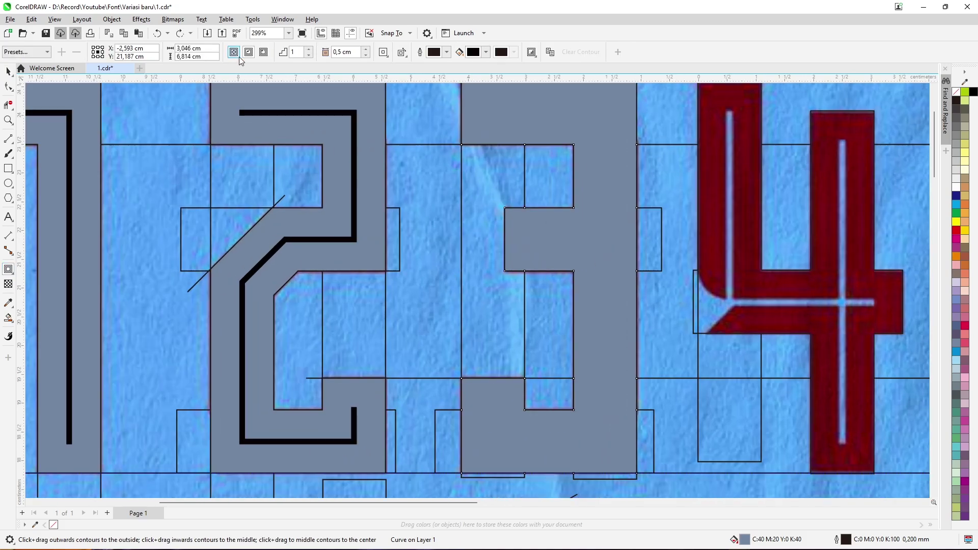
click(366, 55)
click(512, 297)
key(space)
scroll(374, 173, down, 3)
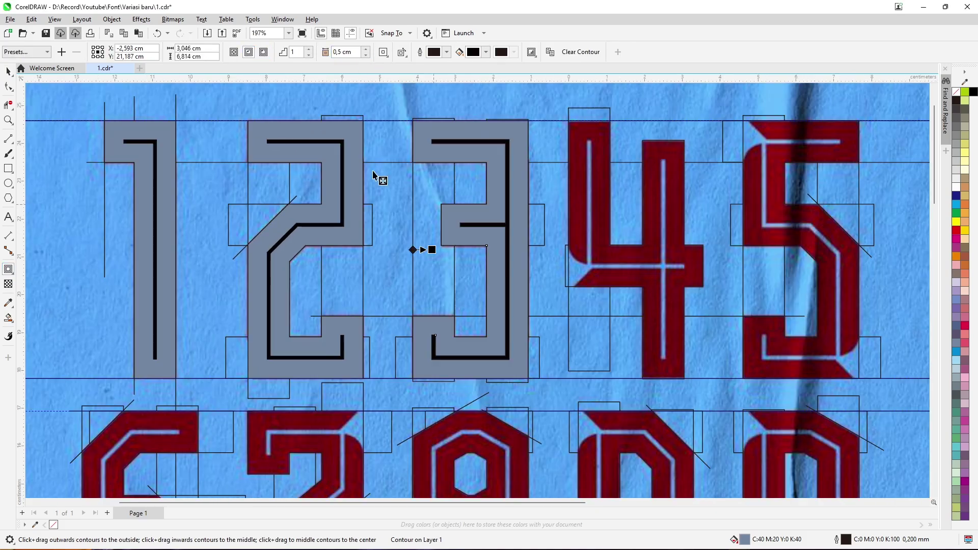
- Fill the enclosed shape of digit 4 with Smart Fill
scroll(419, 177, up, 2)
click(9, 304)
click(513, 217)
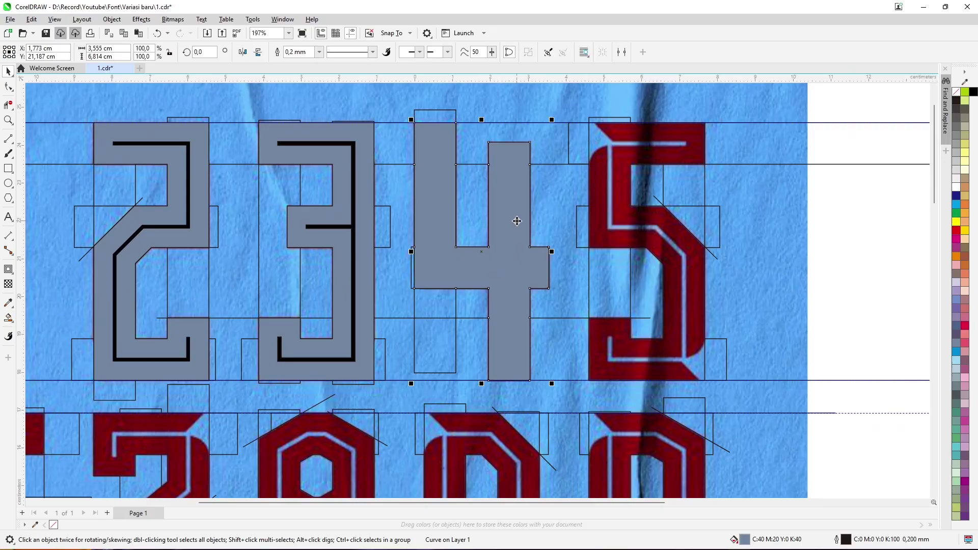
- Add a one-step inside contour with a 0.5 cm offset to digit 4 and fill digit 5's enclosed shape with Smart Fill
click(8, 268)
click(367, 54)
click(636, 248)
scroll(651, 244, up, 3)
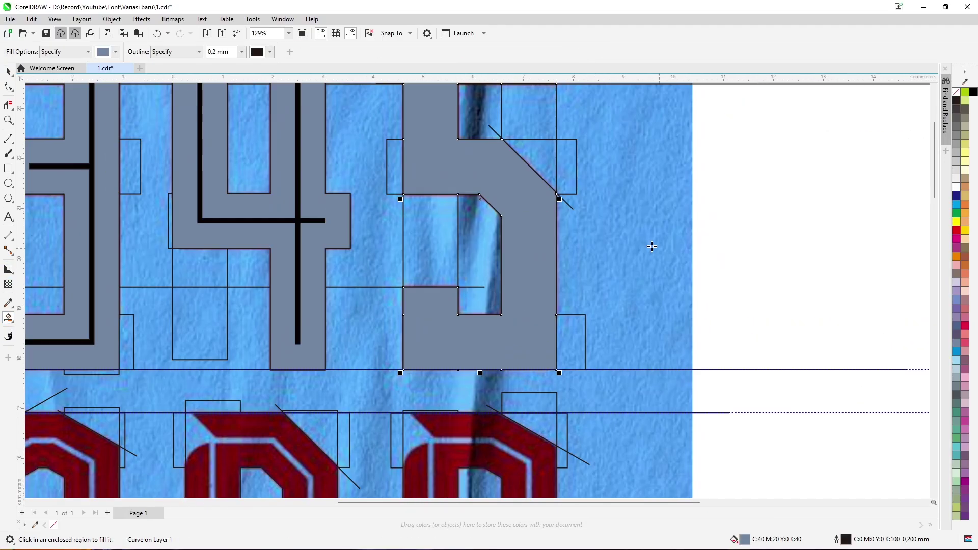
- Add a one-step inside contour with a 0.5 cm offset to digit 5
scroll(520, 285, down, 2)
scroll(509, 265, up, 2)
click(8, 269)
click(400, 54)
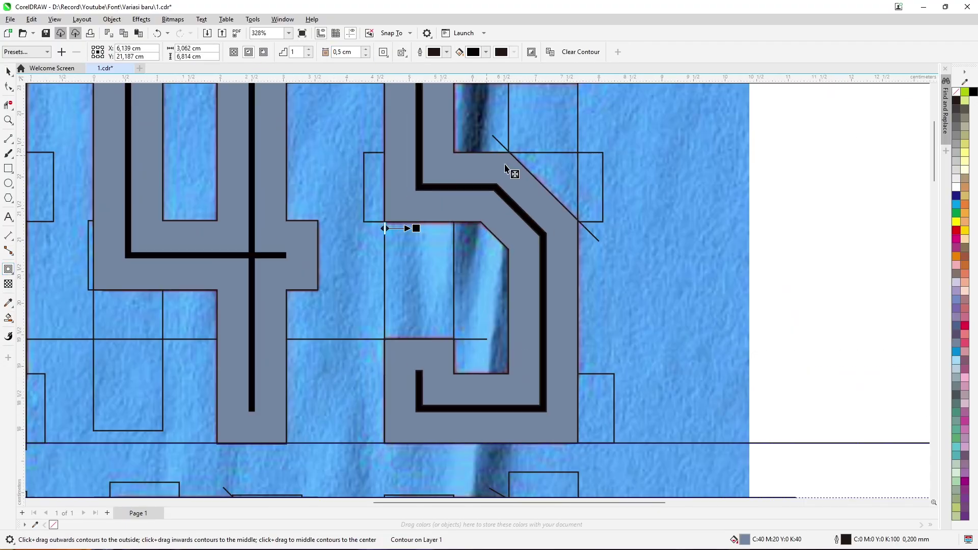
scroll(407, 102, down, 3)
- Fill digit 6's enclosed shape with Smart Fill and give it a one-step inside contour with a 0.5 cm offset
click(65, 227)
click(8, 315)
click(248, 276)
click(8, 71)
click(8, 269)
click(263, 53)
click(366, 54)
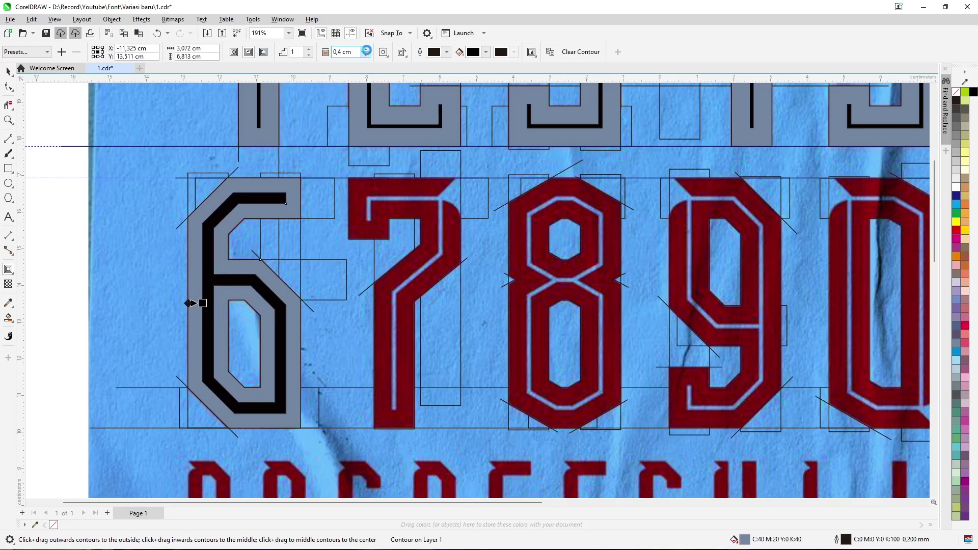
- Fill digit 7's enclosed shape with Smart Fill and give it a one-step inside contour with a 0.5 cm offset
click(9, 316)
click(395, 330)
click(8, 72)
click(8, 269)
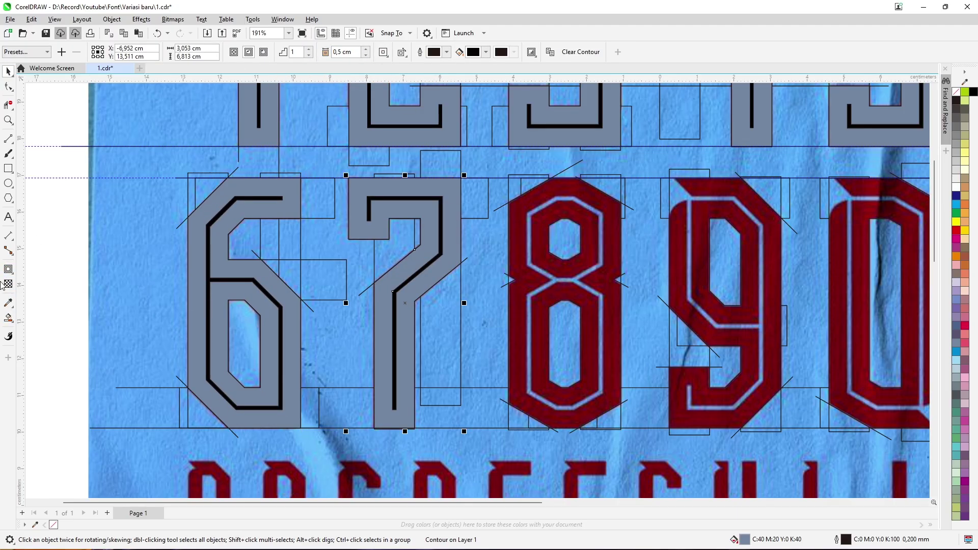
- Fill digit 8's enclosed shape with Smart Fill and give it a one-step inside contour with a 0.5 cm offset
click(9, 316)
click(558, 286)
click(8, 268)
click(366, 49)
- Examine the junction of the inline contour at digit 8's waist and undo the digit's accidental shift
scroll(376, 210, down, 2)
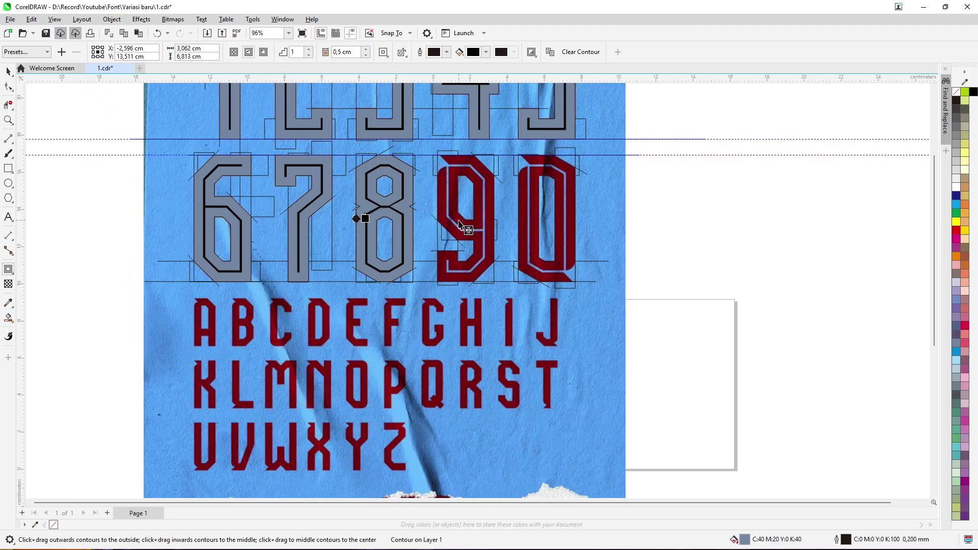
scroll(377, 209, up, 5)
scroll(377, 209, down, 2)
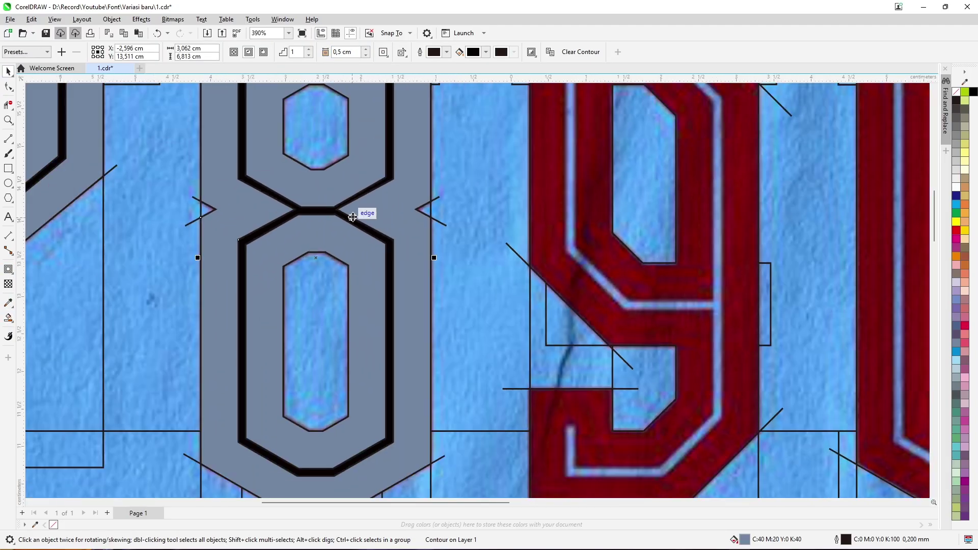
scroll(246, 229, up, 2)
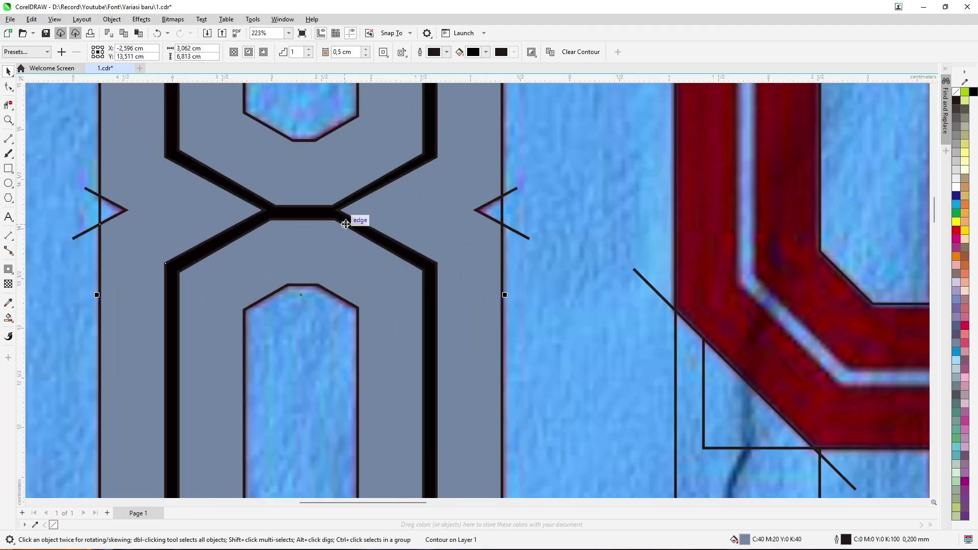
scroll(367, 204, down, 3)
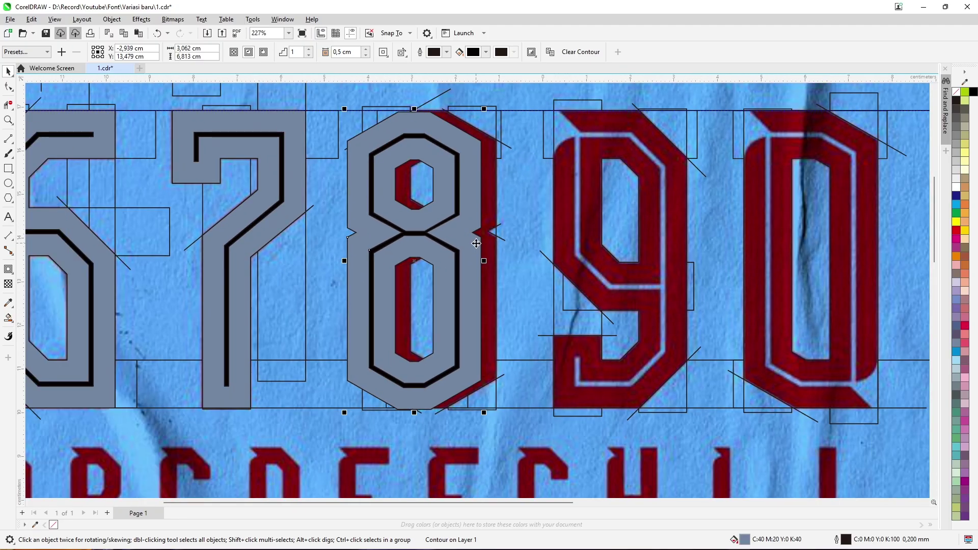
scroll(388, 196, up, 3)
scroll(397, 258, down, 1)
key(ctrl+z)
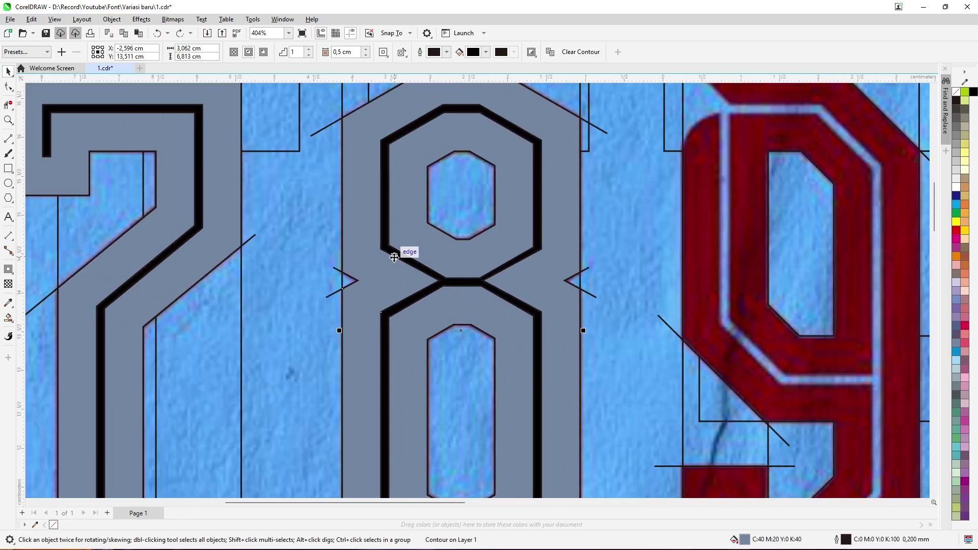
scroll(397, 256, down, 2)
scroll(498, 275, up, 1)
scroll(496, 273, down, 1)
- Fill digit 9's enclosed shape with Smart Fill and give it a one-step inside contour with a 0.5 cm offset
click(540, 234)
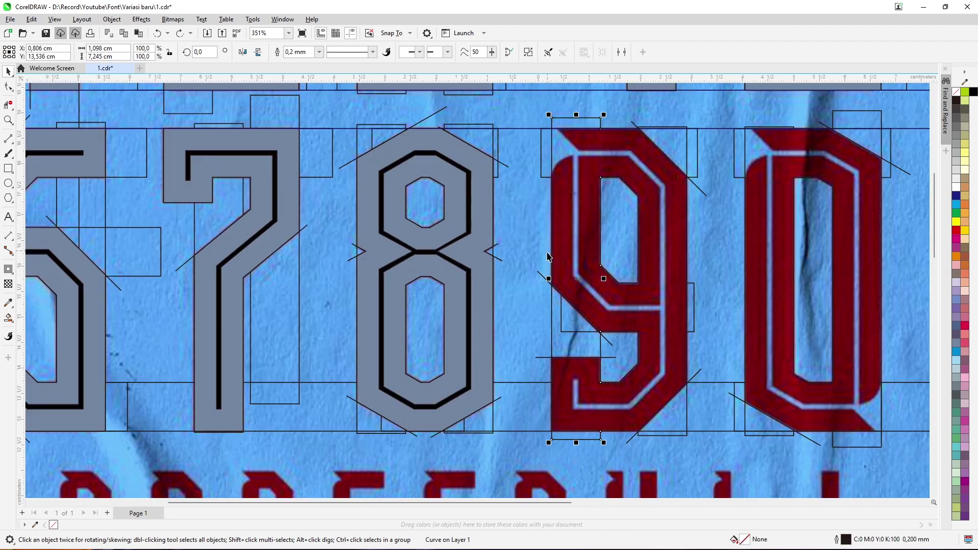
click(8, 317)
click(589, 311)
click(8, 269)
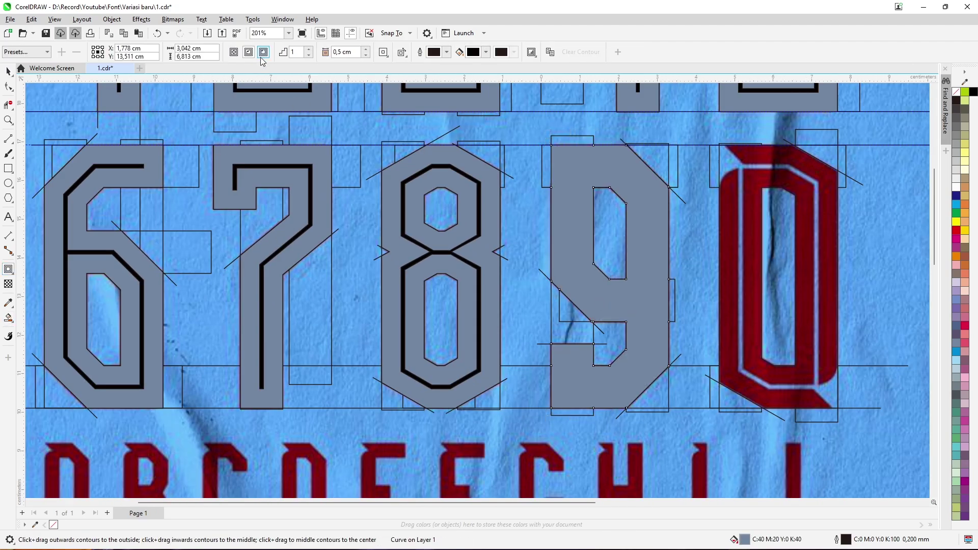
scroll(623, 225, down, 1)
- Fill digit 0's enclosed shape with Smart Fill and add a one-step inside contour to it
click(8, 71)
click(752, 232)
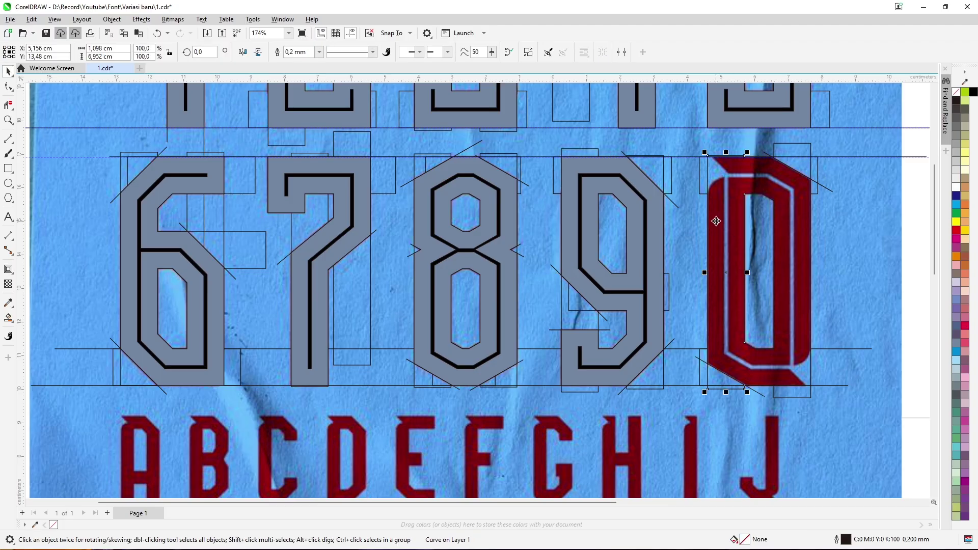
click(8, 318)
click(729, 246)
click(8, 71)
click(9, 269)
click(9, 72)
- Move digit 8 to the blank area beside the reference image to inspect its inline contour, and undo the move
scroll(556, 188, down, 3)
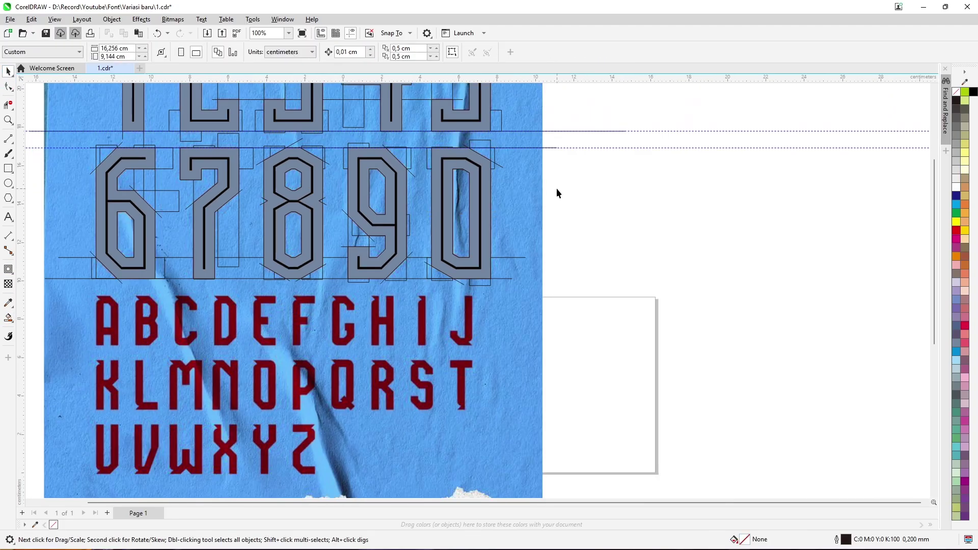
scroll(300, 204, up, 7)
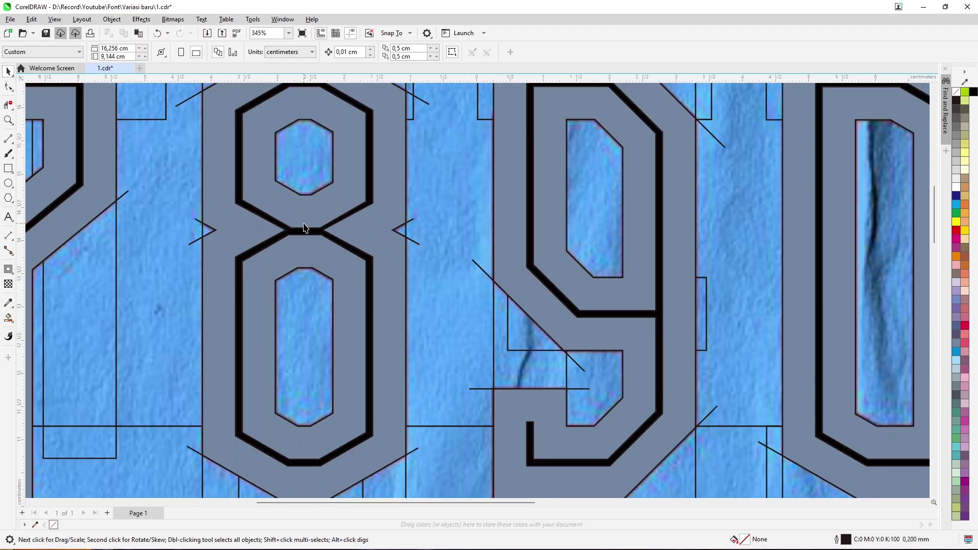
scroll(304, 228, down, 4)
drag(304, 228, 591, 270)
scroll(643, 261, up, 4)
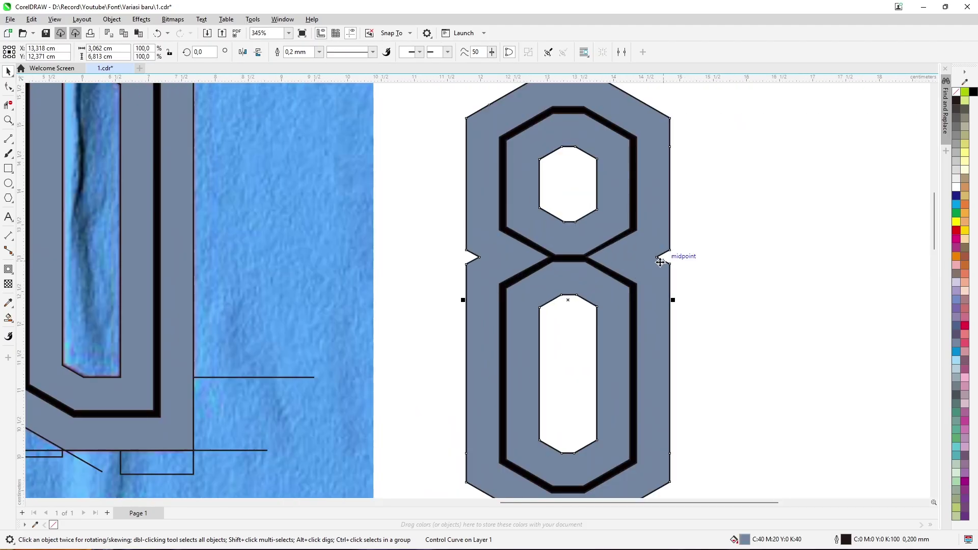
key(ctrl+z)
scroll(660, 261, down, 4)
scroll(374, 244, up, 5)
scroll(507, 290, down, 5)
- Give digit 1's filled shape a uniform transparency of 49 to reveal the reference artwork beneath it
click(284, 142)
scroll(284, 142, up, 4)
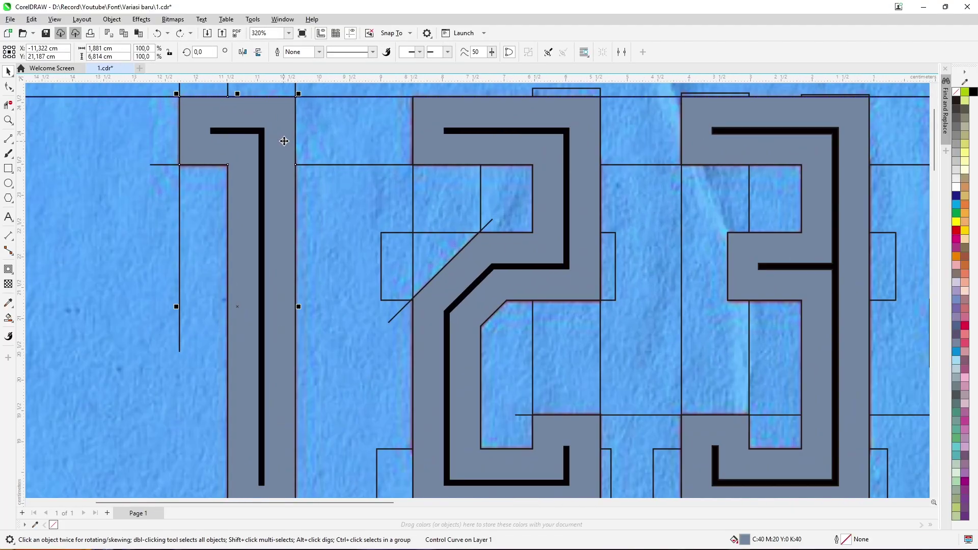
scroll(284, 141, up, 3)
right_click(261, 112)
right_click(246, 126)
click(275, 131)
scroll(293, 149, down, 2)
scroll(293, 149, up, 2)
click(8, 284)
click(194, 51)
key(space)
- Draw a diagonal line about 0.82 by 0.74 cm along the notch at digit 1's upper-right corner and align it with the artwork
scroll(225, 153, up, 2)
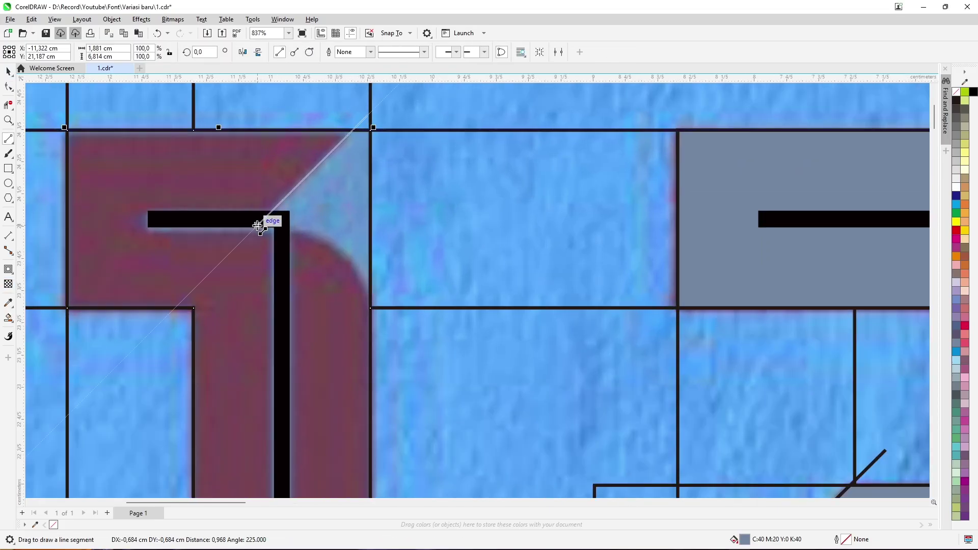
drag(237, 236, 237, 236)
key(space)
scroll(325, 166, up, 3)
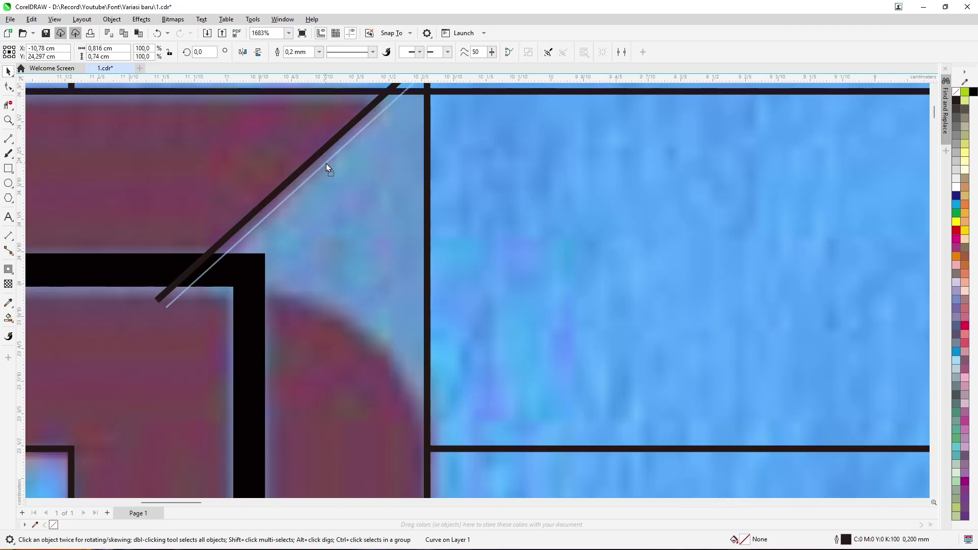
scroll(342, 175, down, 2)
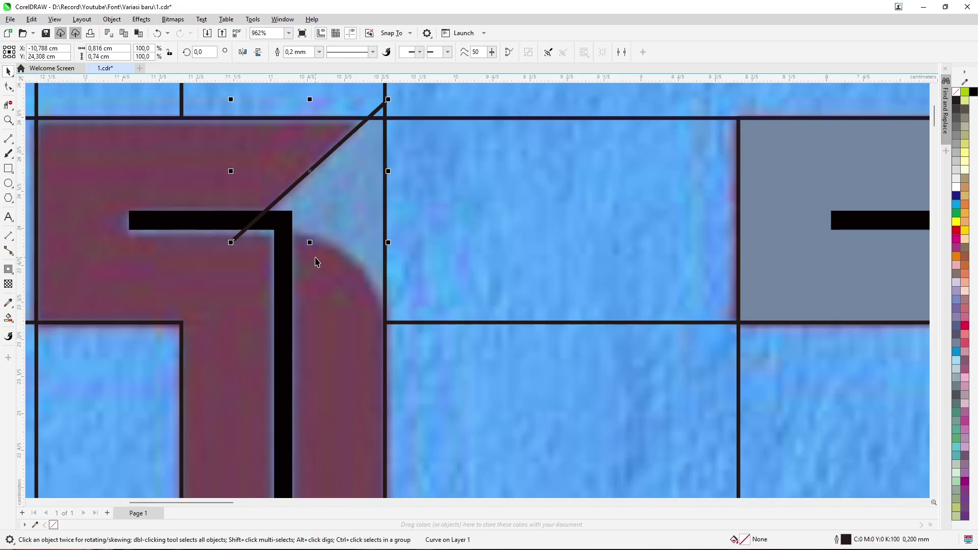
- Draw a rectangle about 0.81 by 0.93 cm below the diagonal line at digit 1's right edge and round its upper-right corner
click(11, 173)
drag(234, 236, 365, 359)
drag(387, 407, 384, 408)
key(F10)
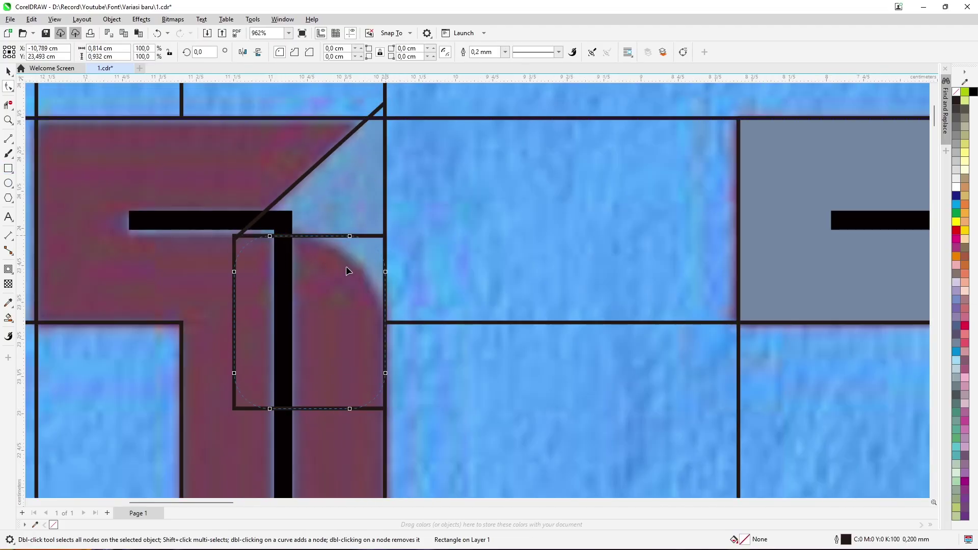
scroll(332, 289, up, 2)
- Widen the rounded rectangle to about 0.85 cm and align its curve with digit 1's rounded edge in the artwork
key(space)
drag(392, 334, 402, 342)
scroll(237, 255, up, 1)
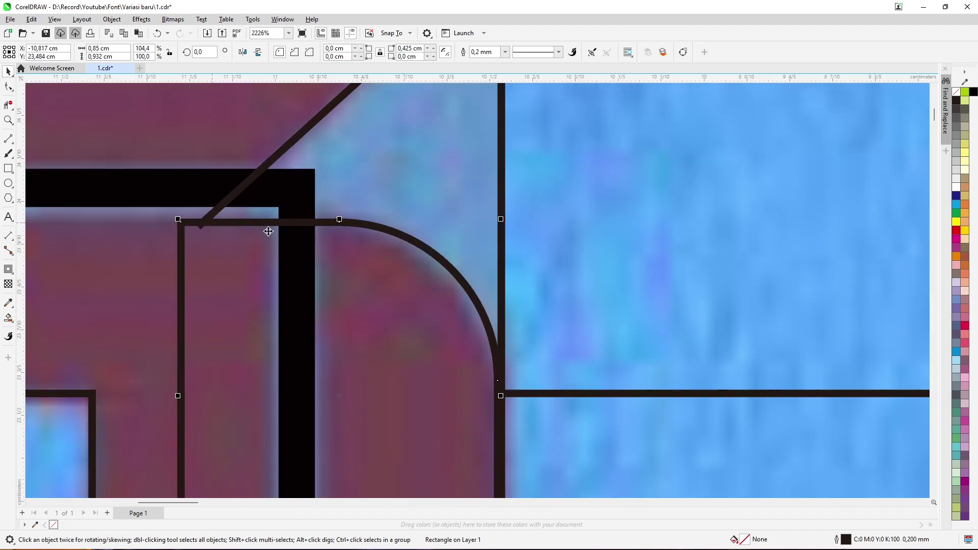
scroll(268, 227, down, 2)
click(314, 278)
scroll(329, 249, up, 2)
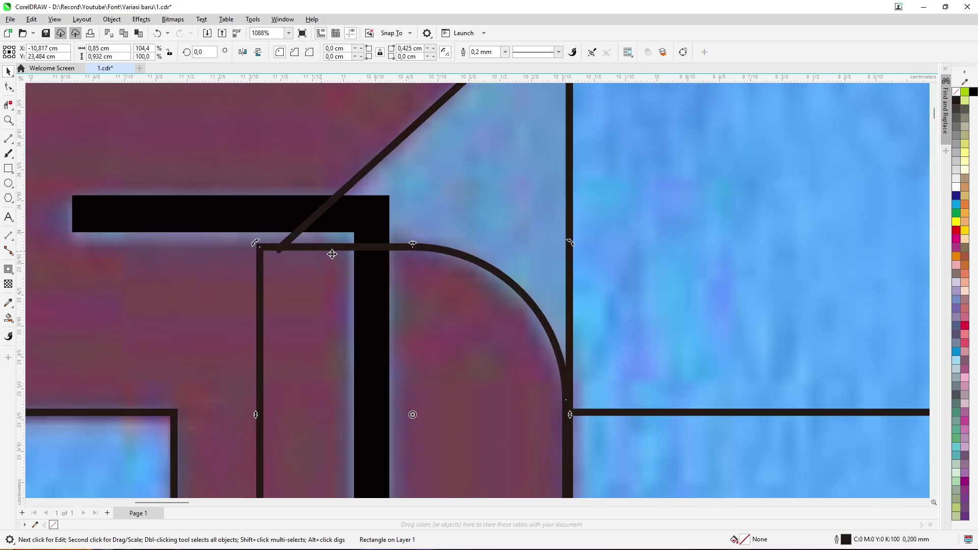
scroll(360, 247, up, 3)
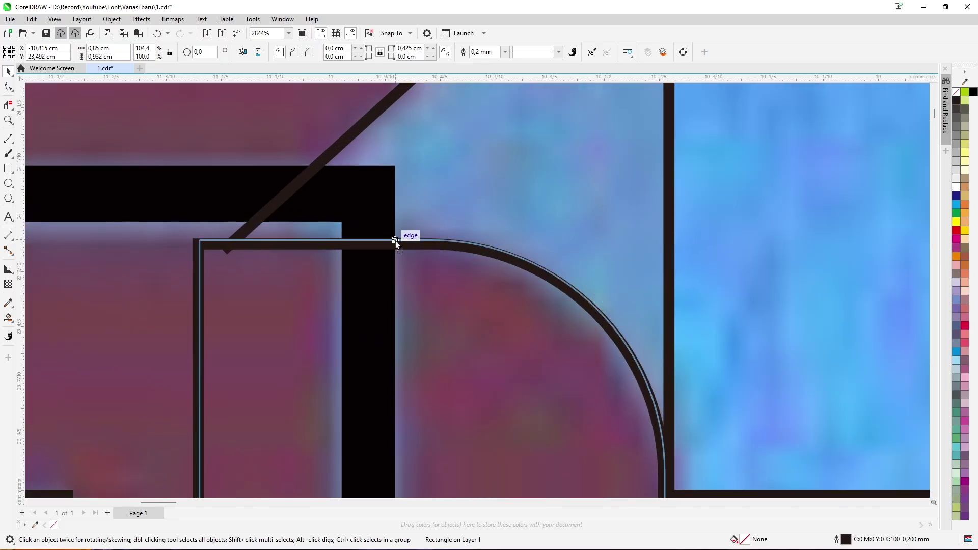
scroll(396, 249, down, 5)
scroll(396, 256, up, 4)
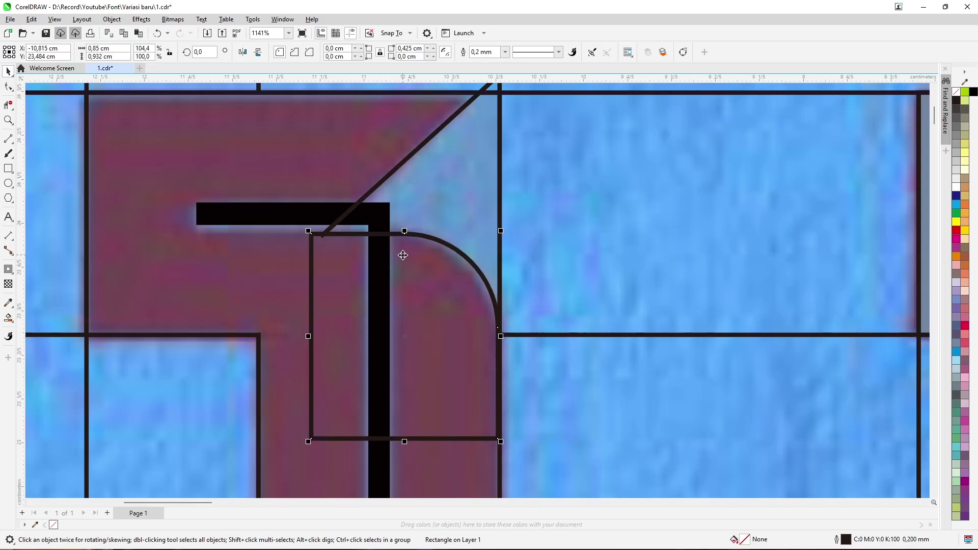
- Fill the notch between the diagonal line, the inline stroke and the rounded corner of digit 1 with Smart Fill
scroll(433, 209, up, 1)
click(8, 197)
click(407, 204)
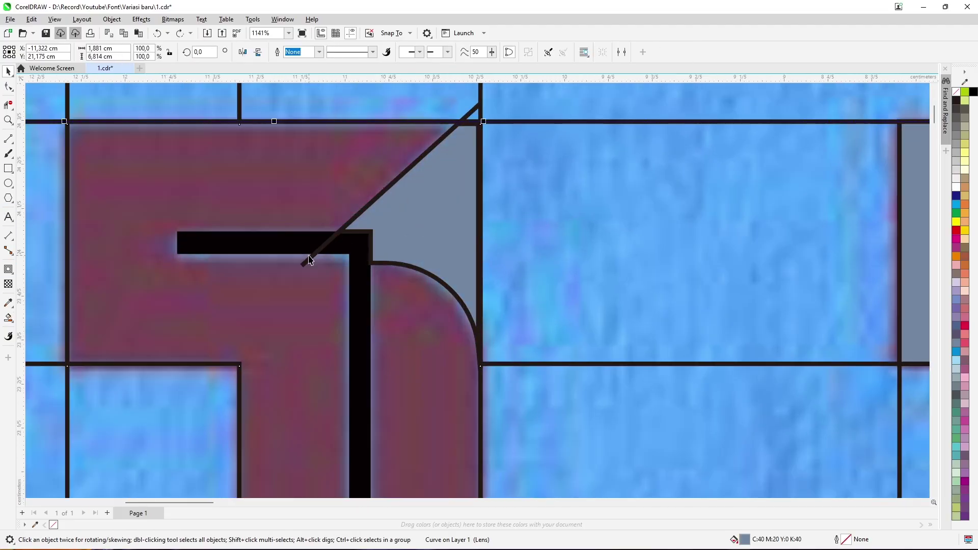
shift+click(309, 259)
scroll(309, 259, up, 1)
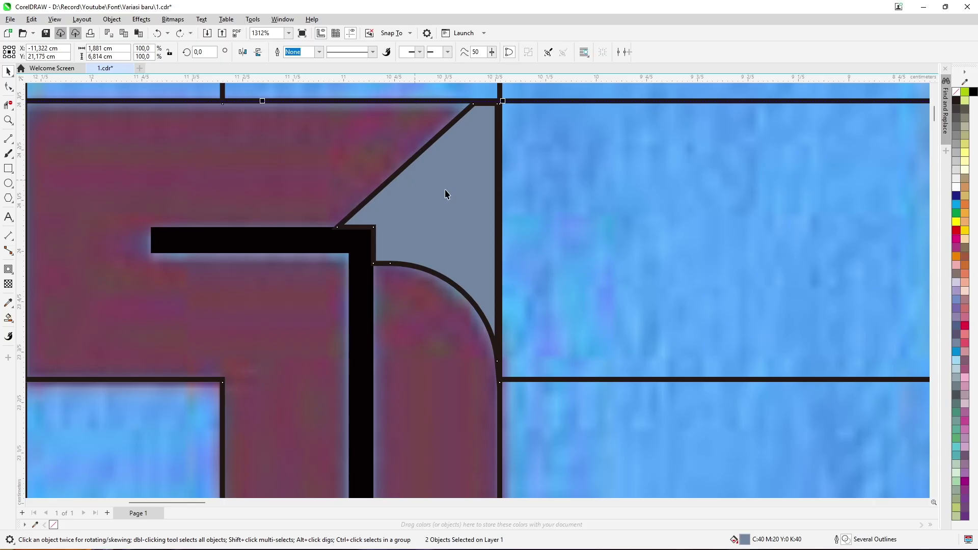
scroll(445, 194, down, 5)
drag(445, 194, 236, 188)
key(ctrl+z)
scroll(506, 210, up, 14)
drag(428, 254, 427, 254)
scroll(441, 244, down, 3)
key(ctrl+z)
key(ctrl+z)
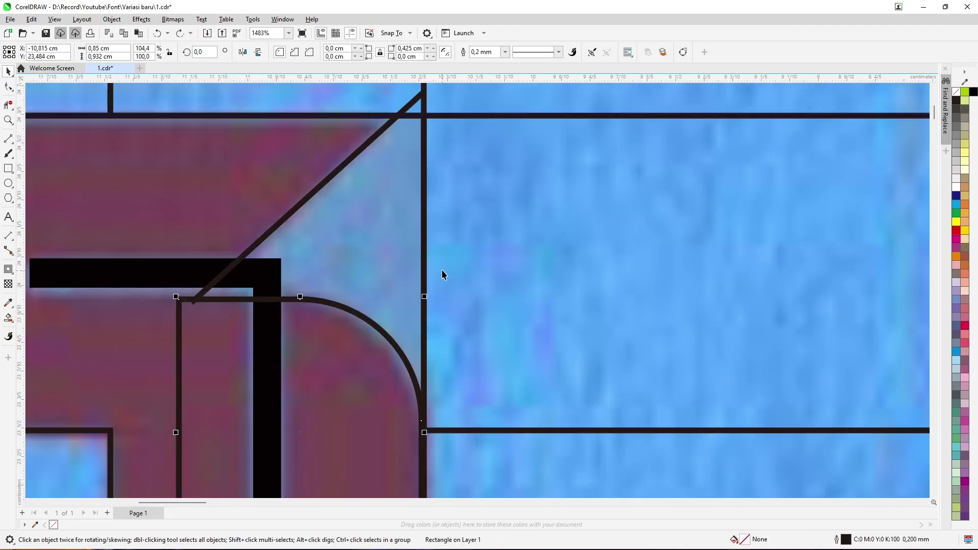
key(ctrl+shift+z)
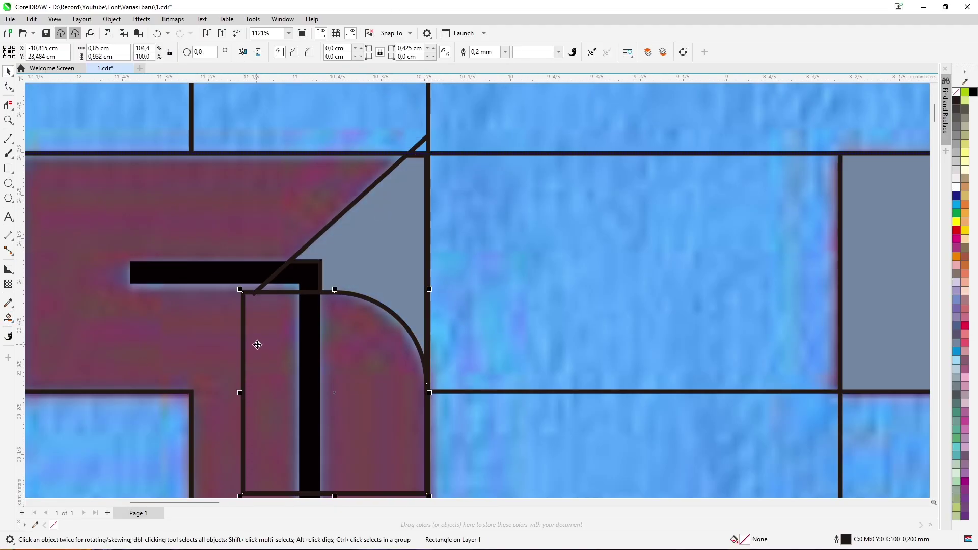
key(ctrl+shift+z)
- Reshape the notch piece by moving its outer nodes beyond digit 1's right edge, making it about 0.76 by 1.03 cm
key(F10)
drag(426, 160, 457, 158)
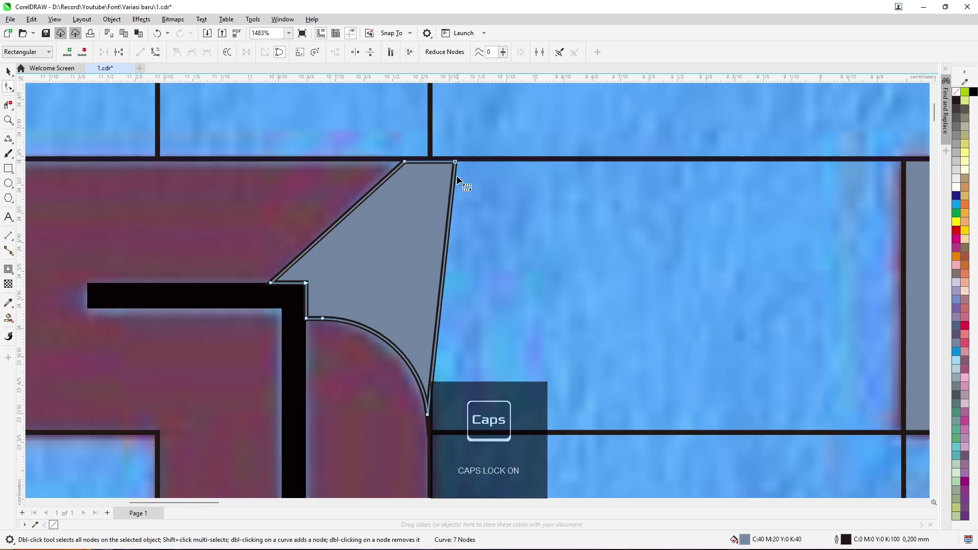
scroll(433, 323, up, 1)
drag(446, 331, 463, 309)
scroll(425, 270, down, 1)
scroll(447, 277, up, 2)
scroll(448, 277, down, 2)
scroll(479, 153, up, 2)
drag(555, 159, 400, 124)
scroll(504, 144, up, 1)
scroll(458, 203, down, 5)
key(space)
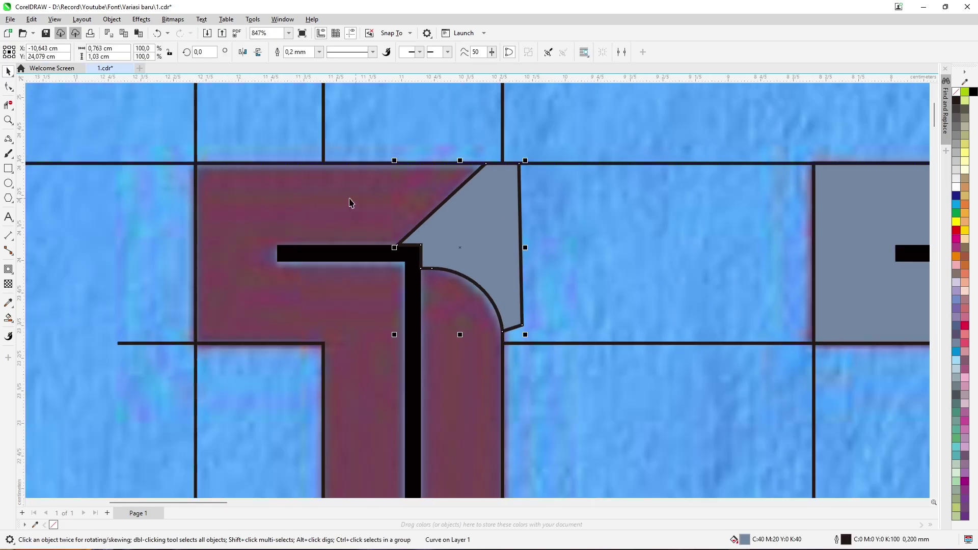
- Trim digit 1's upper-right corner with the notch piece and place the piece between digits 1 and 2
scroll(484, 197, down, 3)
click(213, 204)
scroll(426, 206, down, 2)
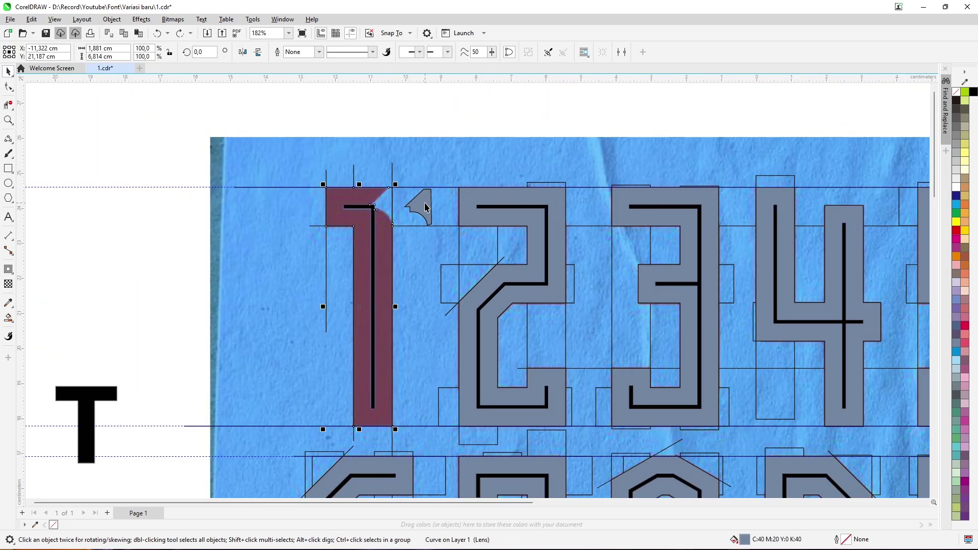
- Apply digit 1's uniform transparency of 49 to digit 2's filled shape
click(9, 336)
click(360, 291)
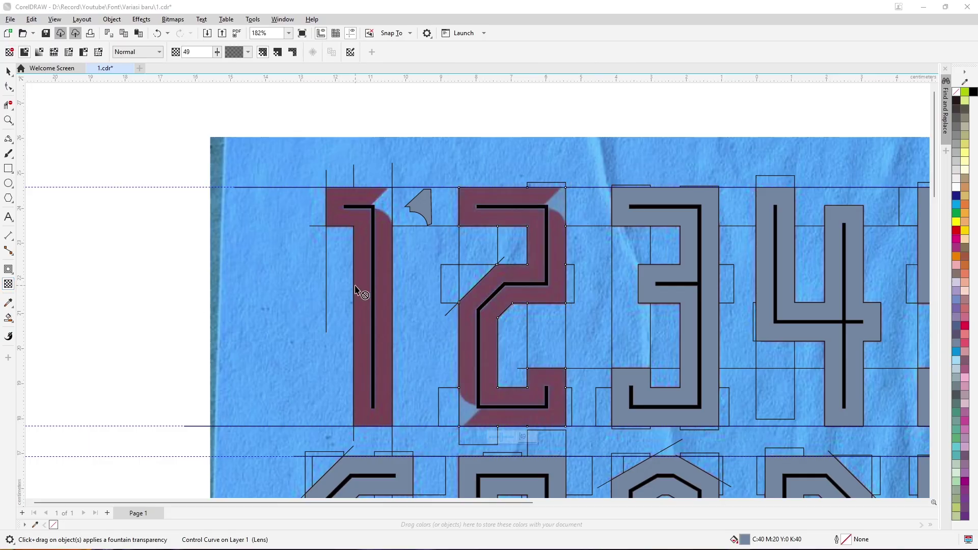
key(space)
- Position the notch piece over digit 2's upper-right corner, aligned with the digit's top edge and the artwork's curve
scroll(418, 214, up, 3)
click(418, 206)
scroll(419, 206, up, 2)
drag(631, 158, 632, 158)
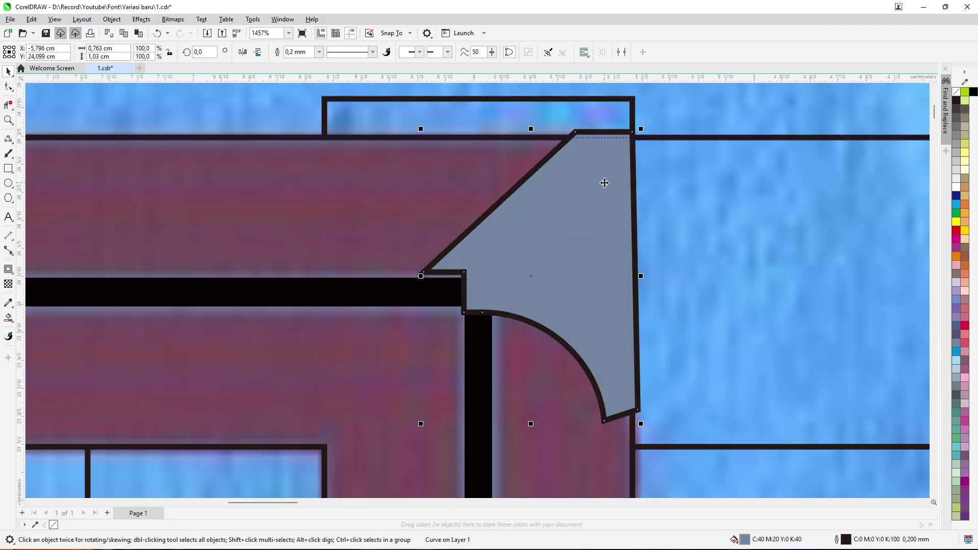
scroll(467, 285, up, 2)
scroll(487, 259, down, 1)
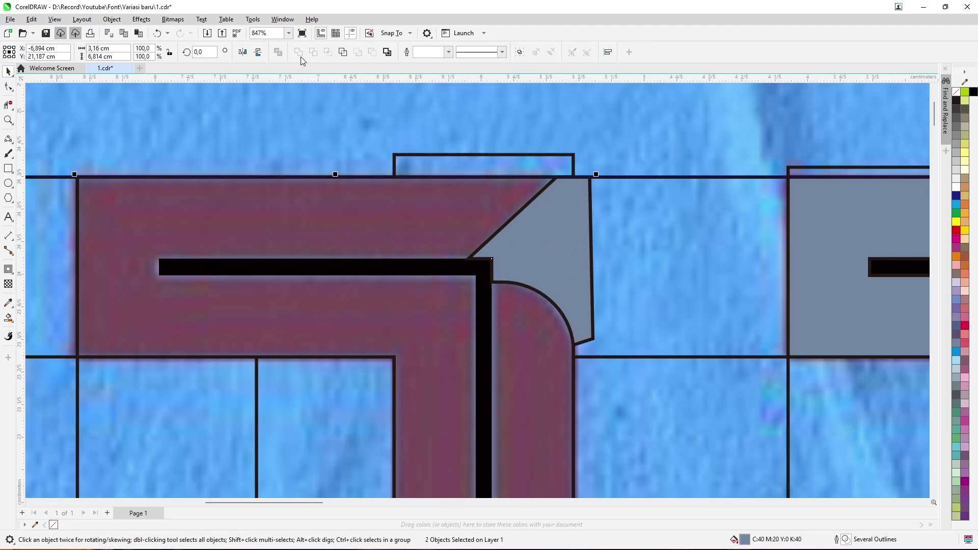
- Trim digit 2's upper-right corner with the notch piece
right_click(338, 243)
key(Escape)
click(313, 52)
- Mirror the notch piece vertically and horizontally, and align it over digit 2's lower-left corner
scroll(356, 285, down, 3)
scroll(285, 311, up, 3)
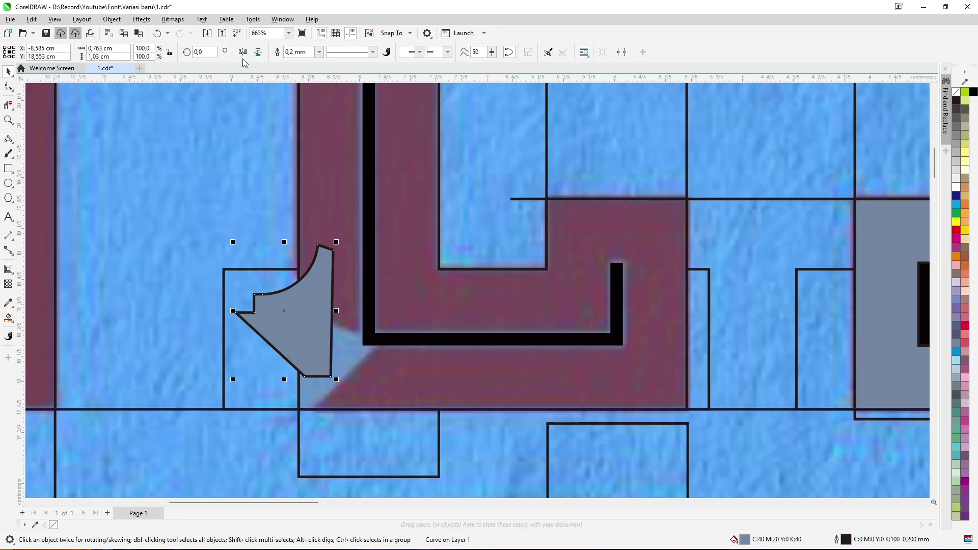
click(242, 52)
scroll(305, 316, up, 1)
scroll(360, 329, up, 2)
drag(360, 328, 393, 343)
scroll(344, 228, down, 2)
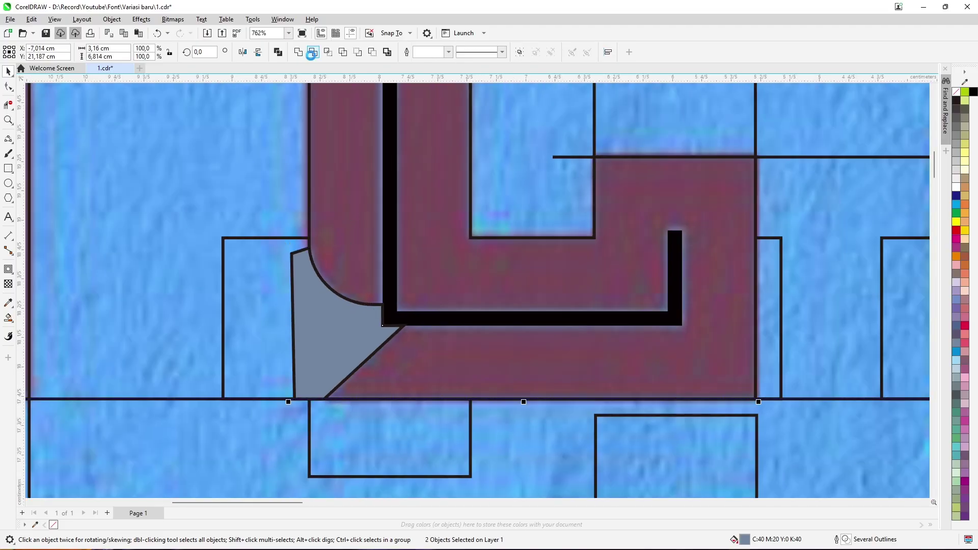
- Trim digit 2's lower-left corner with the notch piece and place the piece between digits 2 and 3
click(312, 52)
scroll(572, 316, down, 3)
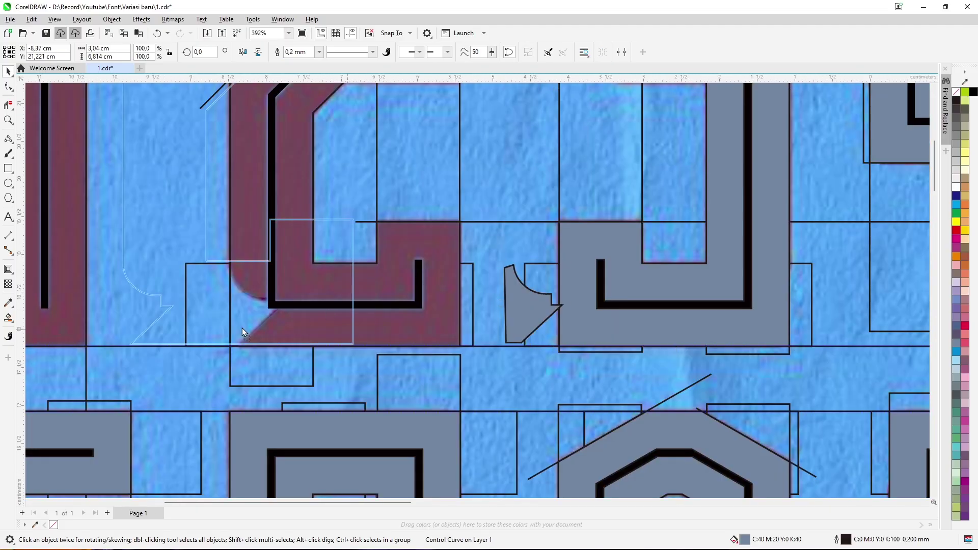
scroll(429, 332, down, 2)
scroll(607, 289, up, 2)
- Apply a uniform transparency to digit 3's filled shape so the artwork shows through
click(607, 289)
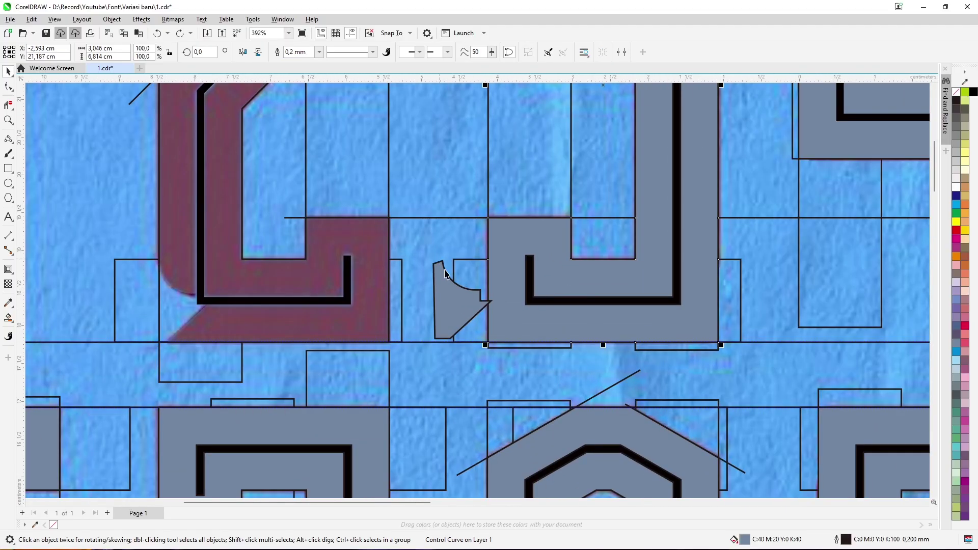
key(ctrl+z)
key(ctrl+z)
key(ctrl+z)
- Mirror the notch piece and align it over digit 3's lower-right corner, matching the inline's corner and the artwork's curve
click(242, 52)
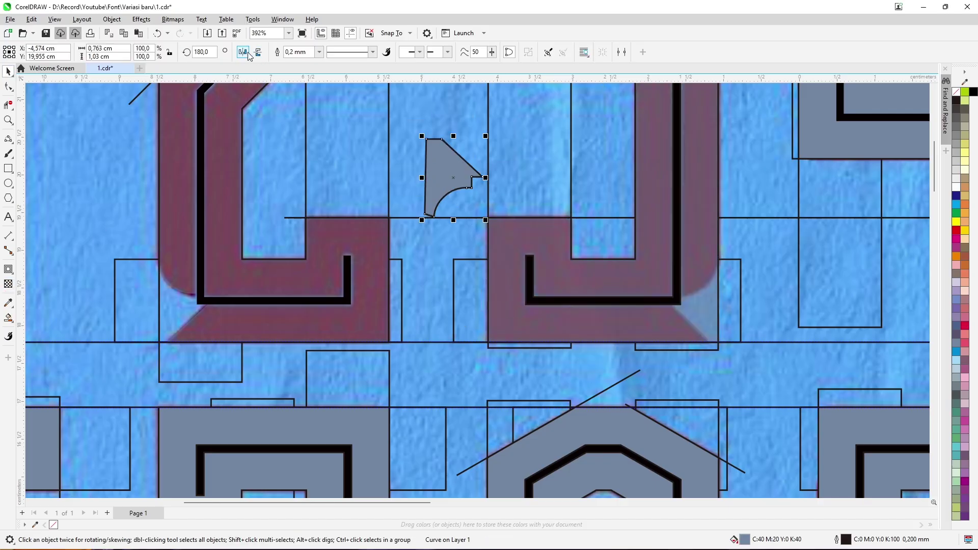
scroll(691, 257, up, 2)
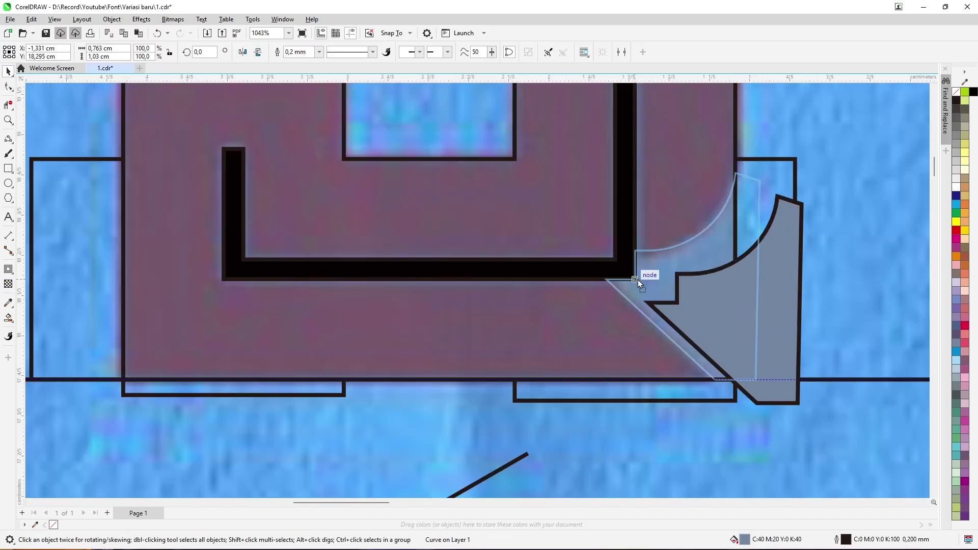
scroll(637, 280, down, 1)
key(space)
click(690, 292)
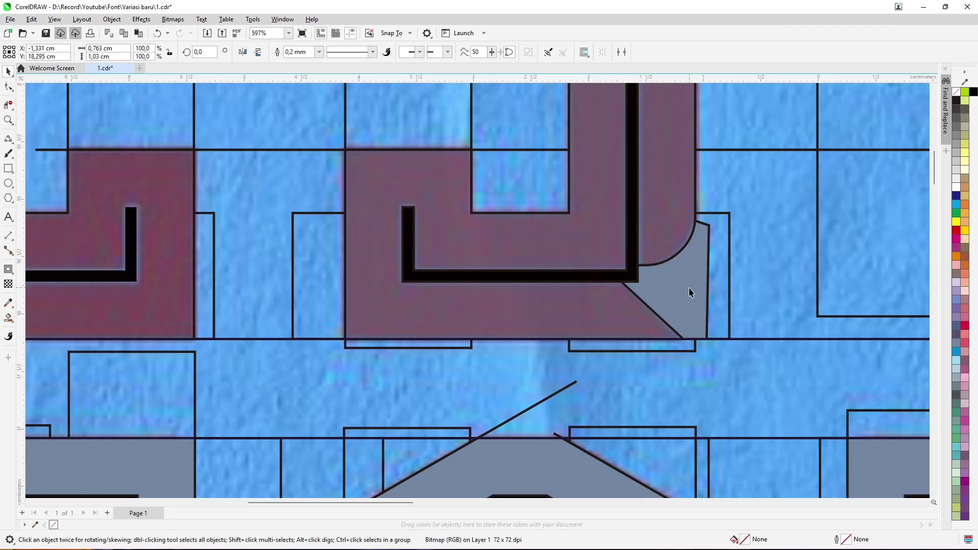
- Break apart digit 3's contour and trim the digit's lower-right corner with the notch piece
right_click(554, 254)
click(520, 273)
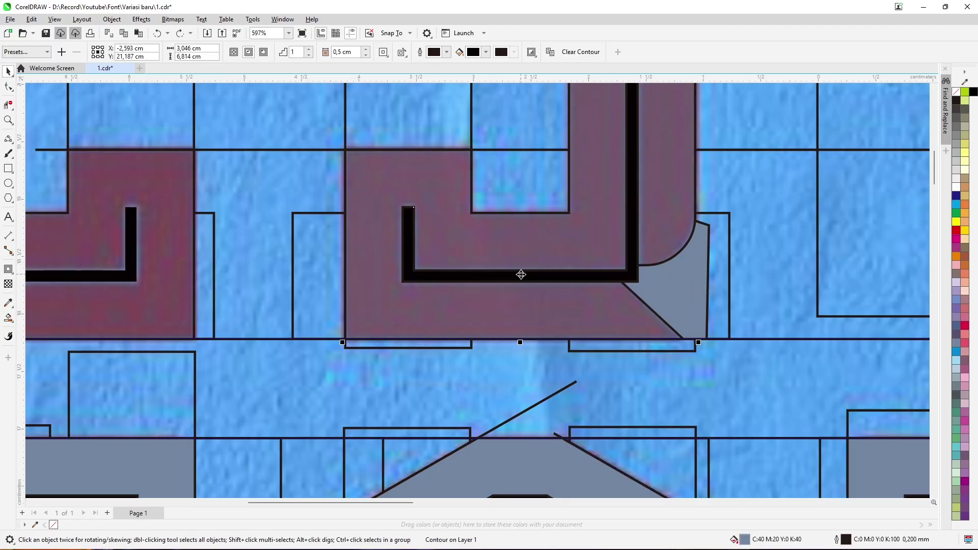
click(321, 56)
- Align the vertically mirrored notch piece over digit 3's upper-right corner and trim the digit with it
scroll(621, 254, down, 3)
scroll(625, 207, up, 4)
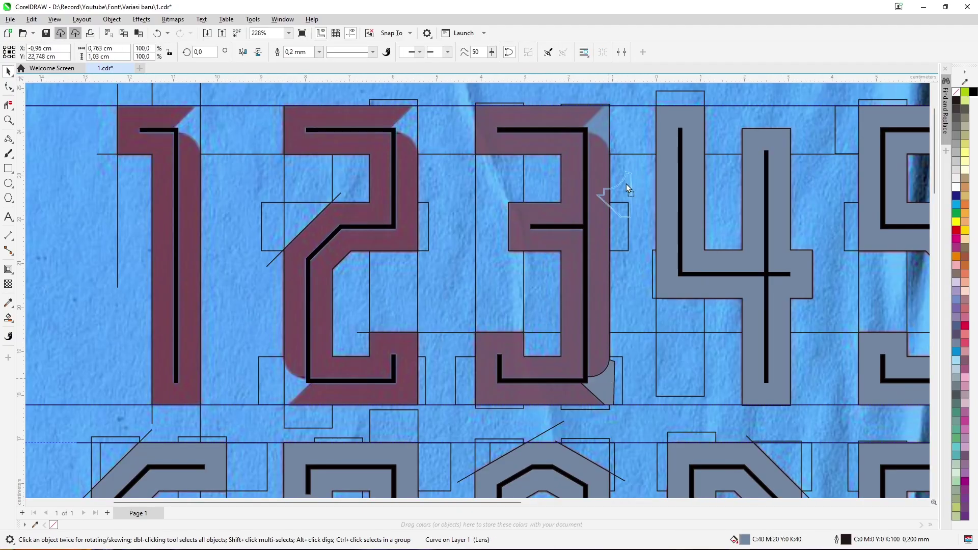
scroll(570, 166, up, 4)
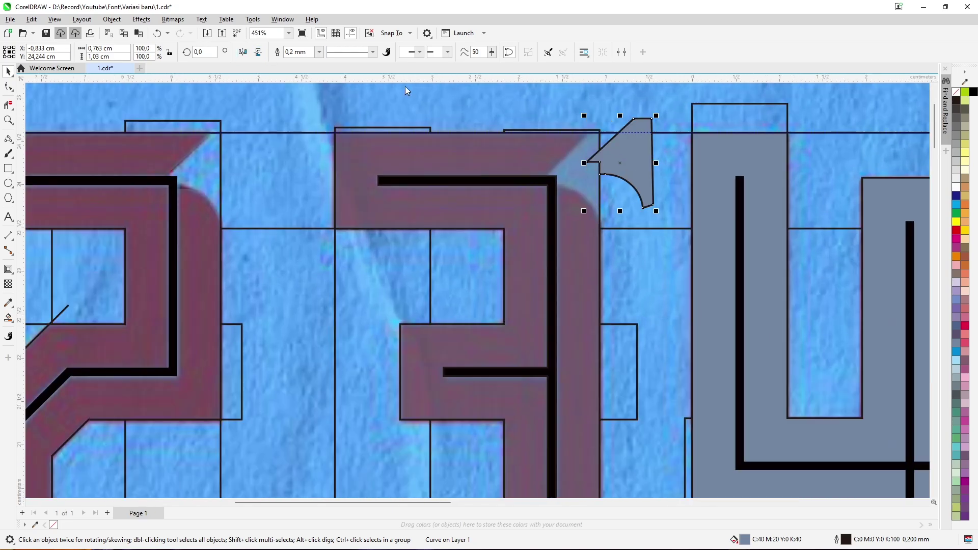
drag(594, 180, 542, 179)
scroll(542, 179, down, 3)
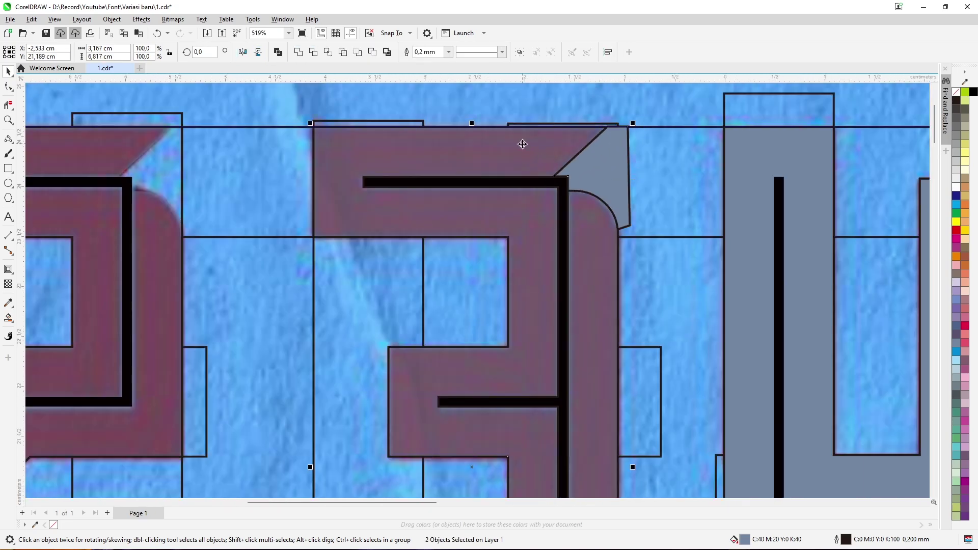
shift+click(524, 175)
drag(703, 224, 706, 221)
- Break apart digit 4's contour and apply a uniform transparency of 62 to its filled shape
right_click(705, 221)
click(546, 106)
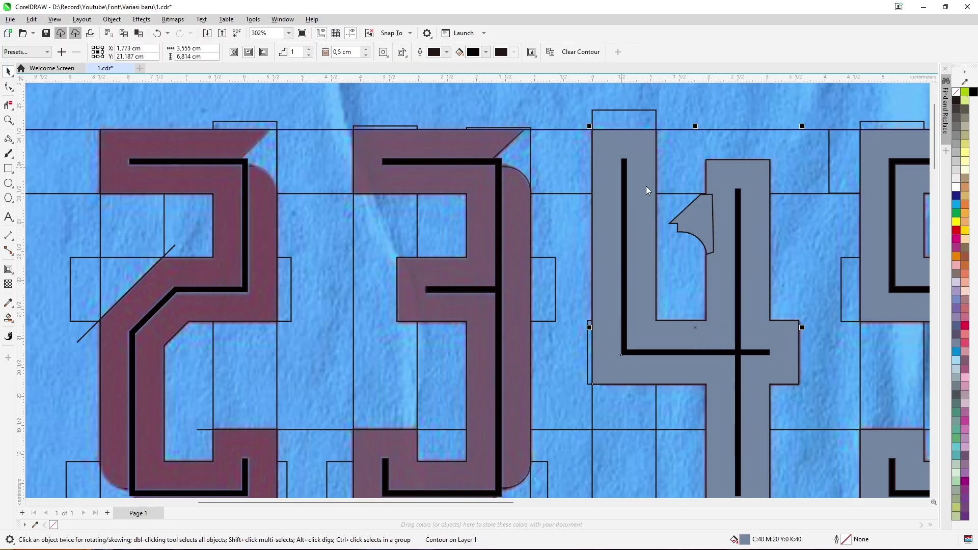
scroll(572, 382, down, 2)
click(447, 334)
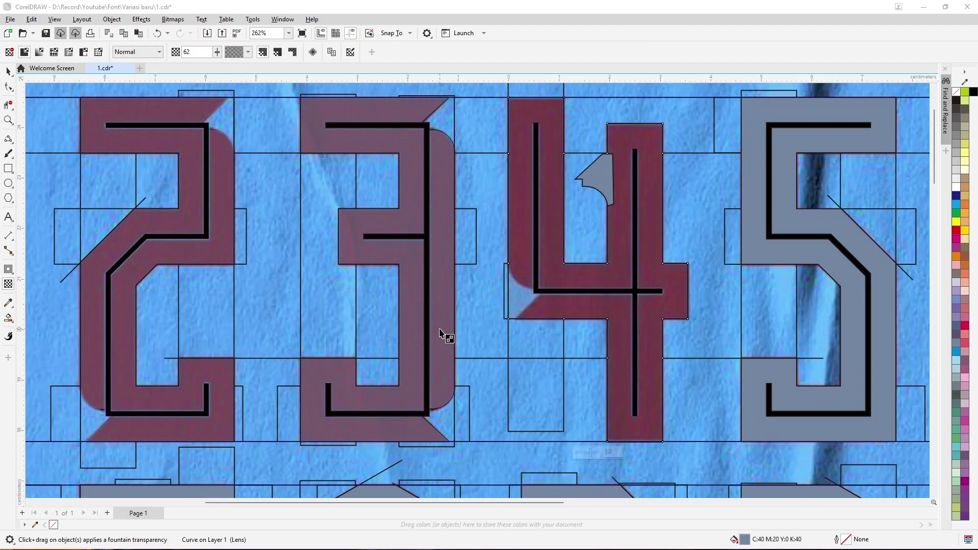
- Align the notch piece, mirrored both ways, over digit 4's lower-left corner, and trim the digit with it
scroll(628, 178, up, 2)
click(242, 52)
scroll(450, 288, up, 2)
drag(574, 355, 560, 332)
scroll(573, 356, up, 2)
scroll(561, 332, down, 2)
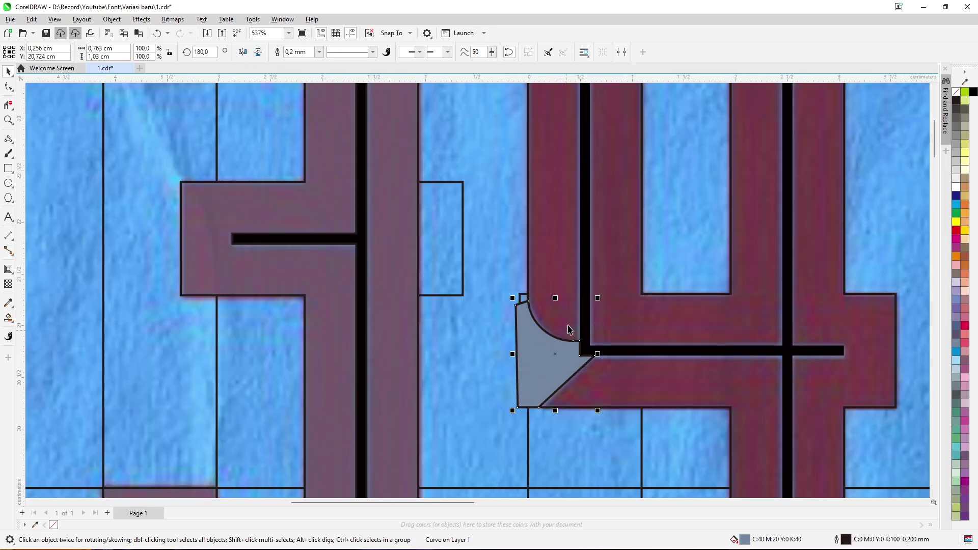
scroll(453, 318, down, 4)
scroll(560, 305, up, 1)
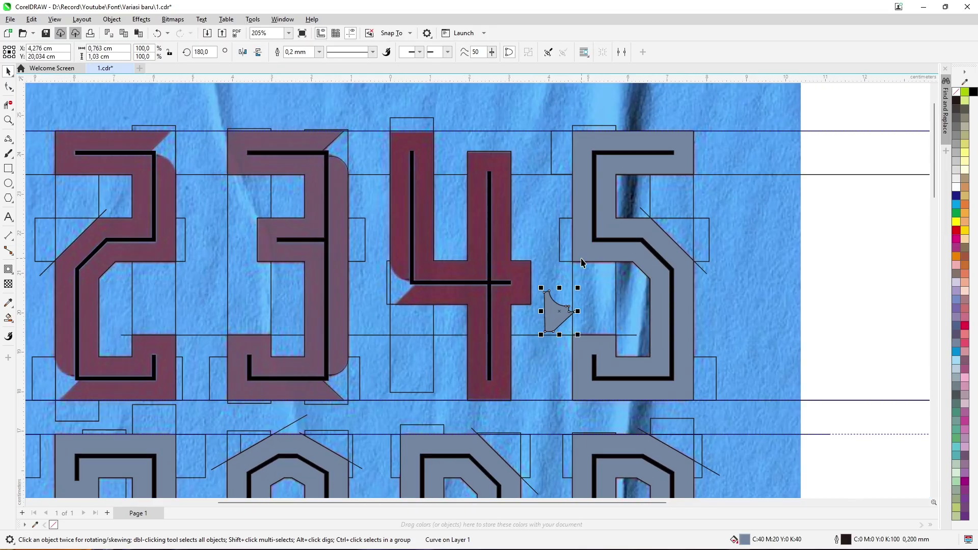
- Break apart digit 5's contour and apply a uniform transparency of 47 to its filled shape
click(597, 239)
key(ctrl+k)
click(8, 284)
click(469, 290)
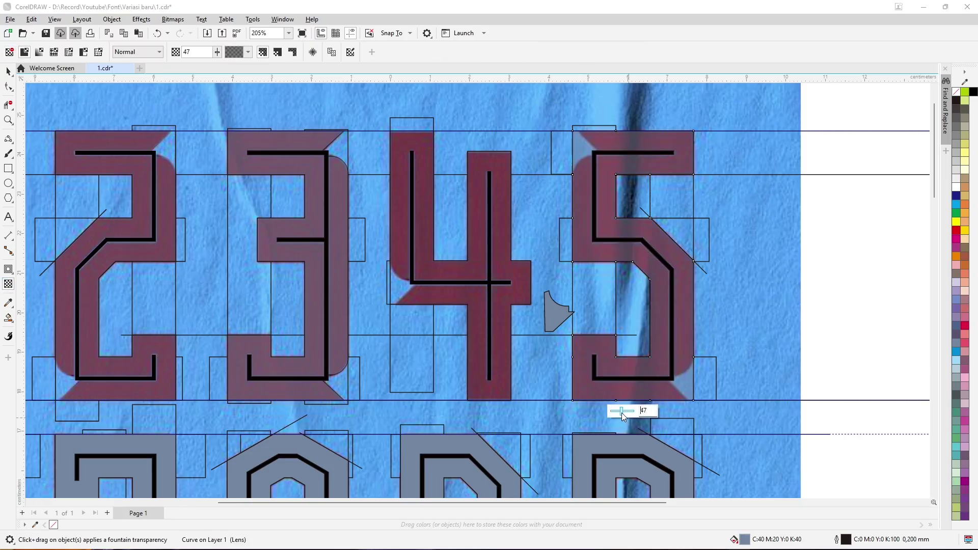
- Trim digit 5's upper-left corner with the vertically mirrored notch piece and move the piece beside the digit's lower-right corner
scroll(601, 133, up, 3)
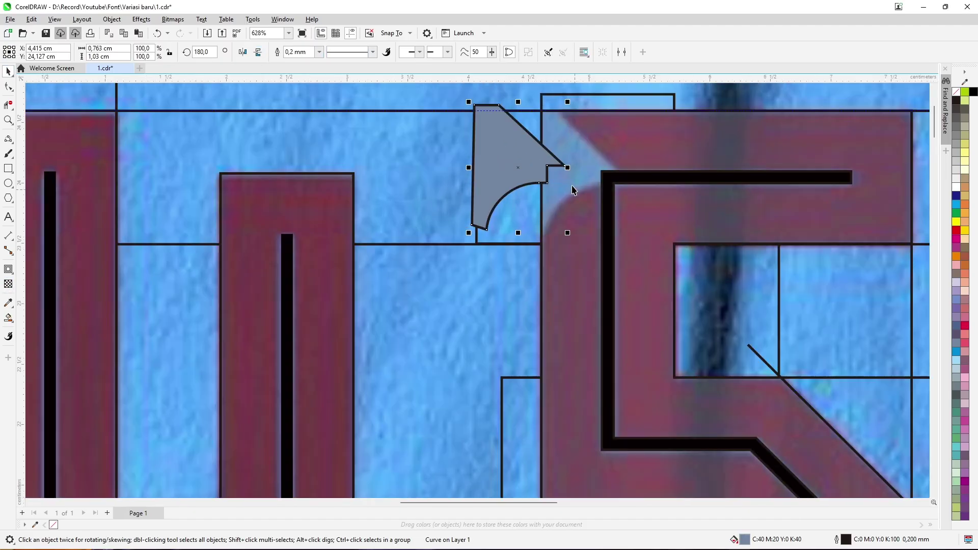
drag(602, 173, 678, 412)
scroll(487, 156, down, 3)
scroll(677, 412, down, 3)
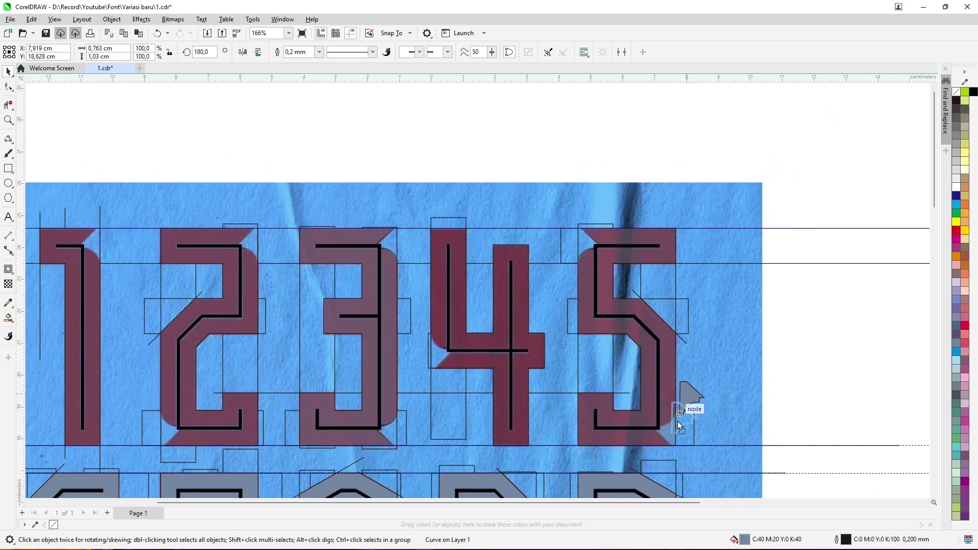
- Mirror the notch piece, align it over digit 5's lower-right corner and trim the digit with it
scroll(677, 412, up, 3)
click(258, 52)
scroll(672, 433, up, 2)
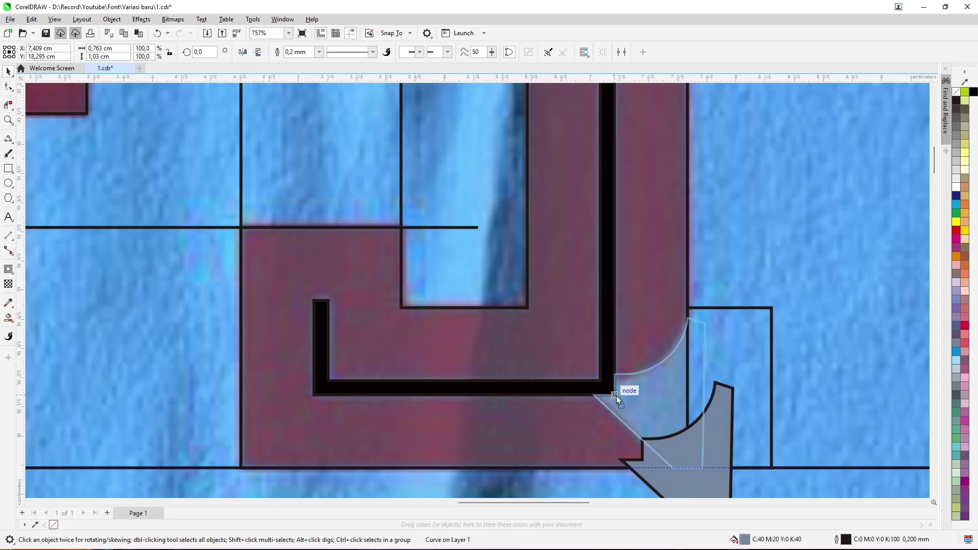
drag(616, 396, 614, 394)
scroll(676, 337, down, 5)
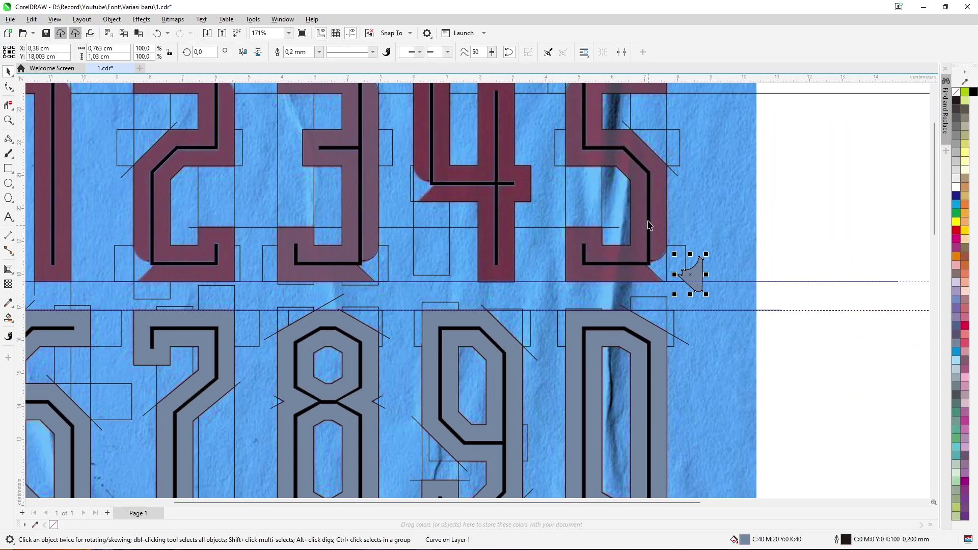
- Move the notch piece beside digit 6 and apply a uniform transparency to digit 6's filled shape
scroll(760, 233, up, 3)
scroll(759, 233, down, 4)
key(ctrl+z)
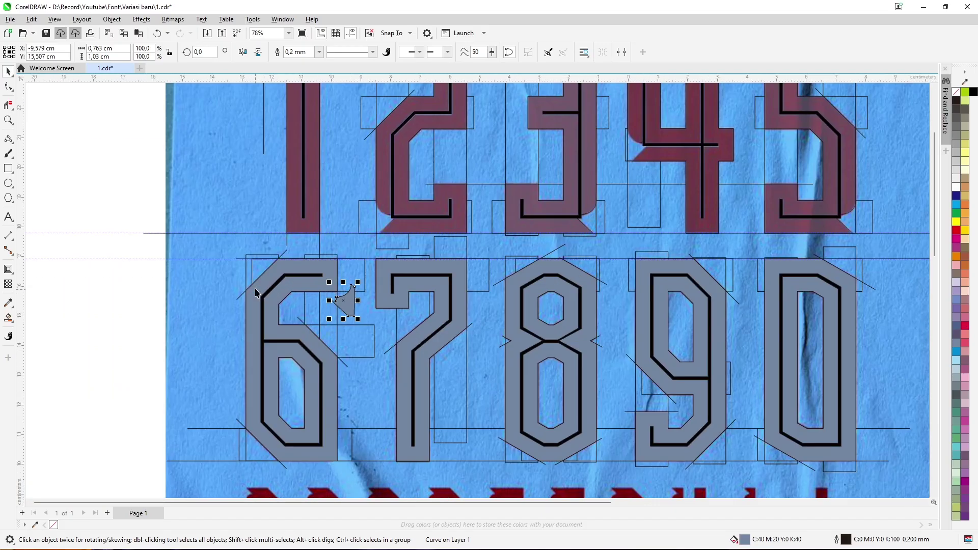
scroll(297, 305, up, 2)
click(8, 283)
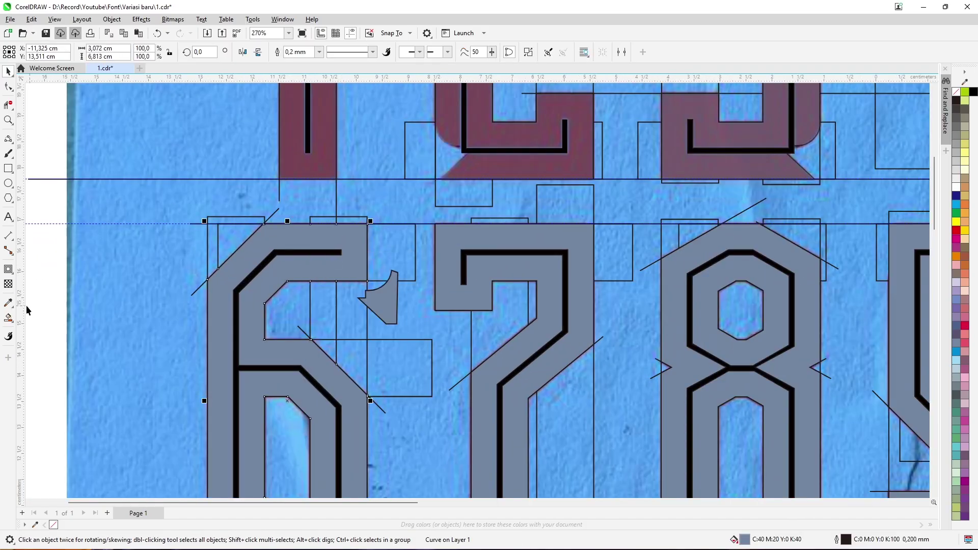
click(283, 224)
click(8, 73)
- Align the notch piece over digit 6's lower-right corner and trim the digit with it
scroll(312, 212, down, 2)
scroll(264, 344, up, 5)
mouse_move(264, 345)
mouse_down()
mouse_move(320, 395)
mouse_move(275, 356)
mouse_up()
scroll(284, 349, down, 3)
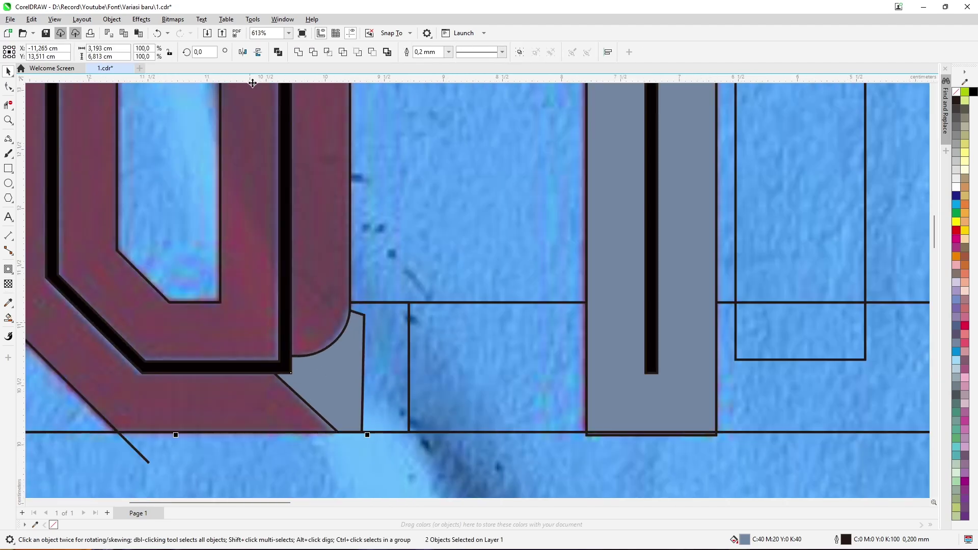
scroll(375, 338, down, 2)
- Break apart digit 7's contour and apply a uniform transparency to its filled shape
right_click(443, 254)
key(Escape)
scroll(340, 190, down, 2)
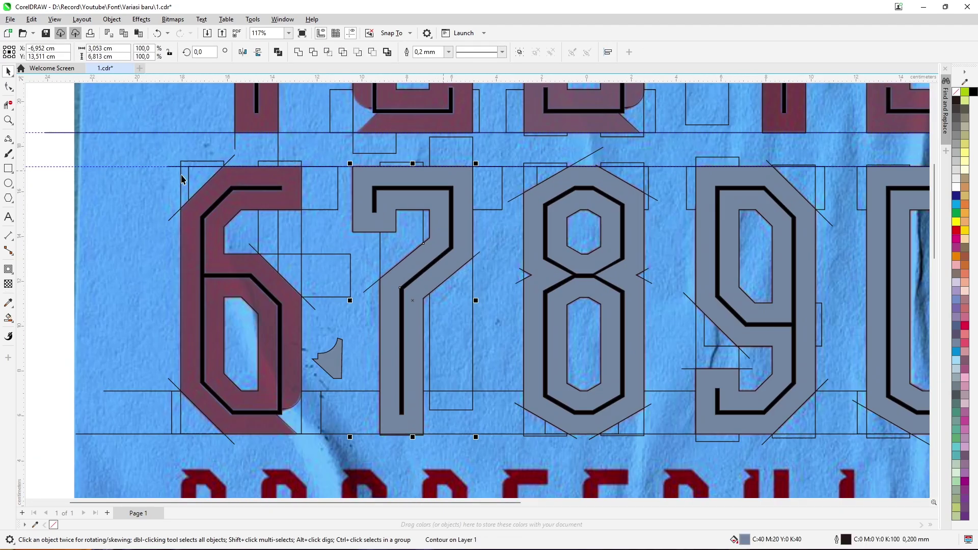
key(Delete)
- Align the vertically mirrored notch piece over digit 7's upper-right corner and trim the digit with it
drag(328, 359, 291, 181)
scroll(484, 164, up, 2)
scroll(481, 170, up, 2)
click(417, 193)
shift+click(306, 179)
scroll(478, 210, down, 5)
- Apply a uniform transparency to digit 8's filled shape
click(505, 219)
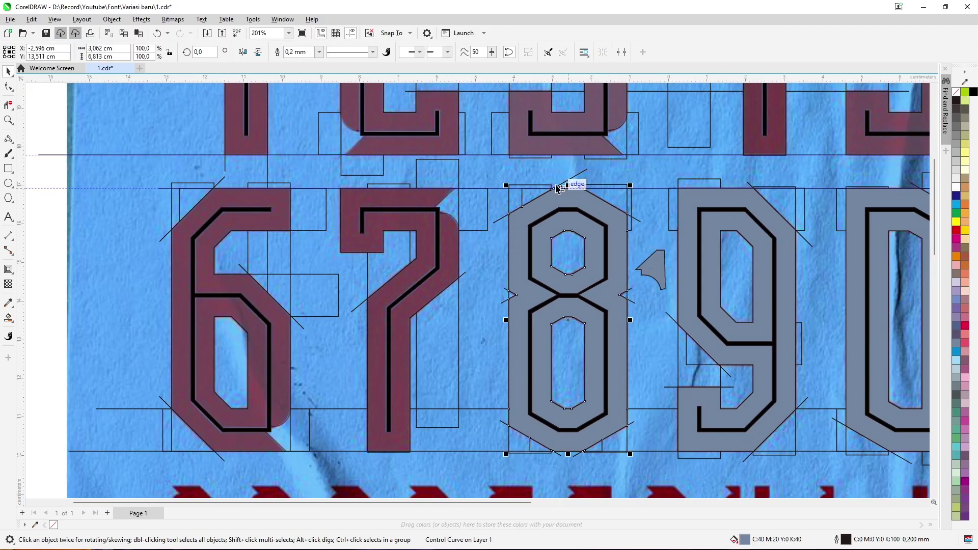
shift+click(563, 210)
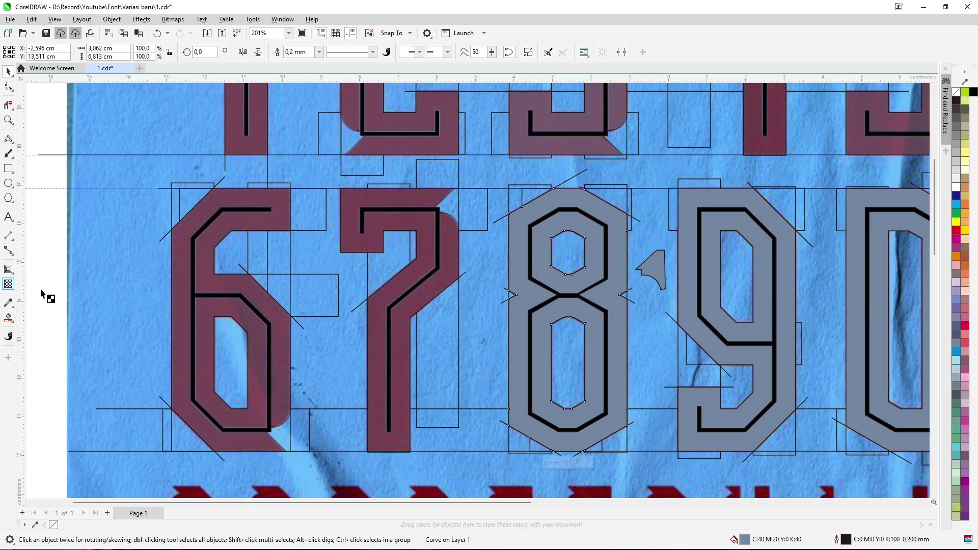
scroll(704, 280, down, 4)
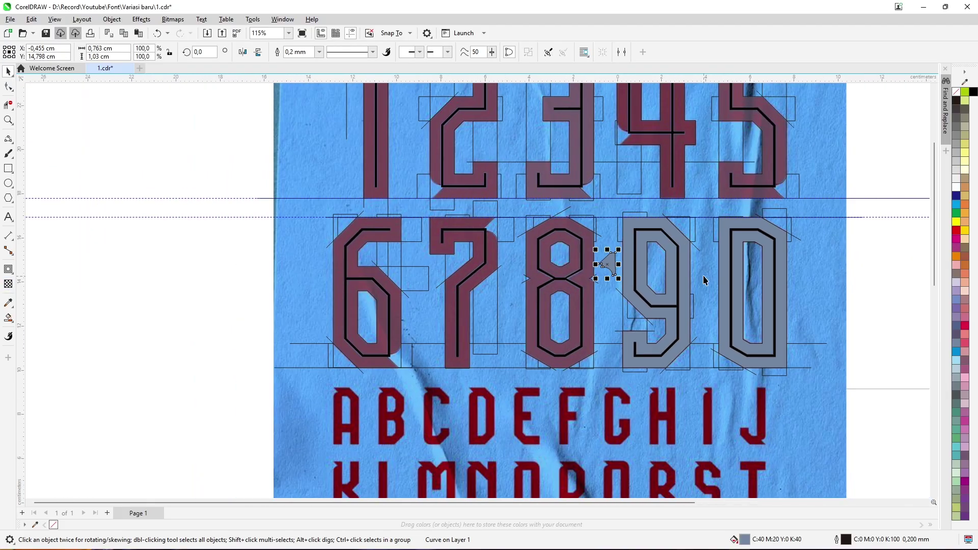
- Break apart digit 9's contour and apply a uniform transparency to its filled shape
scroll(705, 280, up, 3)
right_click(664, 252)
key(Escape)
key(t)
scroll(555, 411, down, 1)
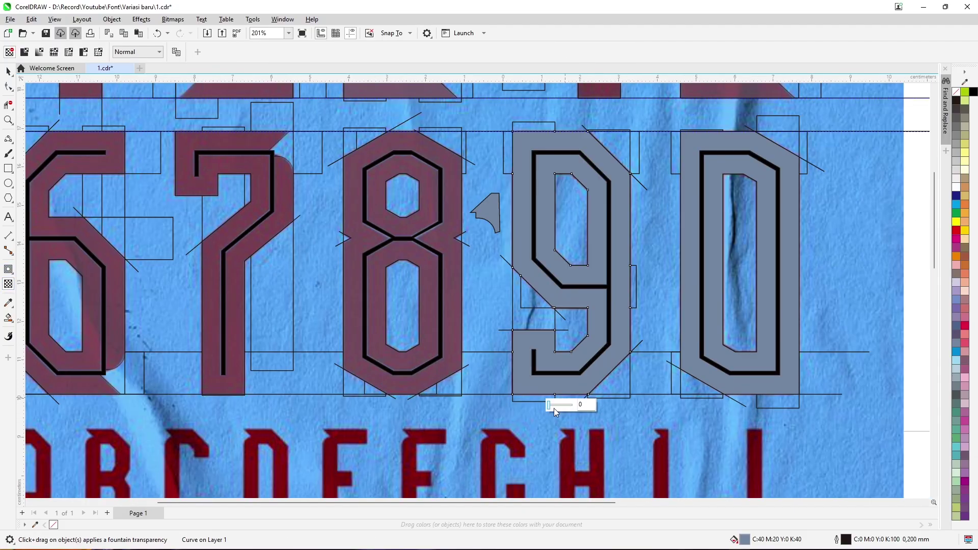
key(space)
- Mirror the notch piece horizontally, align it over digit 9's upper-left corner and trim the digit with it
scroll(484, 291, up, 1)
click(243, 52)
click(258, 51)
scroll(514, 133, up, 1)
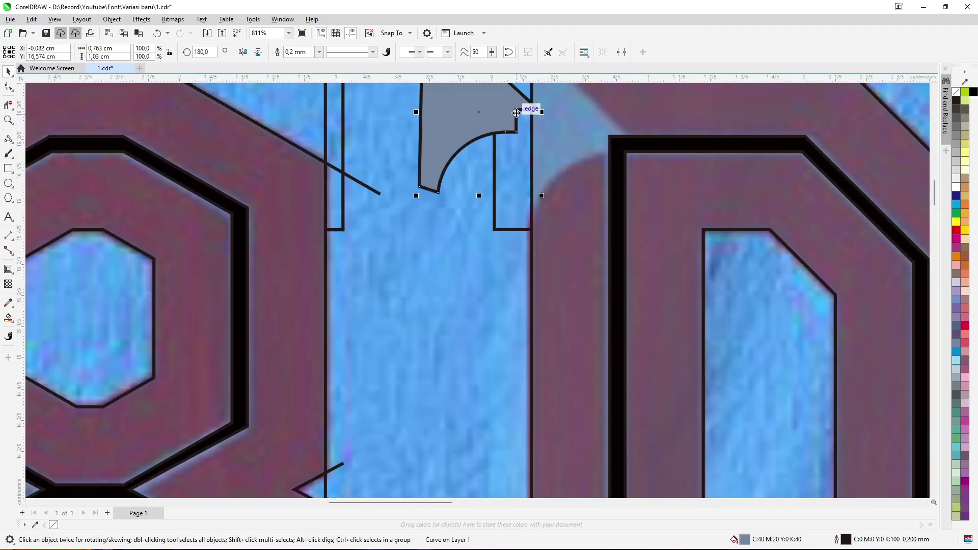
scroll(601, 142, down, 1)
click(510, 349)
scroll(517, 161, down, 1)
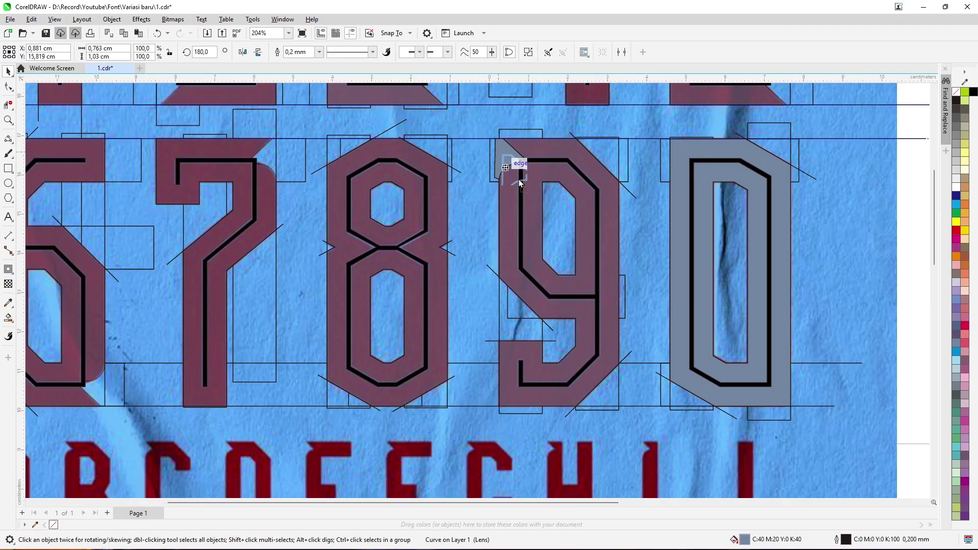
- Break apart digit 0's contour and apply a uniform transparency to its filled shape
click(689, 207)
right_click(690, 207)
click(708, 212)
key(space)
scroll(469, 310, down, 1)
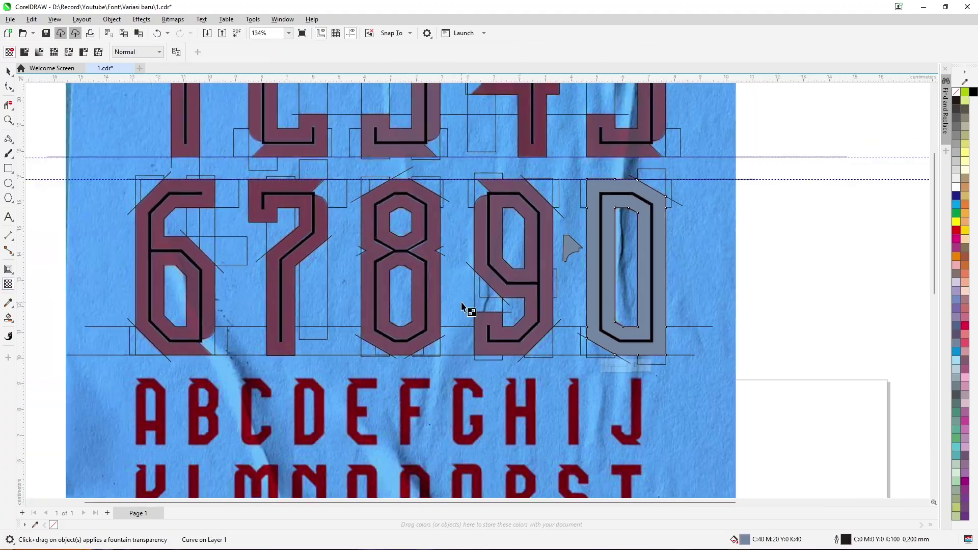
key(space)
- Align the notch piece over digit 0's upper-left corner and trim the digit with it
scroll(589, 153, up, 1)
scroll(590, 153, down, 1)
click(579, 143)
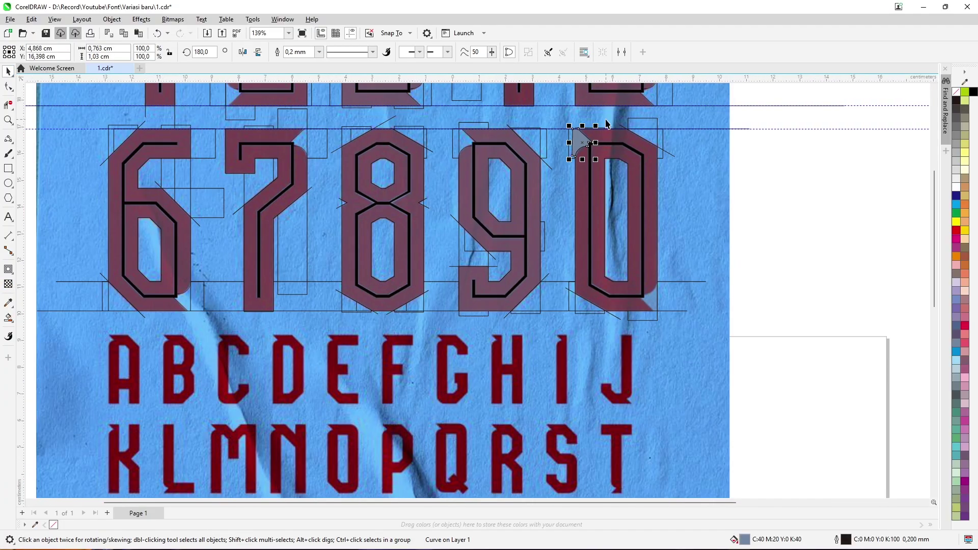
scroll(583, 163, up, 3)
shift+click(583, 163)
scroll(583, 163, down, 1)
scroll(454, 205, down, 2)
- Move the notch piece, mirrored both ways, over digit 0's lower-right corner and trim the digit with it
drag(454, 205, 561, 381)
click(243, 52)
scroll(560, 367, up, 1)
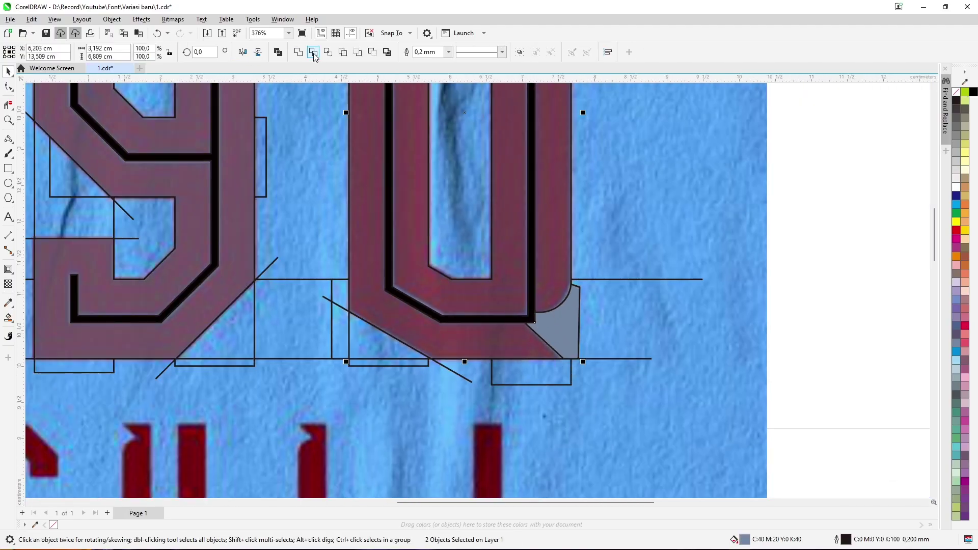
click(313, 53)
- Group digit 0's filled shape with its inline and move the group to the empty area right of the artwork
scroll(629, 241, down, 5)
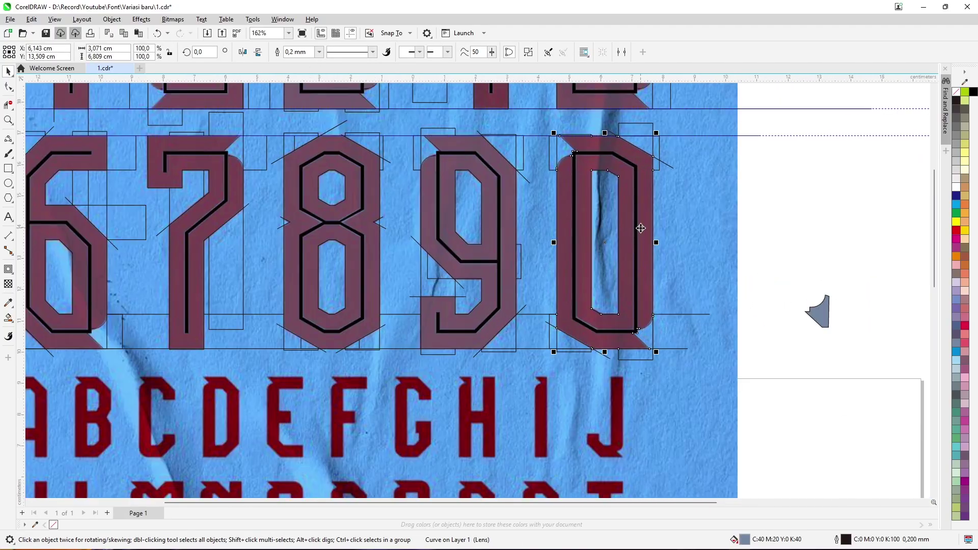
scroll(817, 233, up, 3)
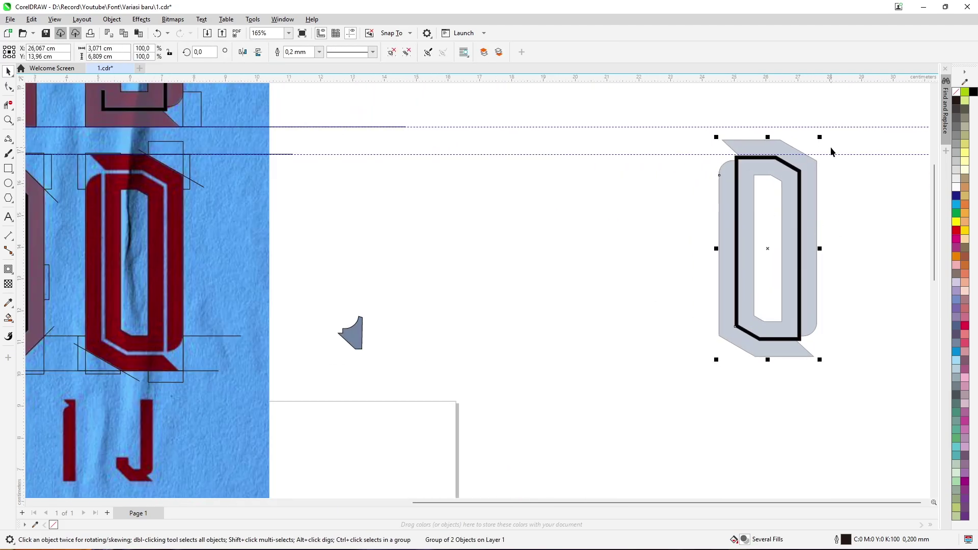
- Trim digit 0's filled shape with its inline and move the inline off the digit
scroll(815, 179, up, 1)
click(664, 173)
click(321, 53)
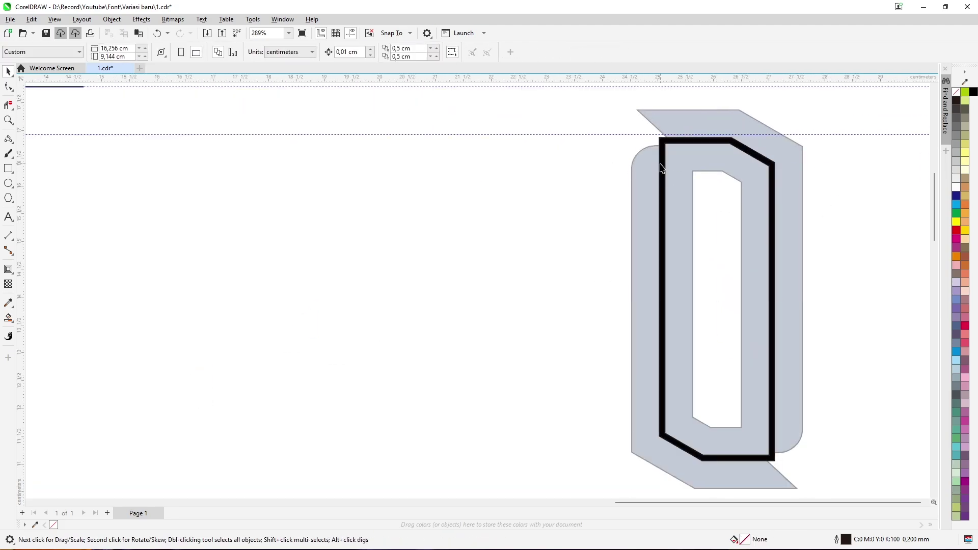
drag(661, 163, 483, 205)
- Remove digit 0's transparency and fill it red without an outline
click(781, 159)
click(8, 284)
click(956, 307)
click(964, 161)
click(956, 230)
key(space)
- Trim digit 9 with its inline and place it, without an outline, beside the red digit 0
scroll(450, 224, down, 4)
drag(450, 225, 104, 220)
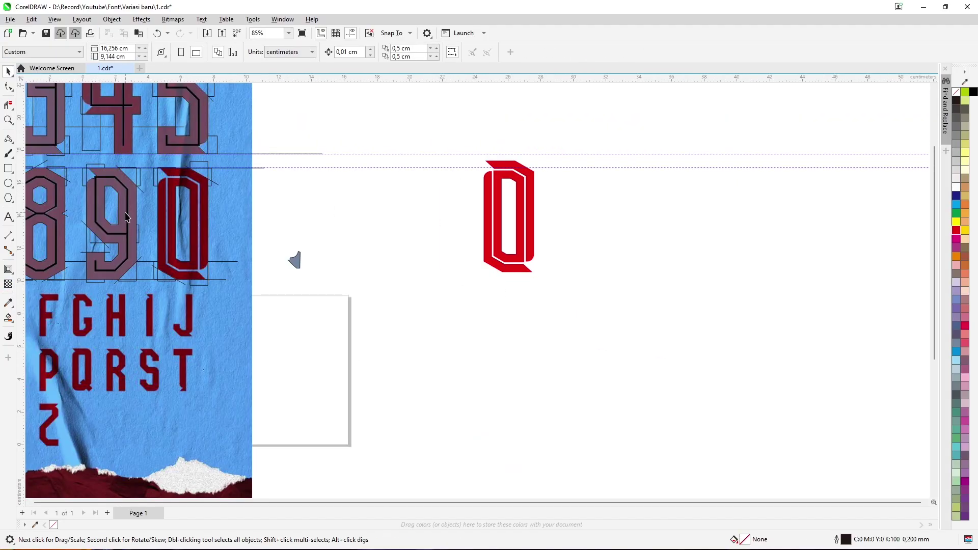
scroll(135, 212, up, 4)
click(313, 52)
scroll(279, 229, down, 2)
drag(163, 153, 744, 151)
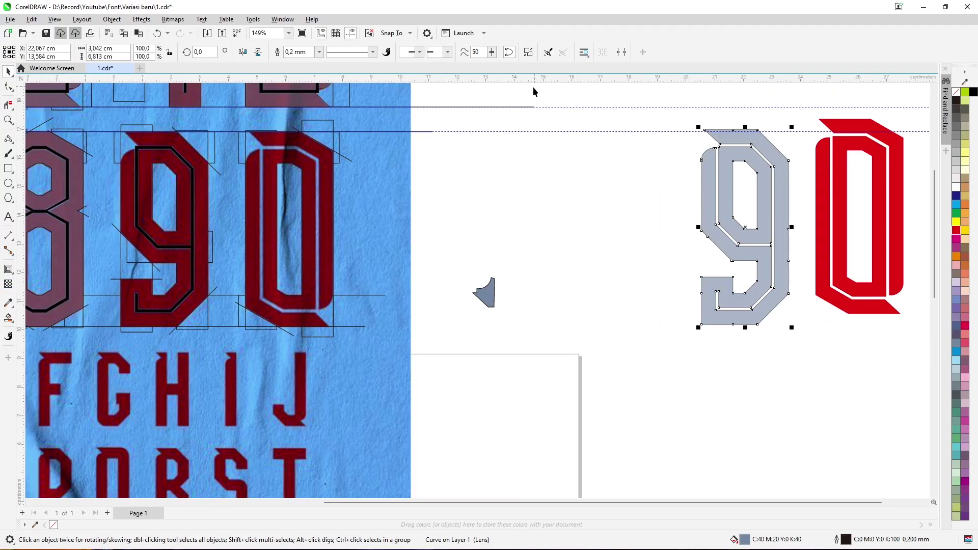
scroll(881, 257, down, 1)
scroll(881, 257, up, 4)
drag(798, 264, 701, 217)
- Trim digit 8 with its inline and place it, without an outline, beside digit 9
scroll(701, 222, down, 3)
scroll(696, 286, up, 2)
click(391, 241)
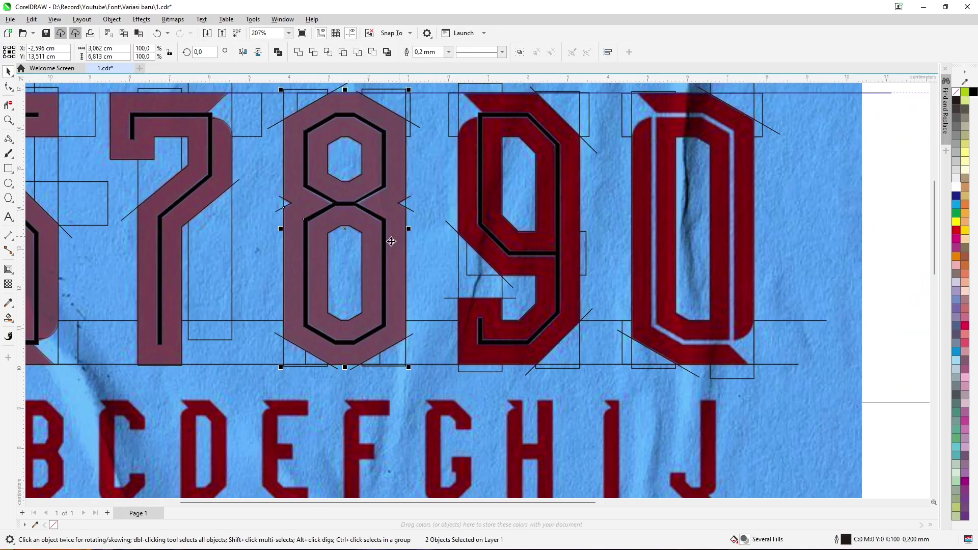
drag(402, 163, 846, 183)
scroll(866, 201, down, 3)
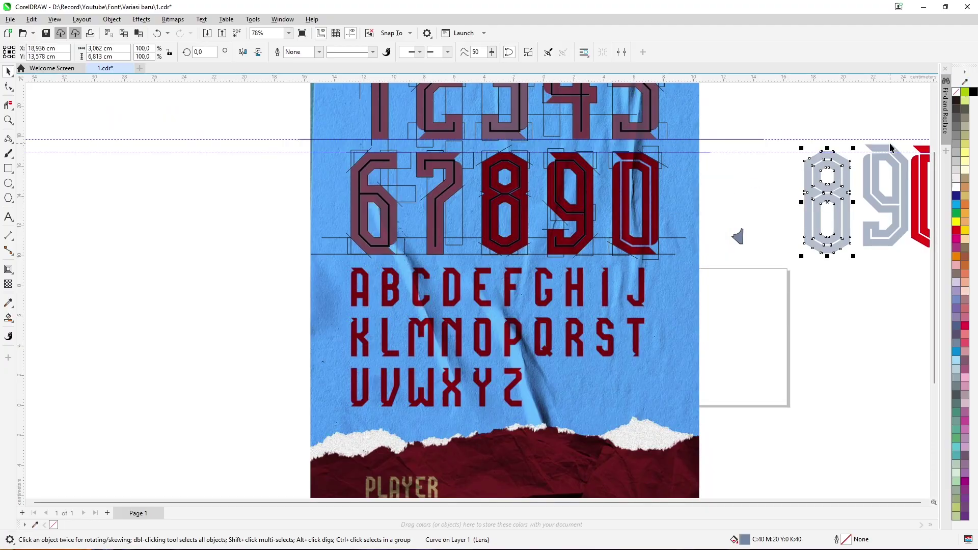
- Adjust the corner nodes along the upper edge of the gap at digit 8's centre to even out the inline cut
scroll(799, 196, up, 4)
key(F10)
scroll(730, 212, up, 5)
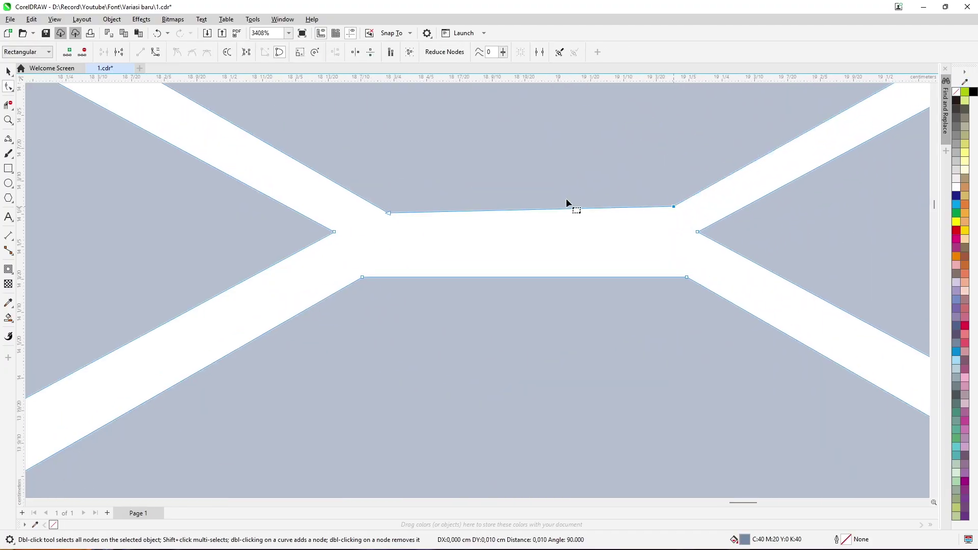
drag(391, 207, 411, 262)
scroll(410, 242, down, 2)
scroll(411, 262, down, 2)
scroll(515, 228, up, 1)
mouse_move(515, 229)
mouse_down()
mouse_move(538, 234)
mouse_move(513, 233)
mouse_up()
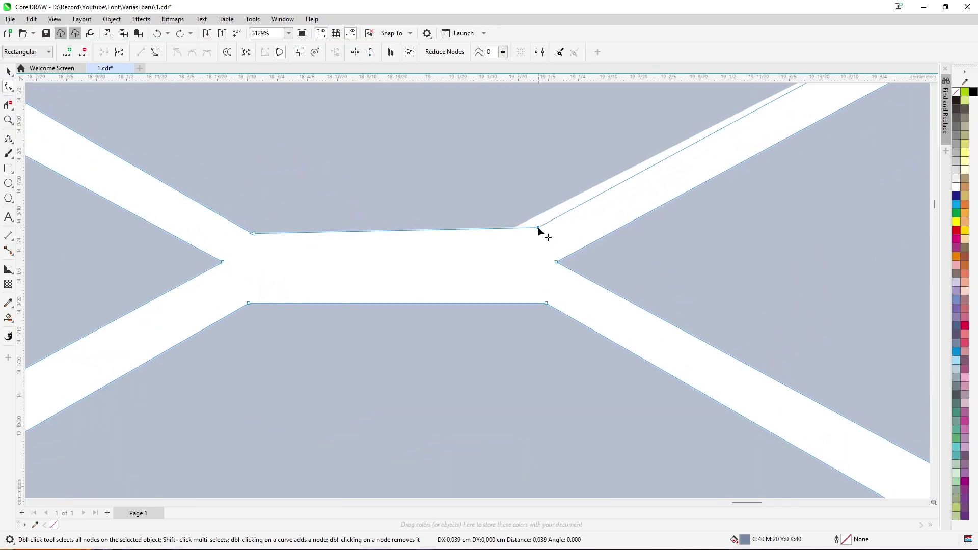
scroll(465, 262, down, 4)
scroll(330, 314, up, 3)
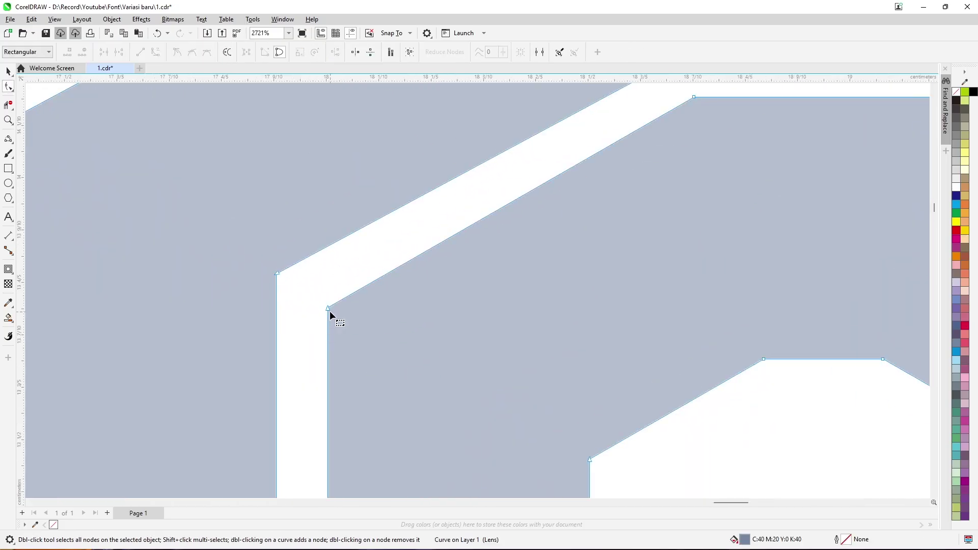
scroll(346, 290, down, 2)
scroll(576, 299, down, 3)
key(space)
scroll(589, 308, down, 5)
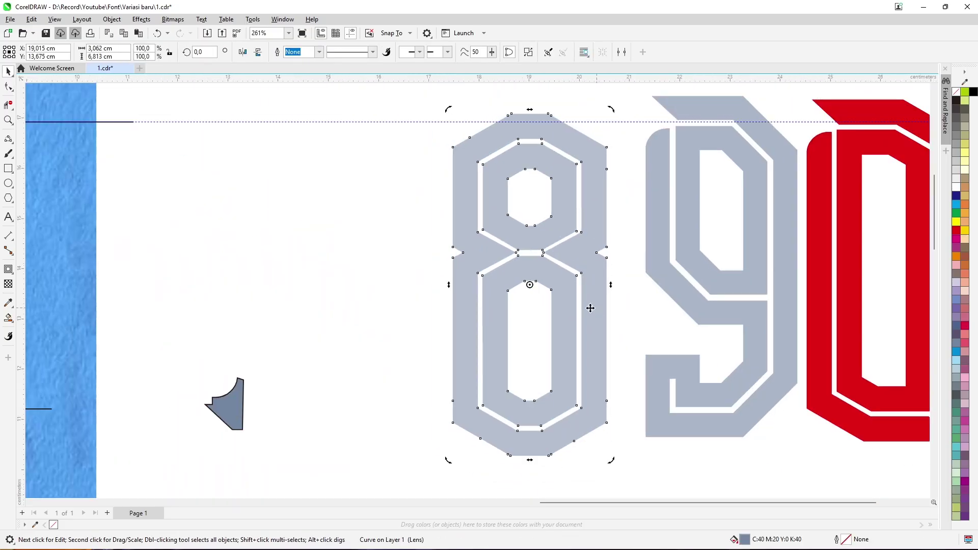
- Trim digit 7 with its inline and move it off the artwork beside digit 8
scroll(697, 249, down, 1)
scroll(292, 252, up, 5)
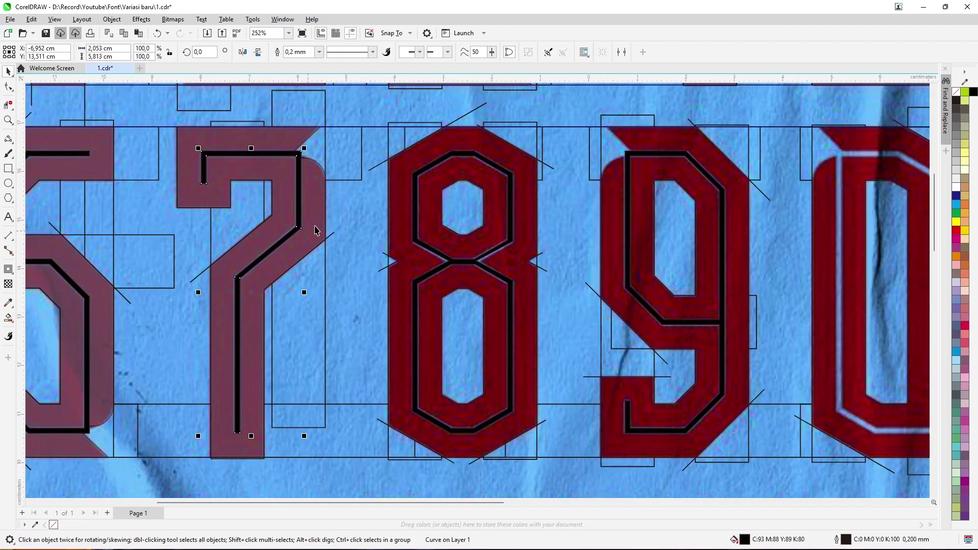
click(318, 148)
scroll(321, 203, down, 5)
drag(318, 147, 601, 186)
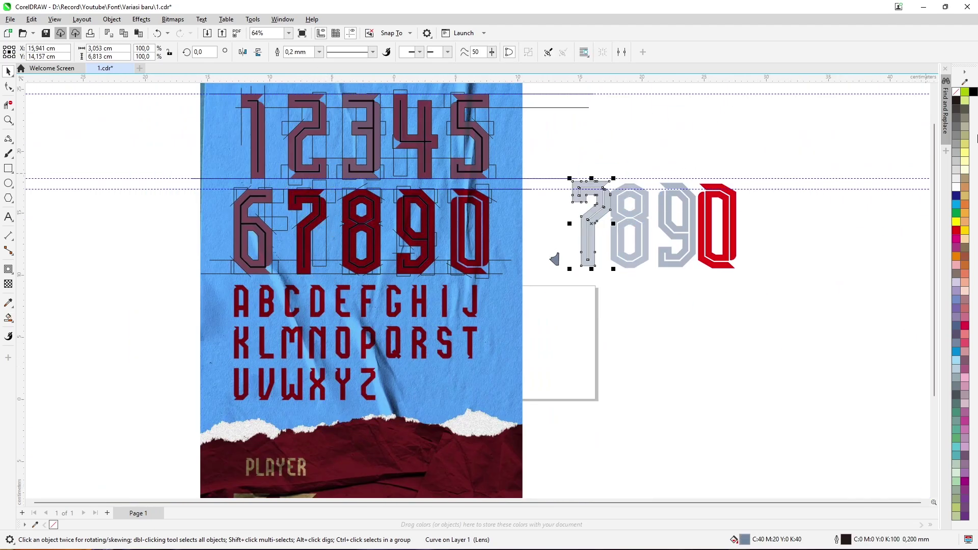
- Trim digit 6 with its inline and move it off the artwork, above the row of digits 7 to 0
scroll(611, 201, up, 5)
scroll(611, 201, down, 5)
scroll(293, 234, up, 6)
click(293, 234)
scroll(293, 234, down, 6)
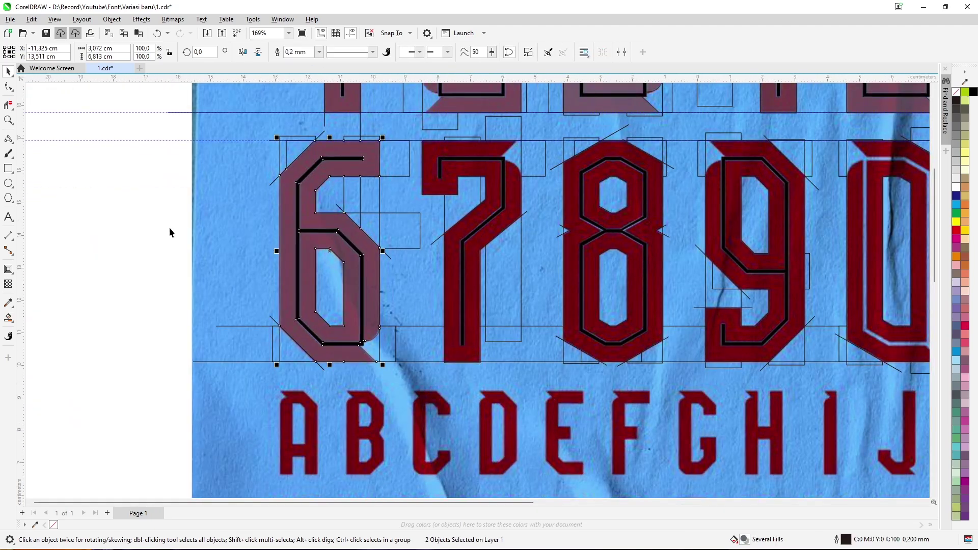
scroll(266, 266, up, 2)
drag(267, 266, 697, 166)
- Trim digits 5 and 4 with their inlines and place them, without outlines, in front of digit 6
scroll(312, 170, up, 2)
click(270, 185)
scroll(270, 185, down, 1)
drag(270, 185, 580, 175)
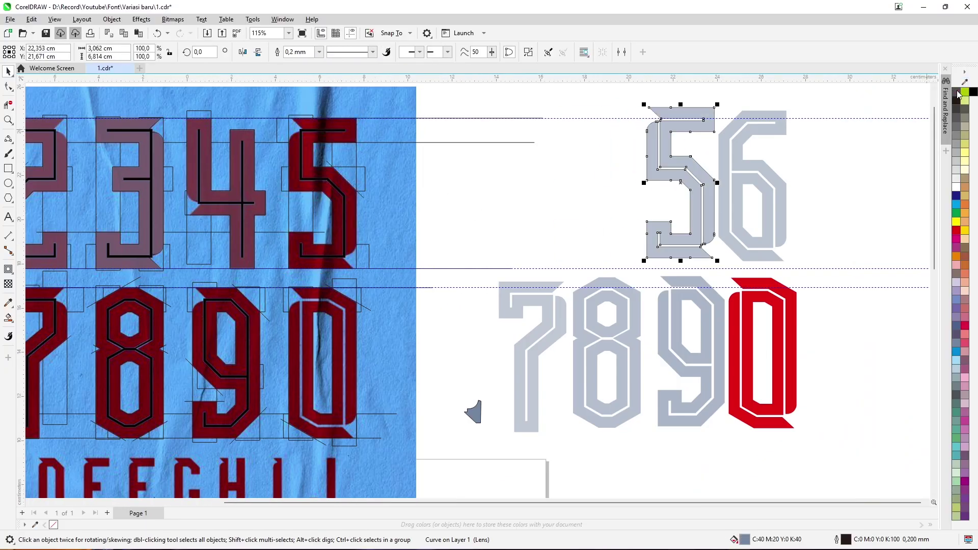
click(224, 206)
drag(253, 172, 632, 165)
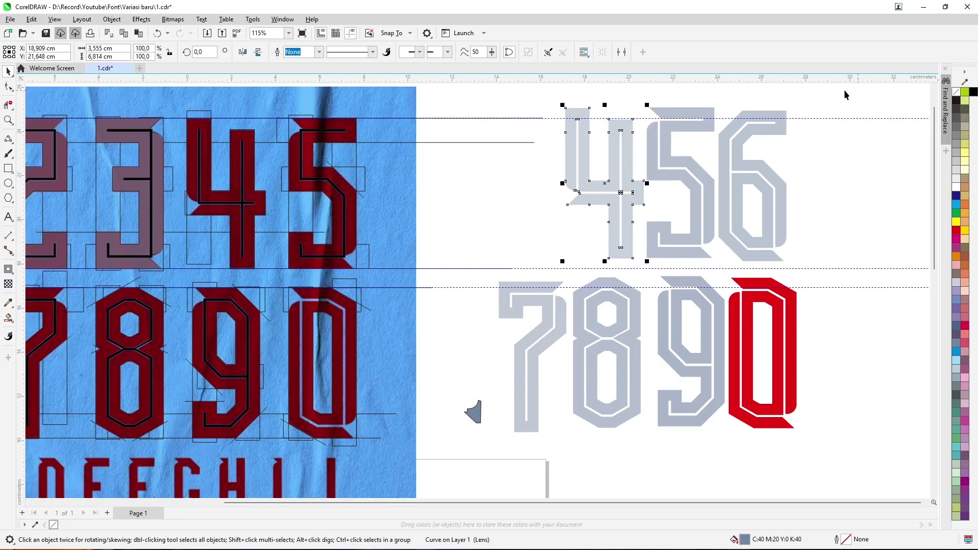
- Trim digit 3 with its inline and place it, without an outline, in front of digit 4
scroll(566, 180, up, 1)
scroll(629, 206, down, 3)
scroll(305, 168, up, 2)
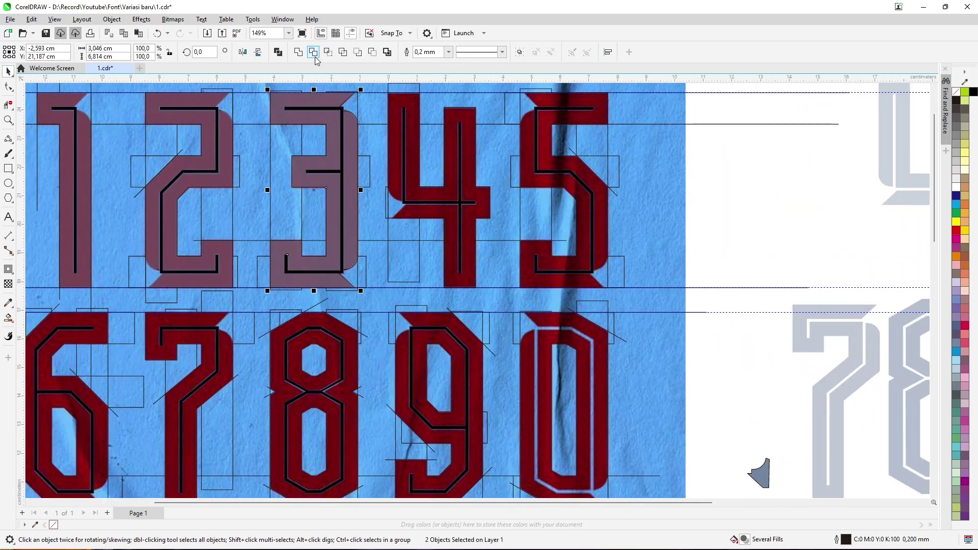
scroll(375, 172, down, 1)
drag(344, 173, 634, 175)
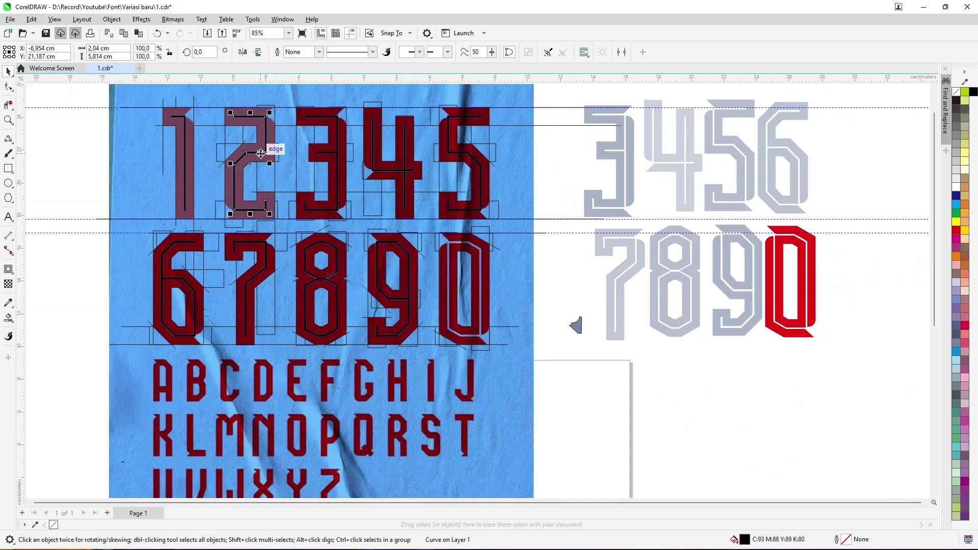
- Trim digit 2 with its inline and move it to the empty area beyond digit 6
scroll(260, 157, up, 1)
scroll(260, 157, down, 1)
drag(258, 163, 802, 163)
scroll(320, 198, down, 1)
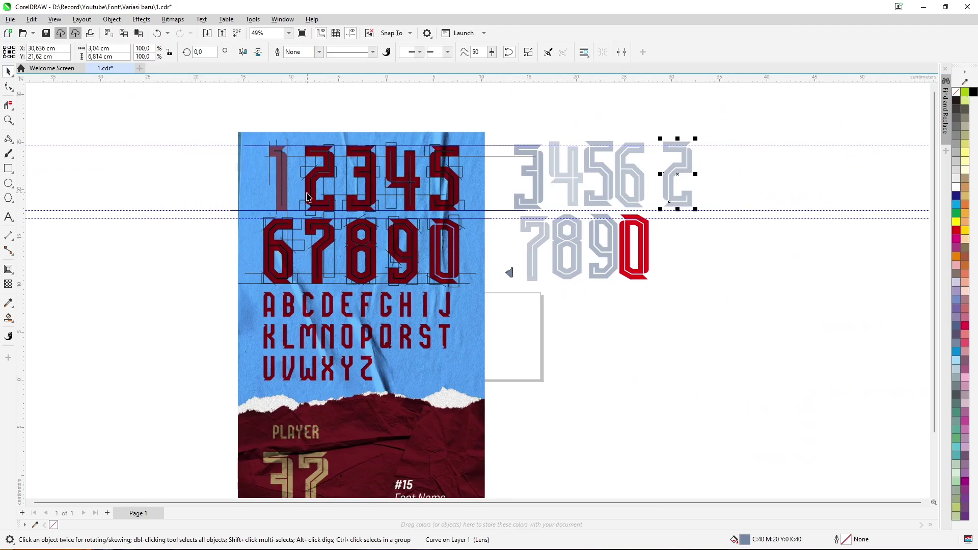
- Trim digit 1 with its inline and place it, without an outline, next to digit 2
scroll(320, 197, up, 3)
click(283, 193)
scroll(663, 179, down, 4)
drag(286, 121, 817, 183)
scroll(896, 212, up, 3)
scroll(861, 179, down, 2)
scroll(818, 183, up, 1)
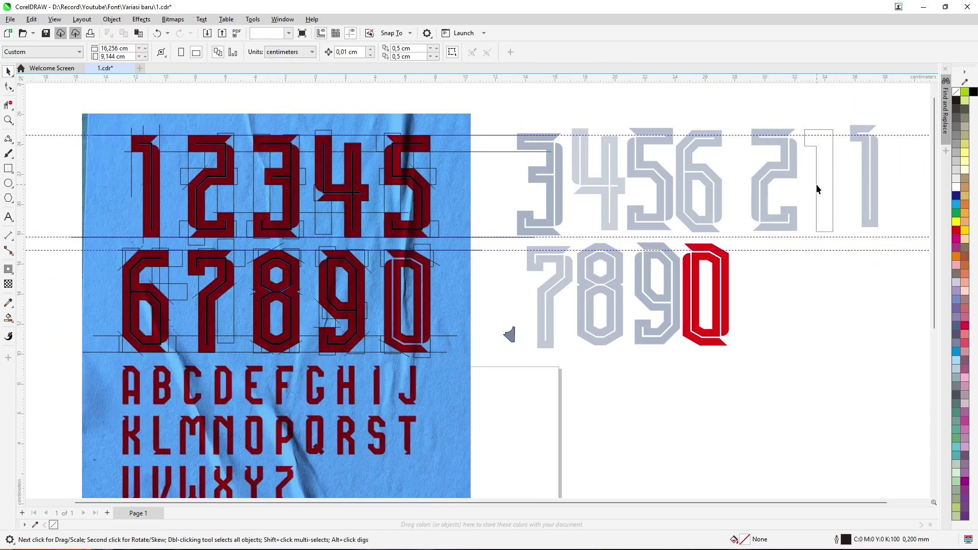
scroll(814, 185, up, 2)
scroll(869, 162, down, 4)
click(8, 284)
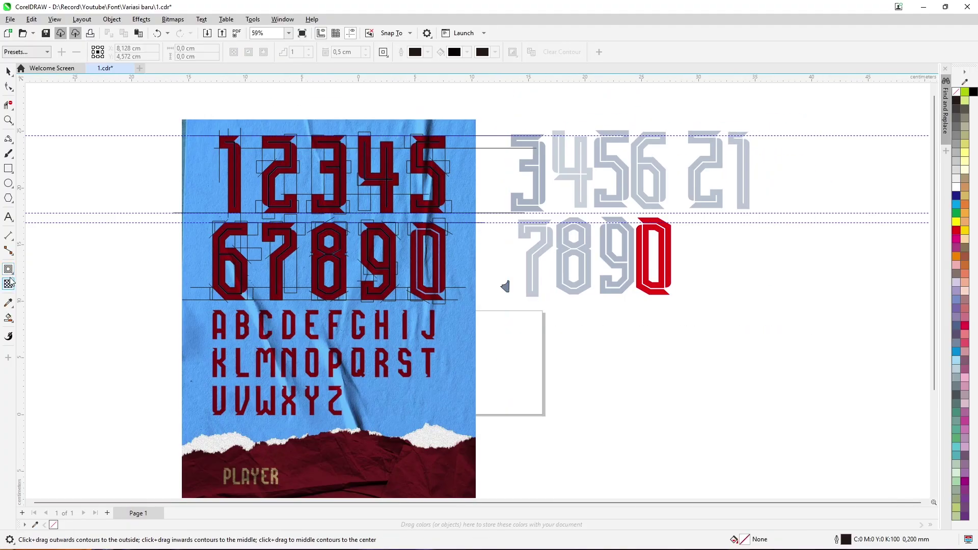
click(545, 347)
click(8, 74)
scroll(512, 82, up, 2)
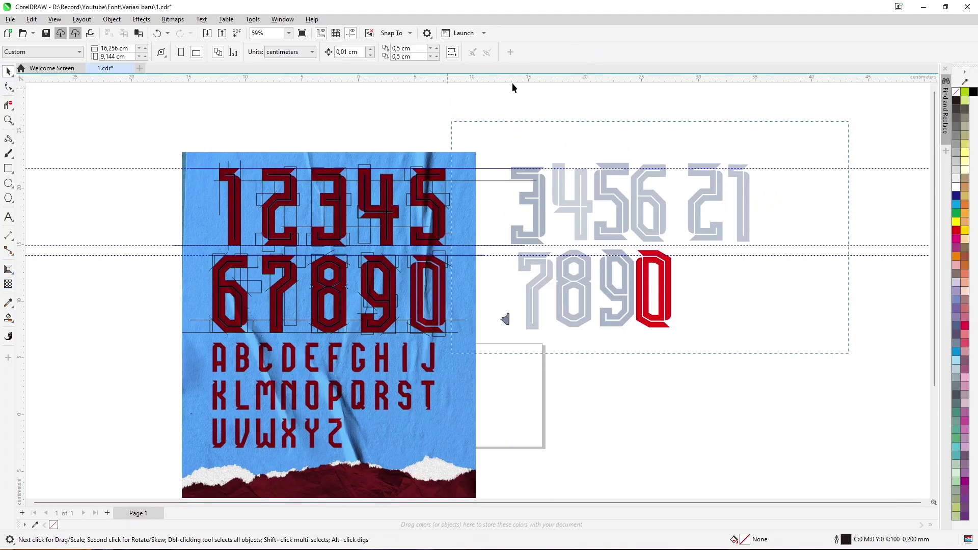
click(8, 284)
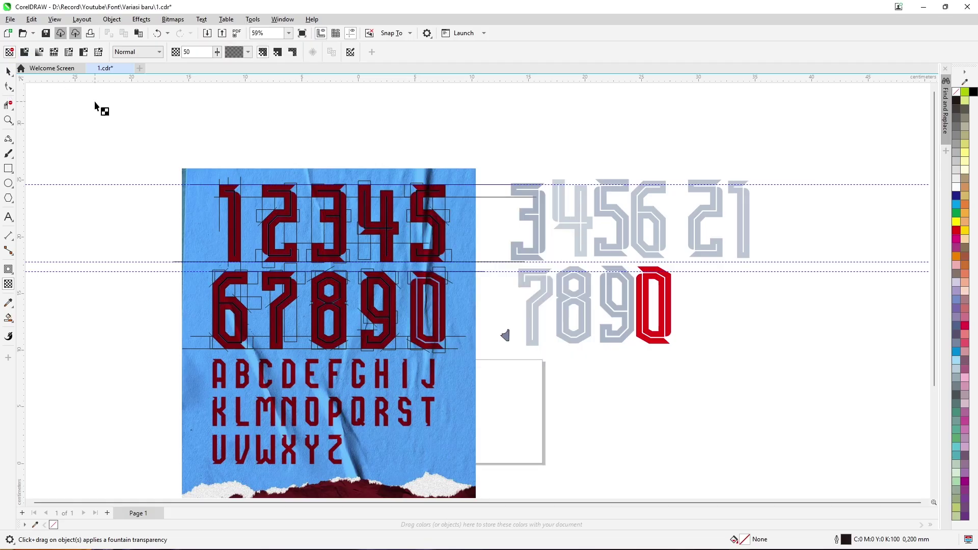
- Remove the transparency from each of the digits 1 to 9
key(space)
click(534, 219)
click(9, 285)
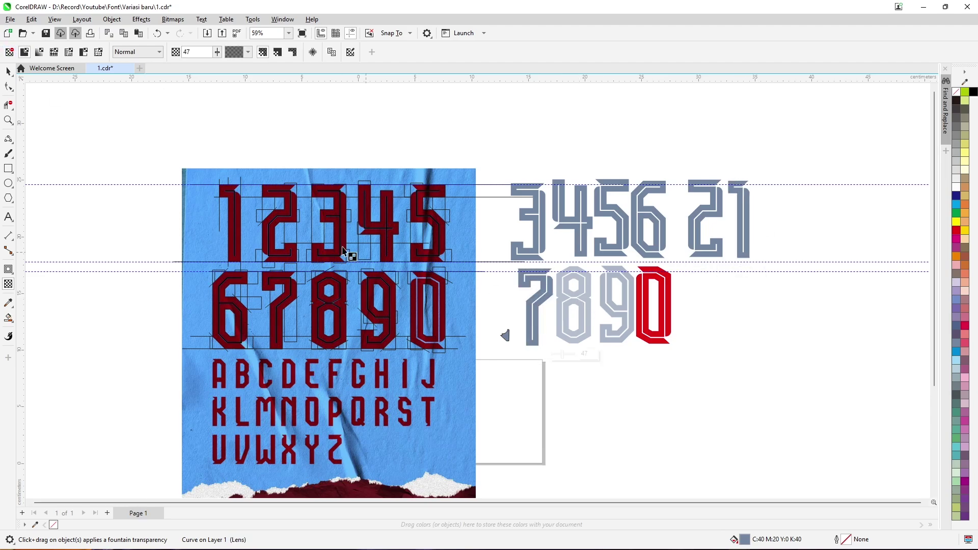
key(Delete)
click(10, 53)
key(space)
- Move all the finished digits farther from the artwork and fill them red
drag(801, 404, 512, 140)
drag(575, 224, 646, 230)
click(960, 231)
- Arrange digits 0 to 5 in numerical order in a new row below the other digits
scroll(662, 265, right, 3)
click(639, 285)
drag(639, 295, 540, 402)
drag(611, 425, 612, 426)
drag(501, 239, 673, 422)
drag(535, 219, 707, 404)
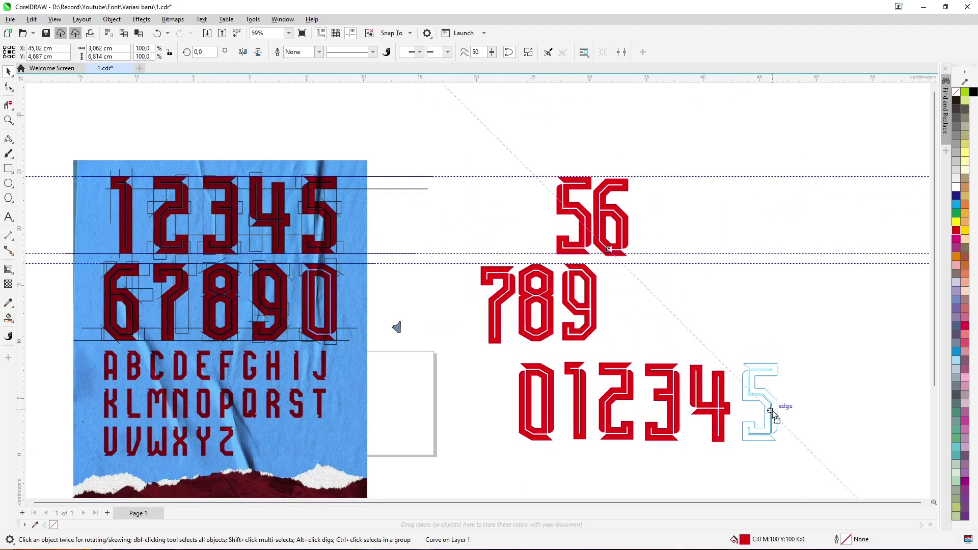
drag(773, 414, 767, 413)
- Move digits 6, 7, 8 and 9 in order into a second row below digits 0 to 5
scroll(633, 156, down, 1)
drag(614, 407, 595, 415)
drag(540, 258, 550, 266)
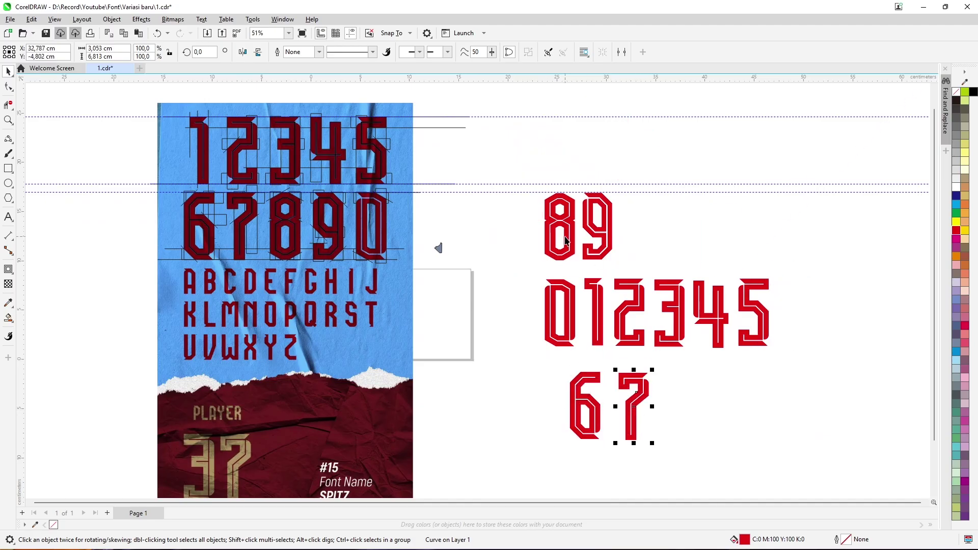
drag(612, 257, 749, 439)
- Align and evenly space digits 0 to 5 as one row and digits 6 to 9 as another
drag(777, 359, 520, 248)
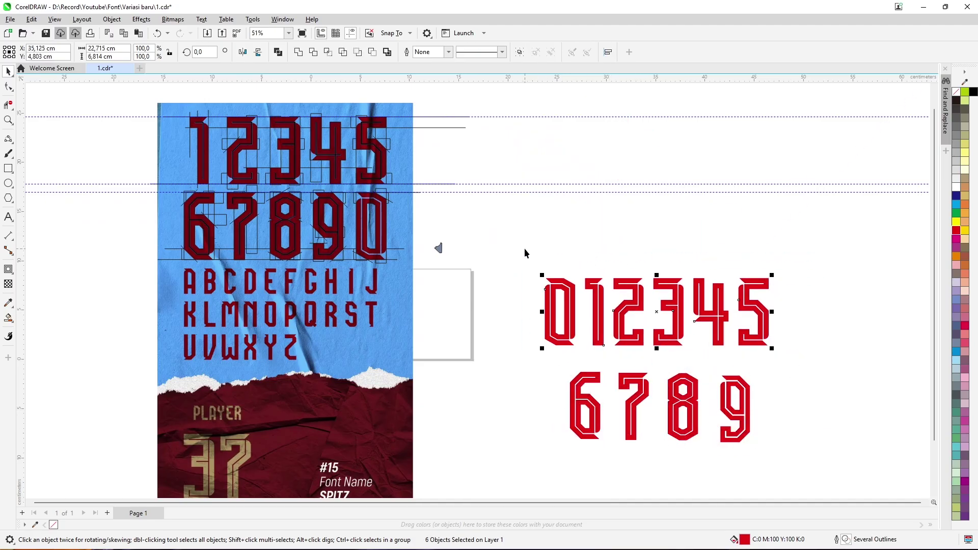
drag(780, 457, 555, 344)
scroll(746, 427, up, 3)
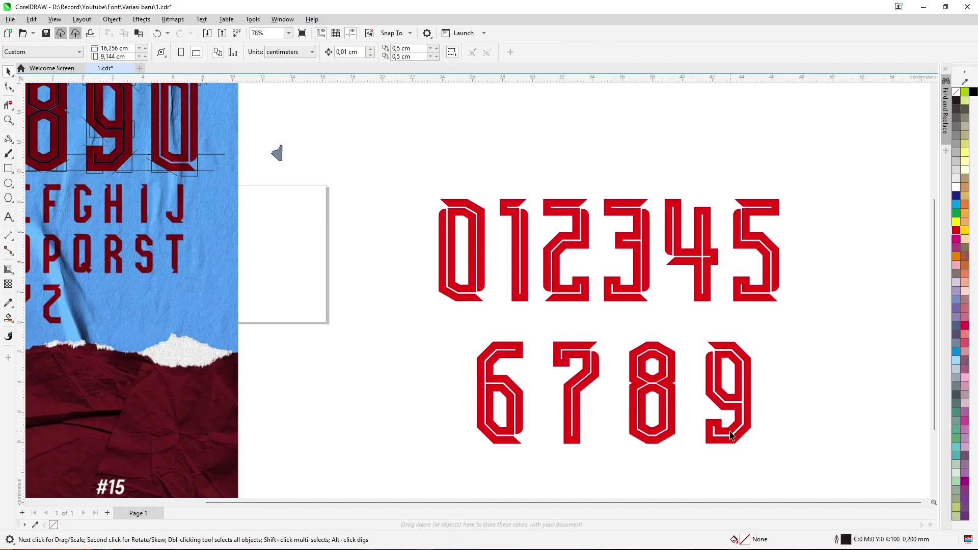
- Tighten the spacing of digits 6 to 9 and centre that row closely beneath the row of digits 0 to 5
click(705, 404)
drag(763, 467, 425, 322)
drag(772, 484, 433, 320)
drag(670, 480, 458, 326)
drag(601, 371, 616, 346)
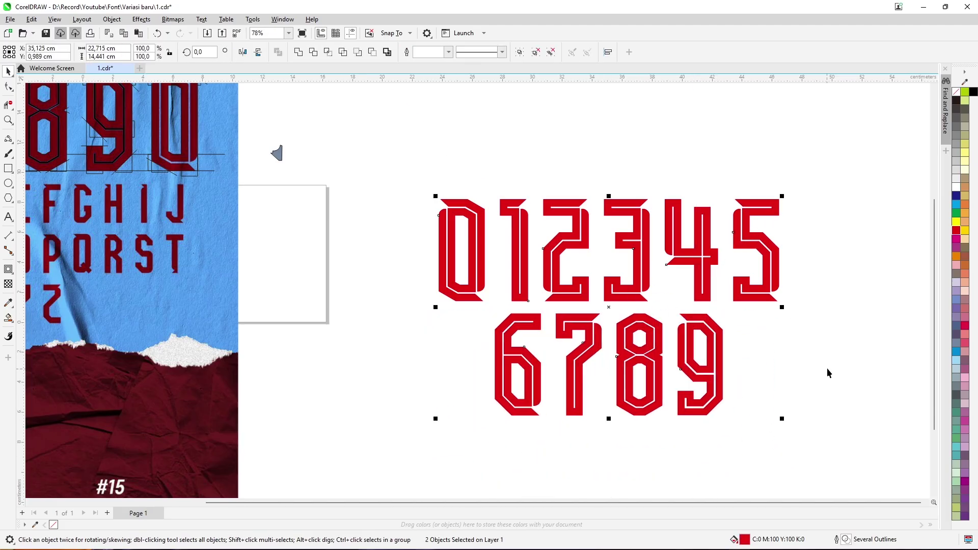